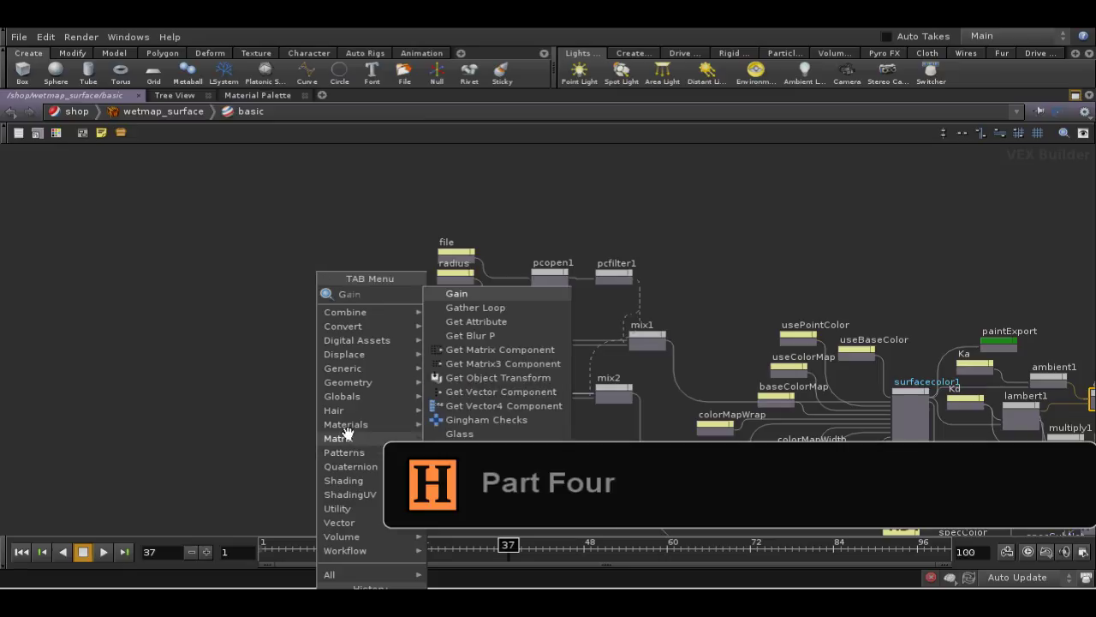
Add a global1 Global Variables node that outputs only the Surface Position P.
{"action": "mouse_move", "coordinate": [364, 394]}
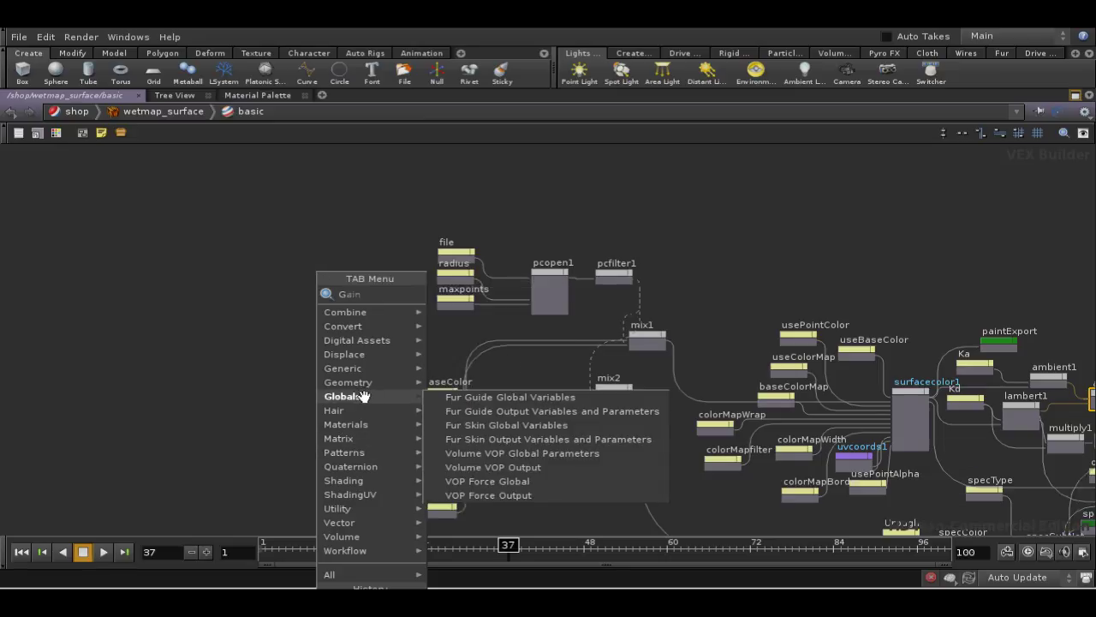
{"action": "left_click", "coordinate": [287, 389]}
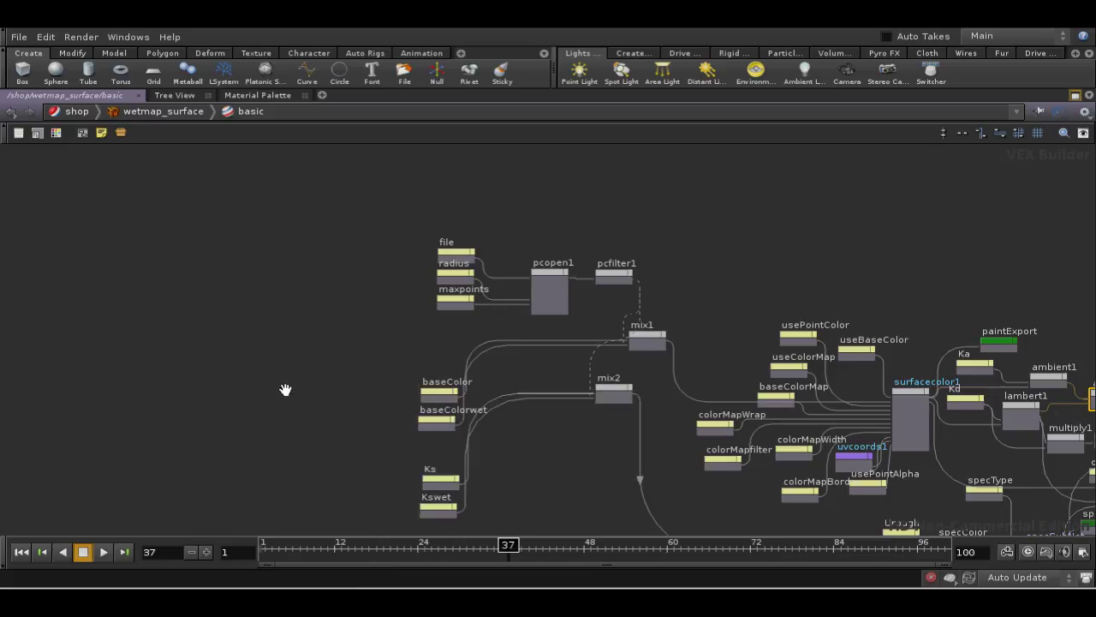
{"action": "key", "text": "Tab"}
{"action": "type", "text": "glo"}
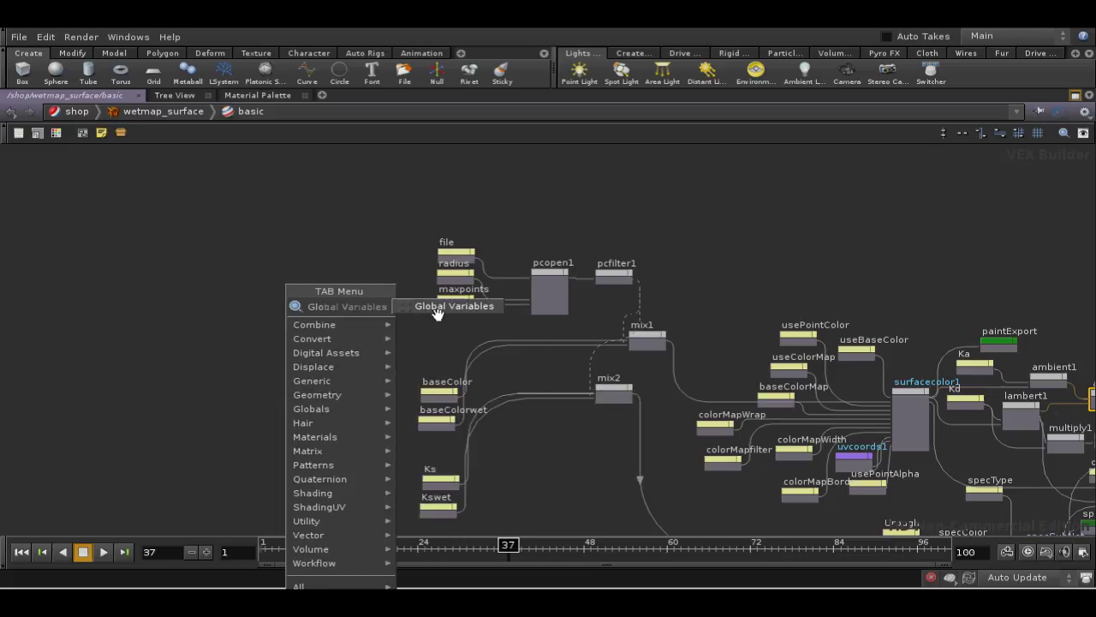
{"action": "left_click", "coordinate": [437, 313]}
{"action": "left_click", "coordinate": [357, 371]}
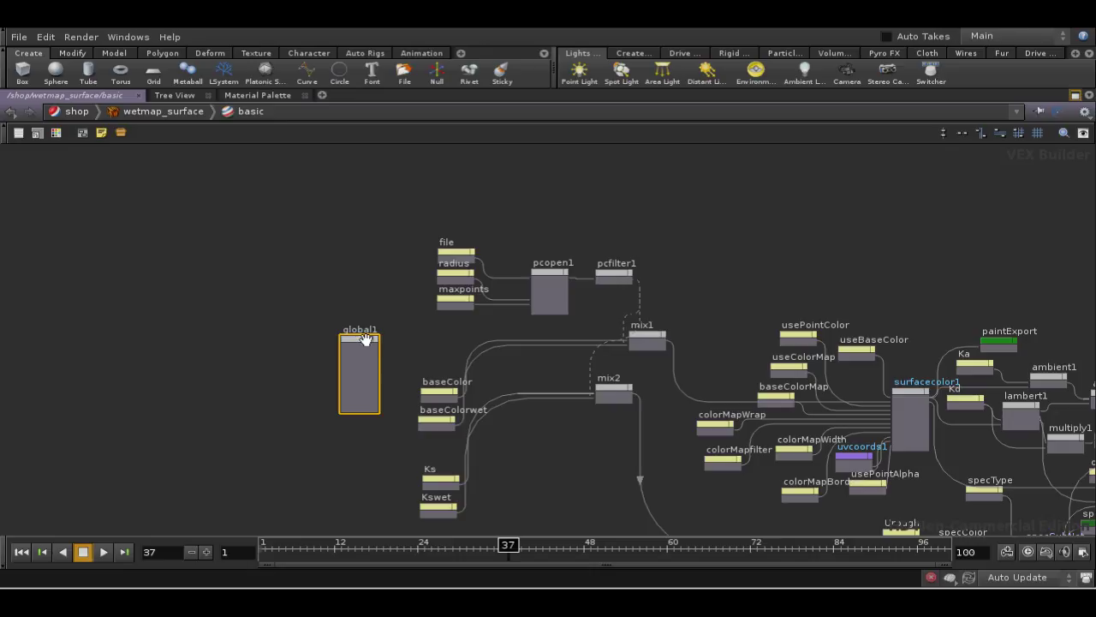
{"action": "key", "text": "p"}
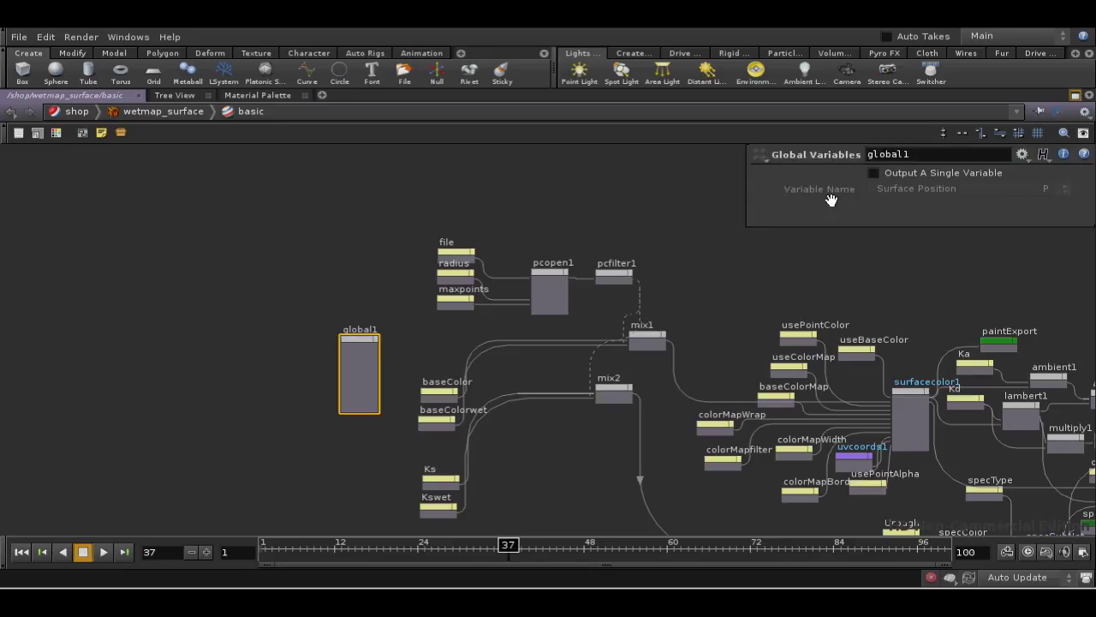
{"action": "left_click", "coordinate": [870, 173]}
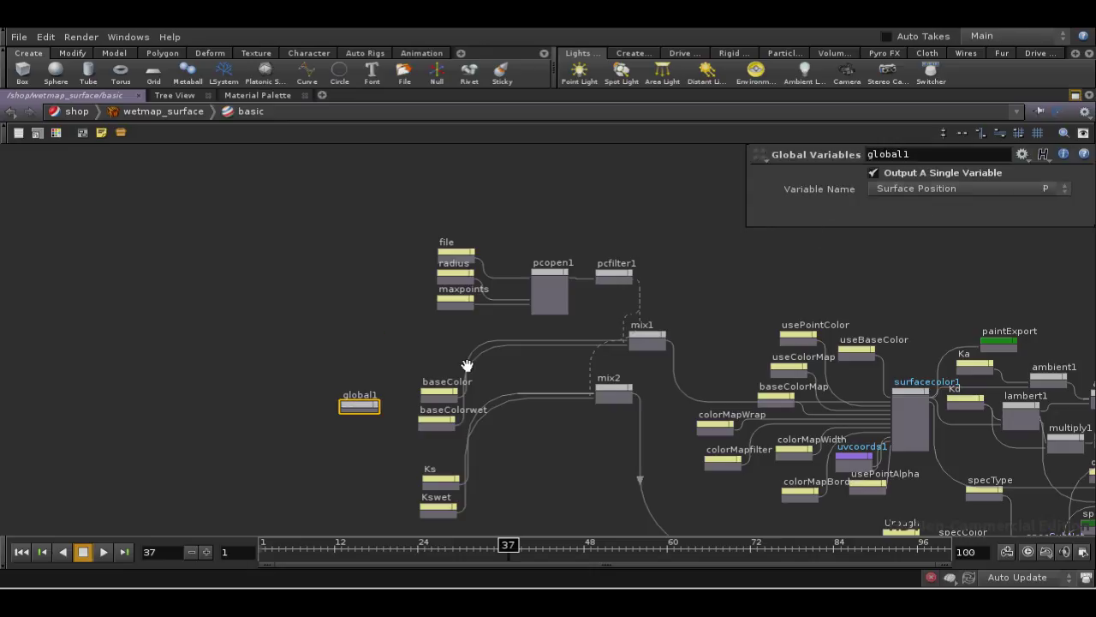
Wire global1's P output into pcopen1's P input and move global1 to the left.
{"action": "scroll", "coordinate": [403, 330], "scroll_direction": "up", "scroll_amount": 3}
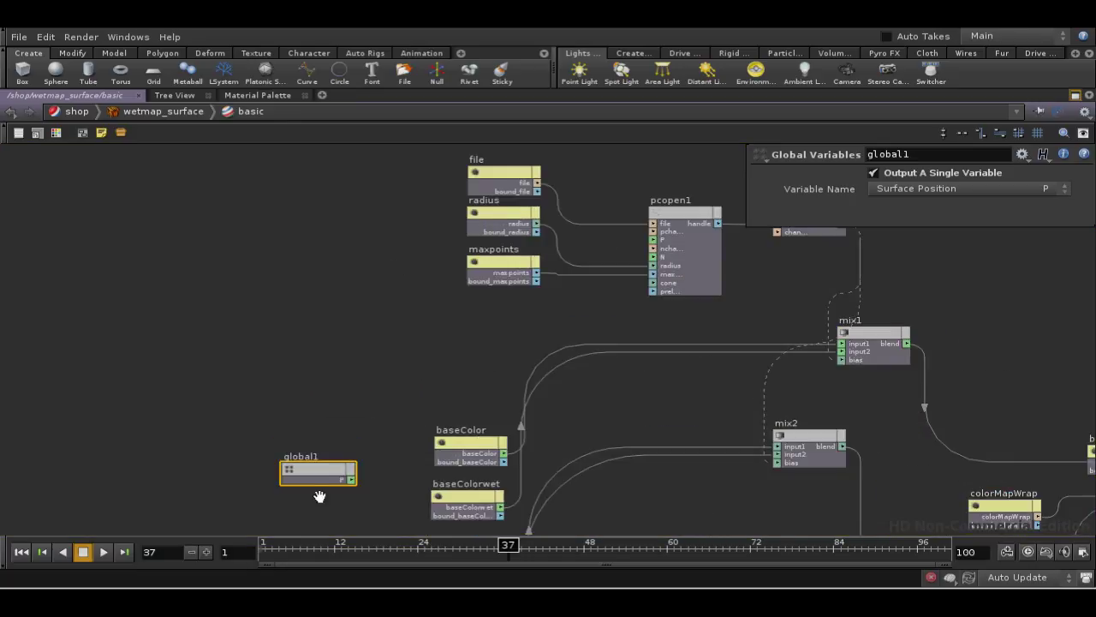
{"action": "left_click_drag", "start_coordinate": [321, 469], "coordinate": [653, 240]}
{"action": "middle_click_drag", "start_coordinate": [531, 357], "coordinate": [440, 358]}
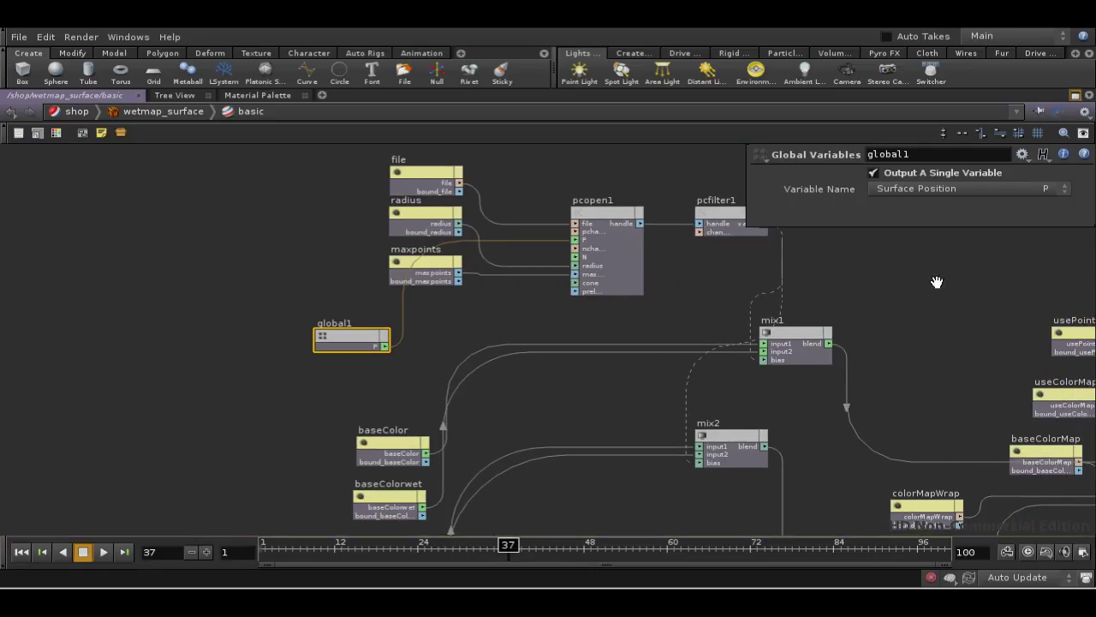
{"action": "left_click_drag", "start_coordinate": [345, 335], "coordinate": [207, 334]}
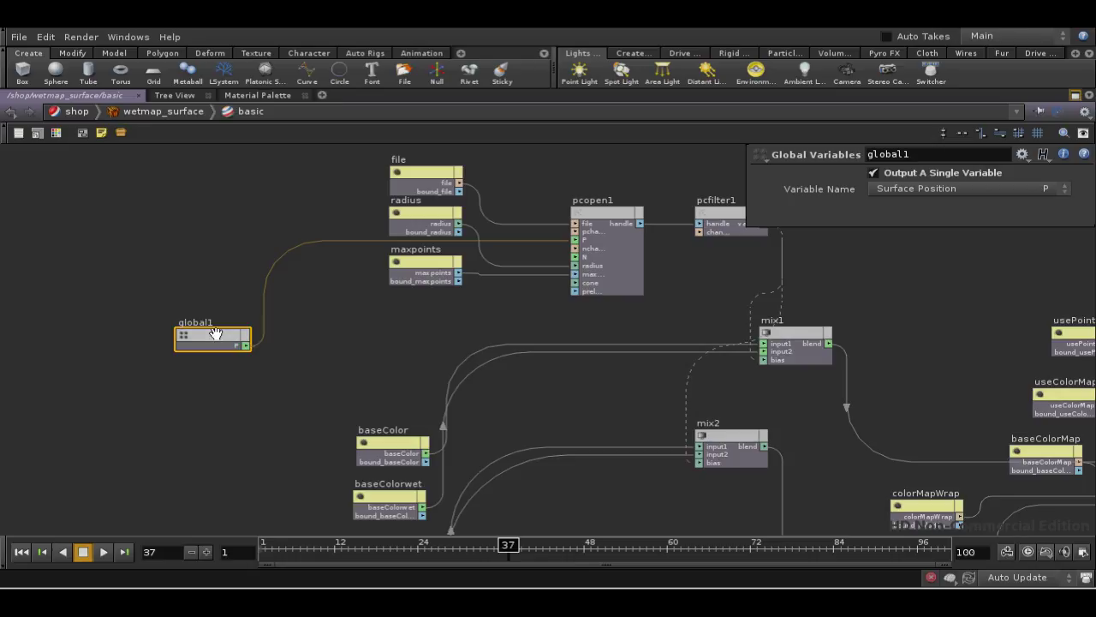
{"action": "left_click_drag", "start_coordinate": [199, 334], "coordinate": [144, 349]}
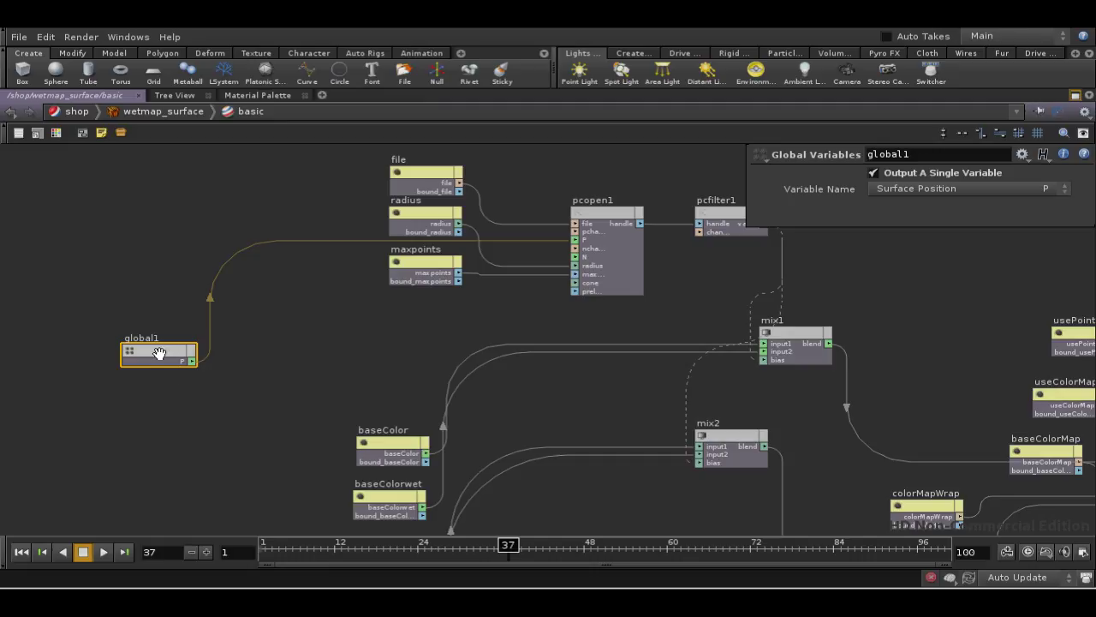
{"action": "middle_click_drag", "start_coordinate": [205, 372], "coordinate": [228, 381]}
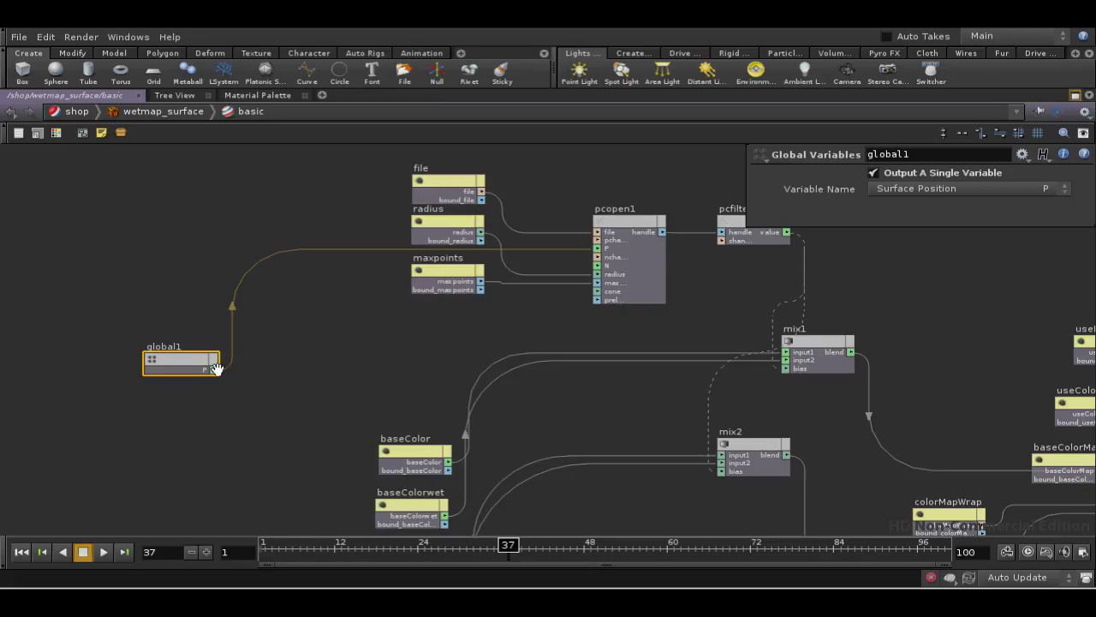
Insert a transform1 Transform node between global1 and pcopen1.
{"action": "key", "text": "Tab"}
{"action": "type", "text": "Trace"}
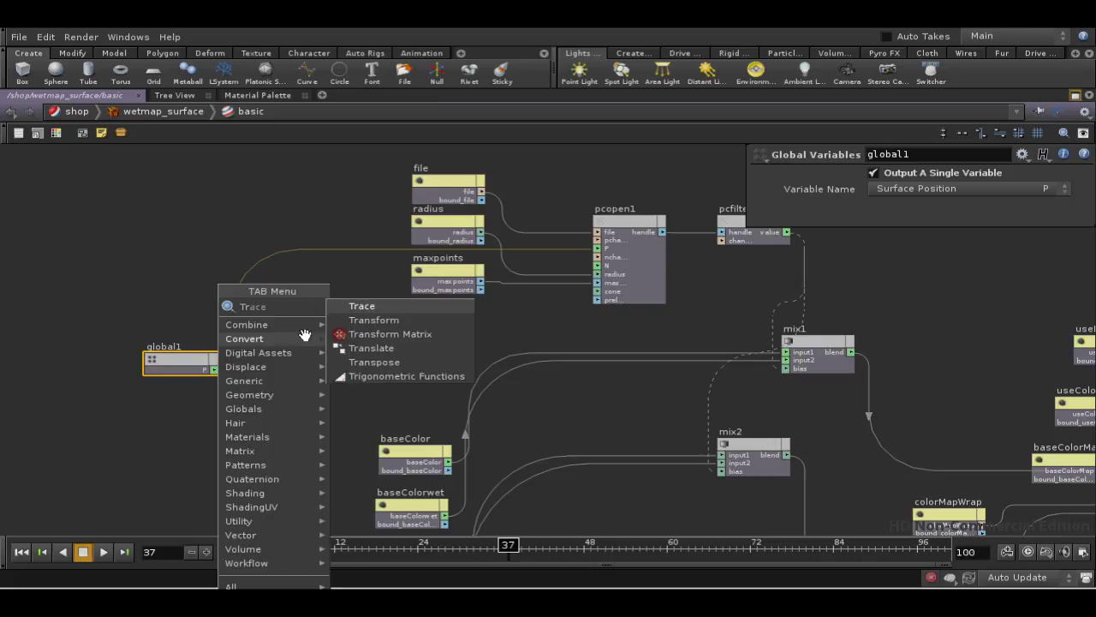
{"action": "left_click", "coordinate": [369, 319]}
{"action": "left_click", "coordinate": [274, 318]}
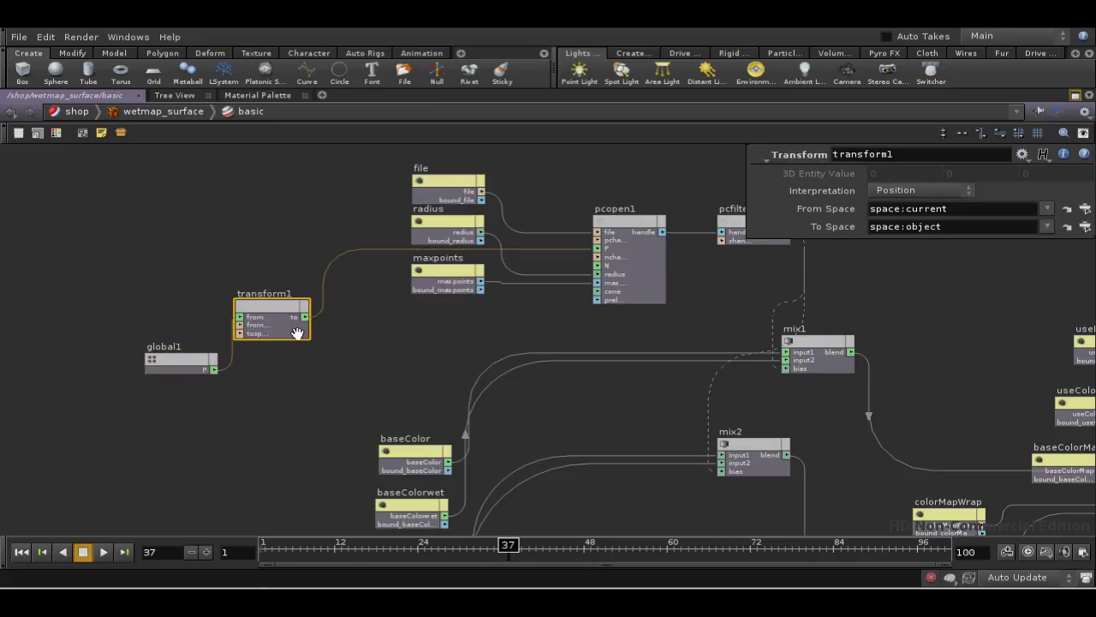
{"action": "left_click_drag", "start_coordinate": [261, 307], "coordinate": [288, 306]}
Set transform1's To Space to World Space.
{"action": "left_click", "coordinate": [185, 354]}
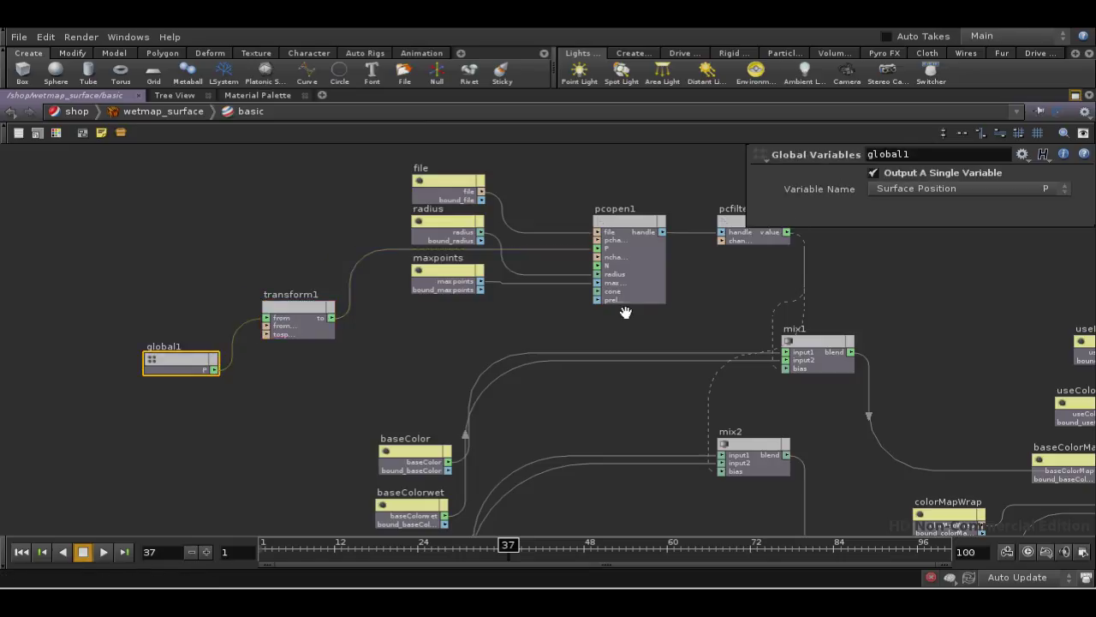
{"action": "left_click", "coordinate": [301, 309]}
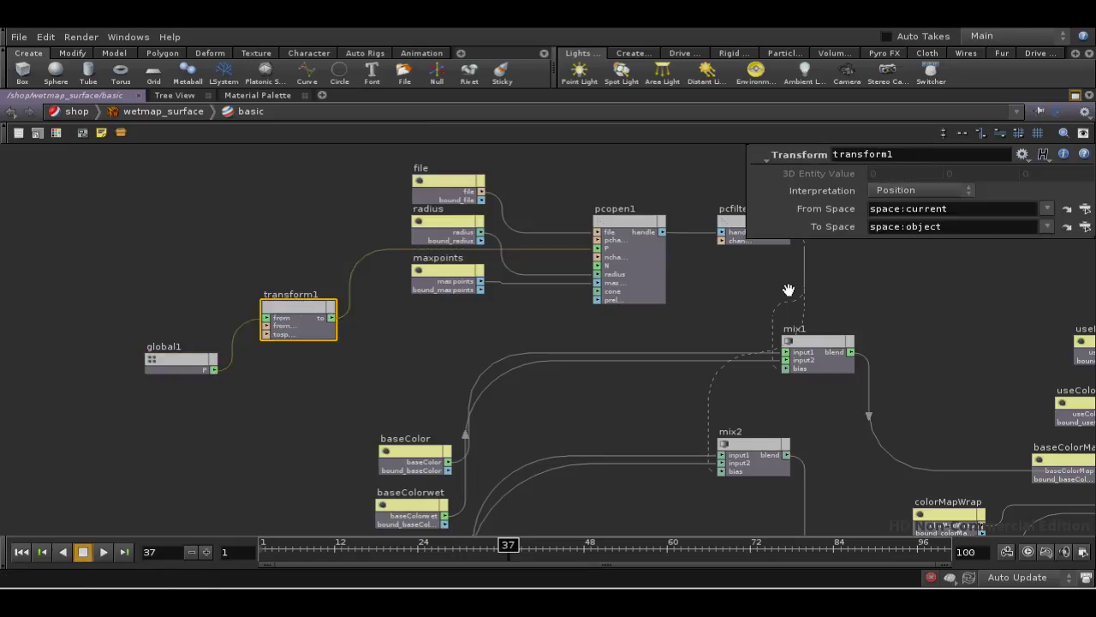
{"action": "left_click", "coordinate": [1046, 226]}
{"action": "left_click", "coordinate": [977, 244]}
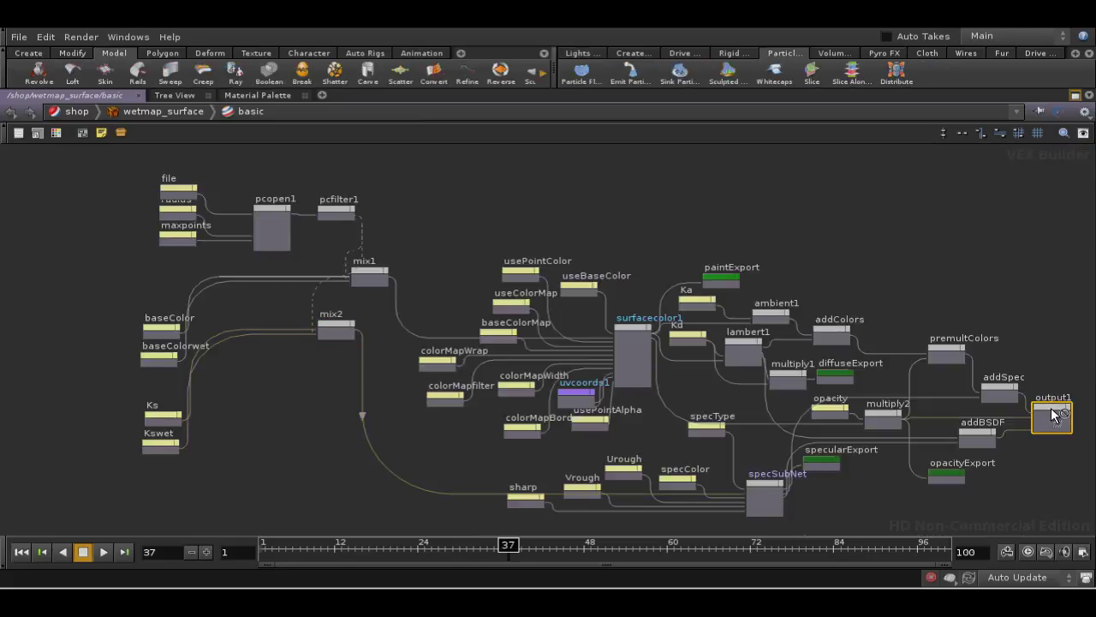
Center output1 and show its parameter order list in an enlarged pane.
{"action": "left_click", "coordinate": [1053, 415]}
{"action": "middle_click_drag", "start_coordinate": [1060, 465], "coordinate": [607, 403]}
{"action": "middle_click_drag", "start_coordinate": [708, 399], "coordinate": [529, 394]}
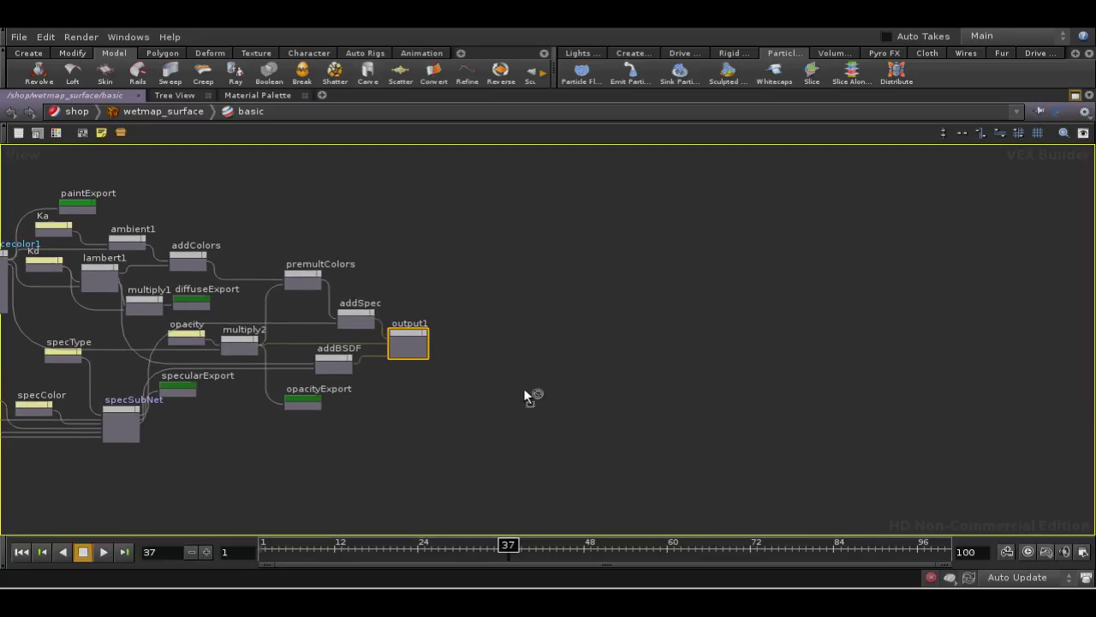
{"action": "key", "text": "p"}
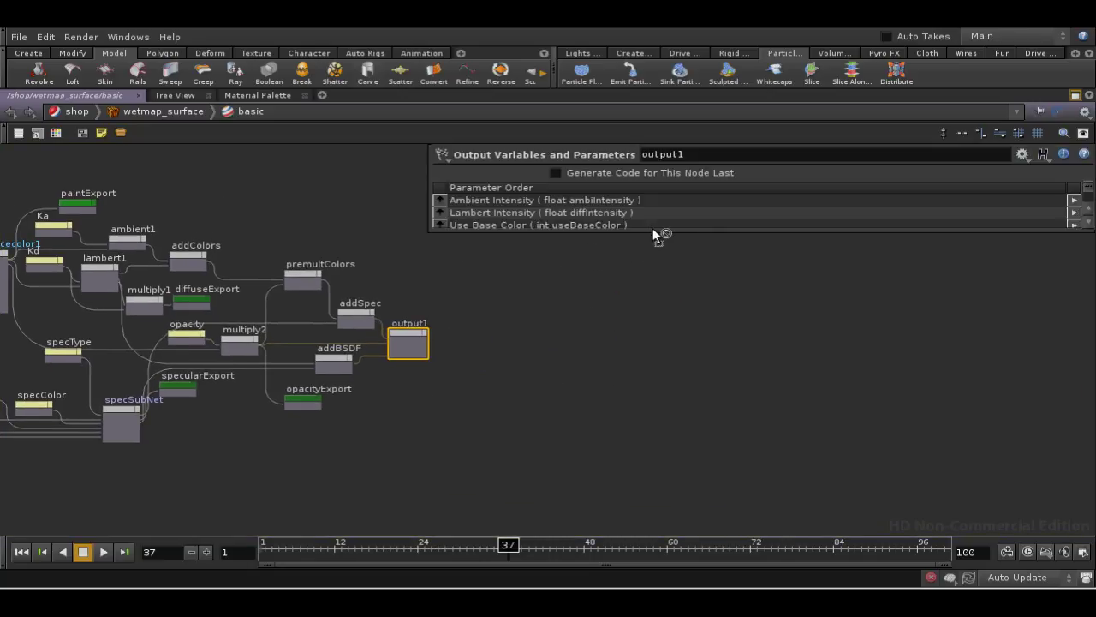
{"action": "left_click", "coordinate": [652, 225]}
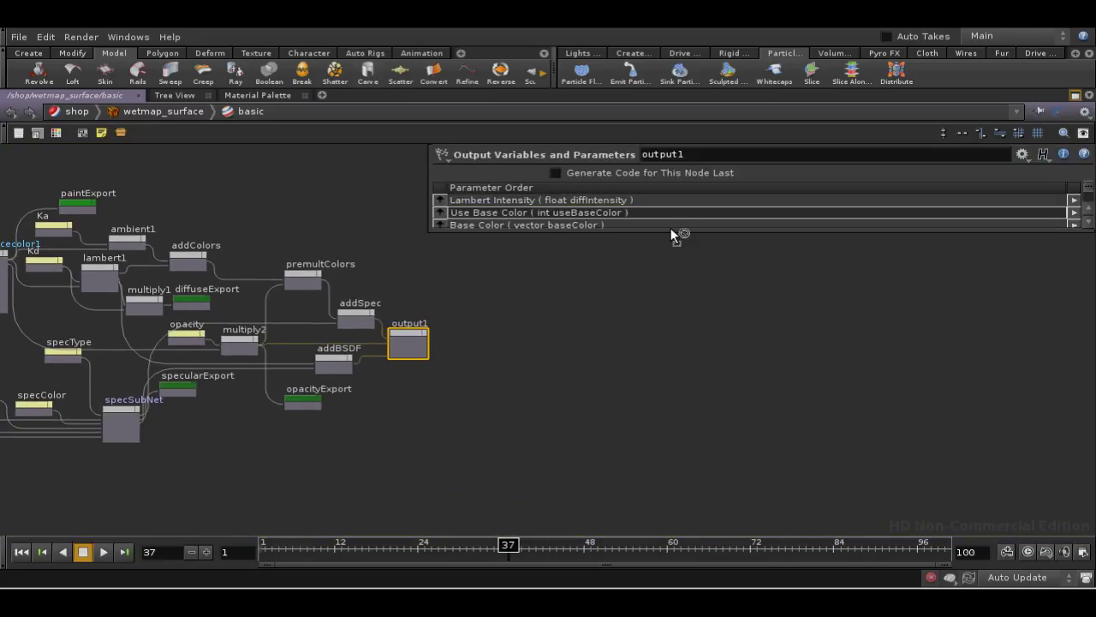
{"action": "left_click_drag", "start_coordinate": [671, 231], "coordinate": [671, 492]}
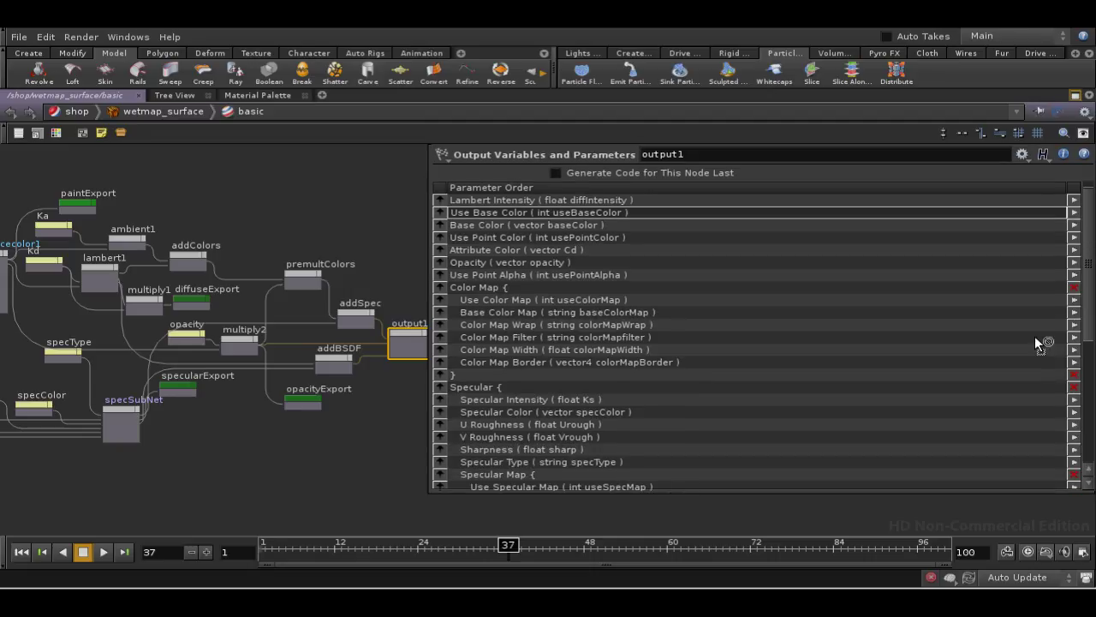
{"action": "left_click_drag", "start_coordinate": [1088, 328], "coordinate": [1092, 454]}
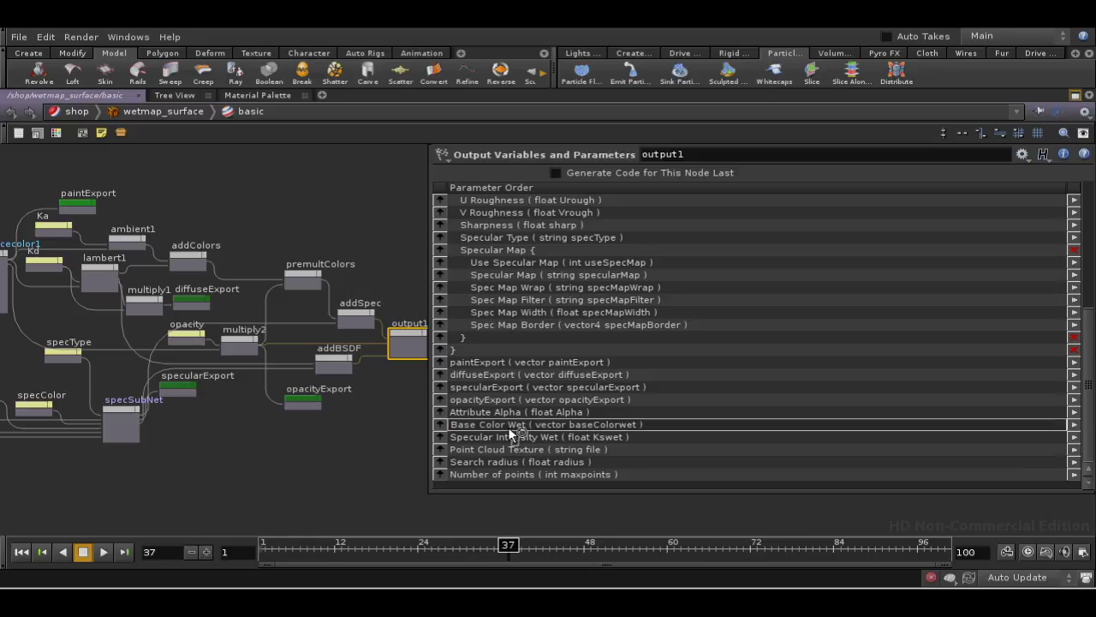
Move Base Color Wet directly below Base Color.
{"action": "left_click", "coordinate": [477, 424]}
{"action": "scroll", "coordinate": [589, 155], "scroll_direction": "up", "scroll_amount": 5}
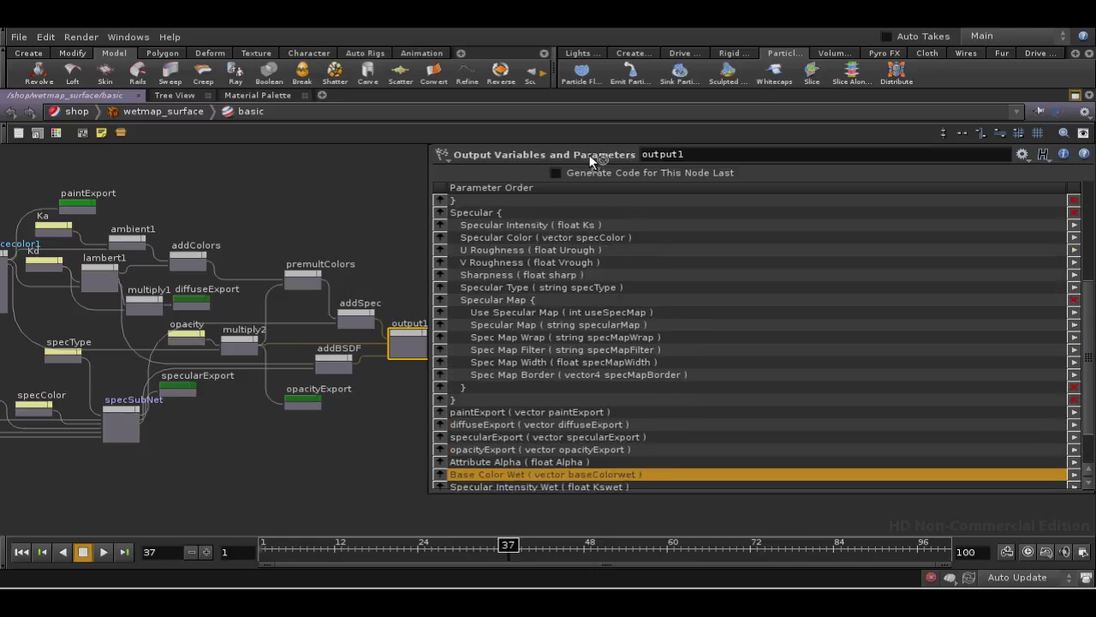
{"action": "scroll", "coordinate": [581, 172], "scroll_direction": "up", "scroll_amount": 2}
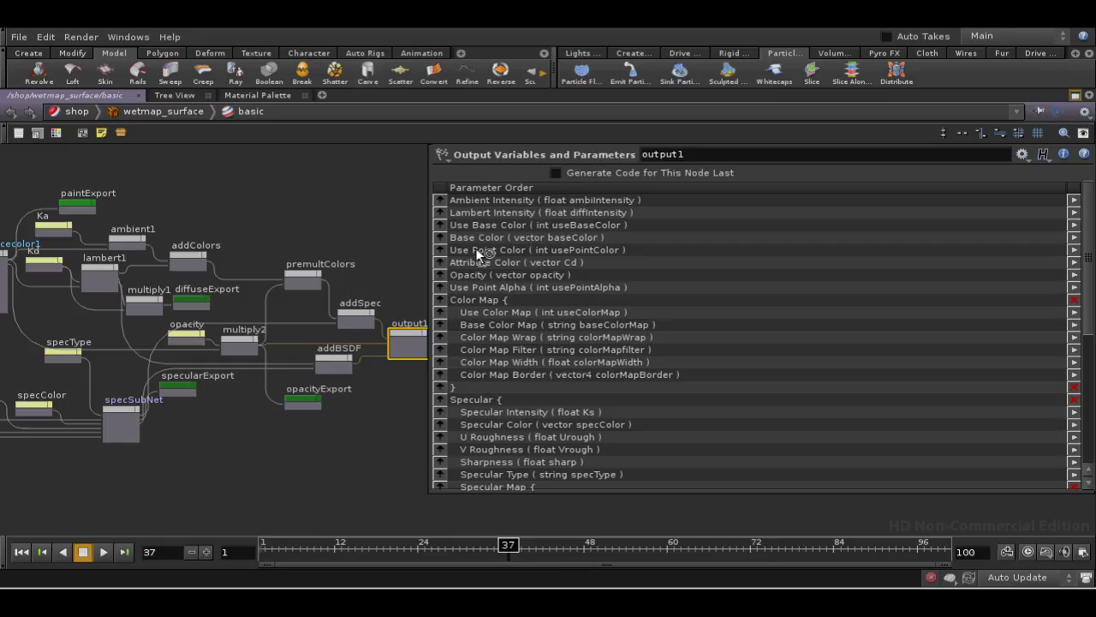
{"action": "left_click_drag", "start_coordinate": [478, 253], "coordinate": [478, 250]}
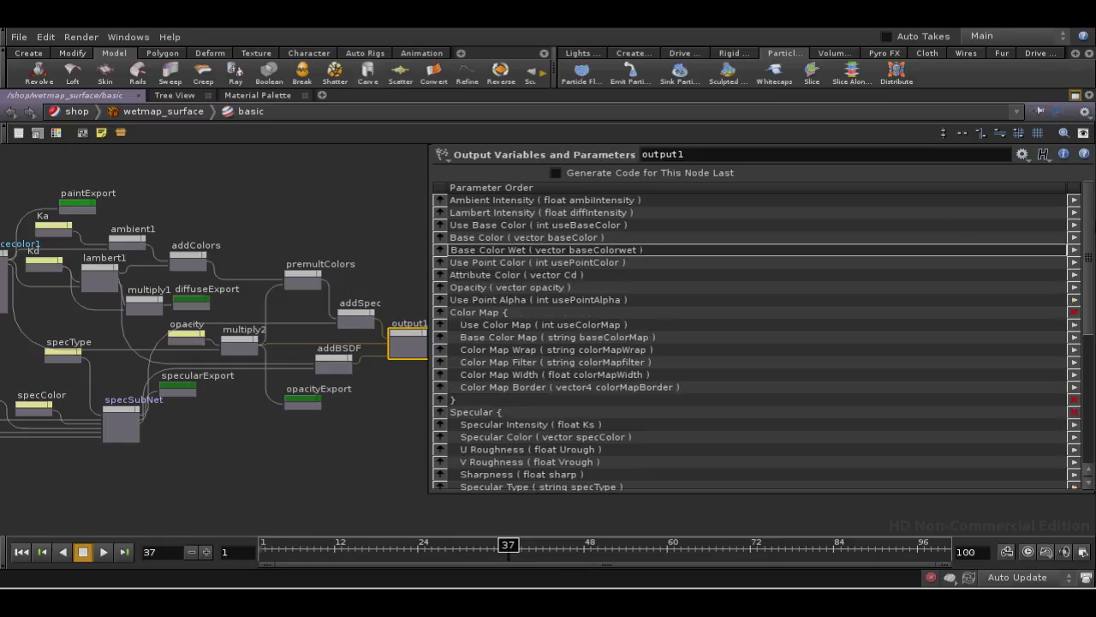
{"action": "scroll", "coordinate": [1093, 242], "scroll_direction": "down", "scroll_amount": 7}
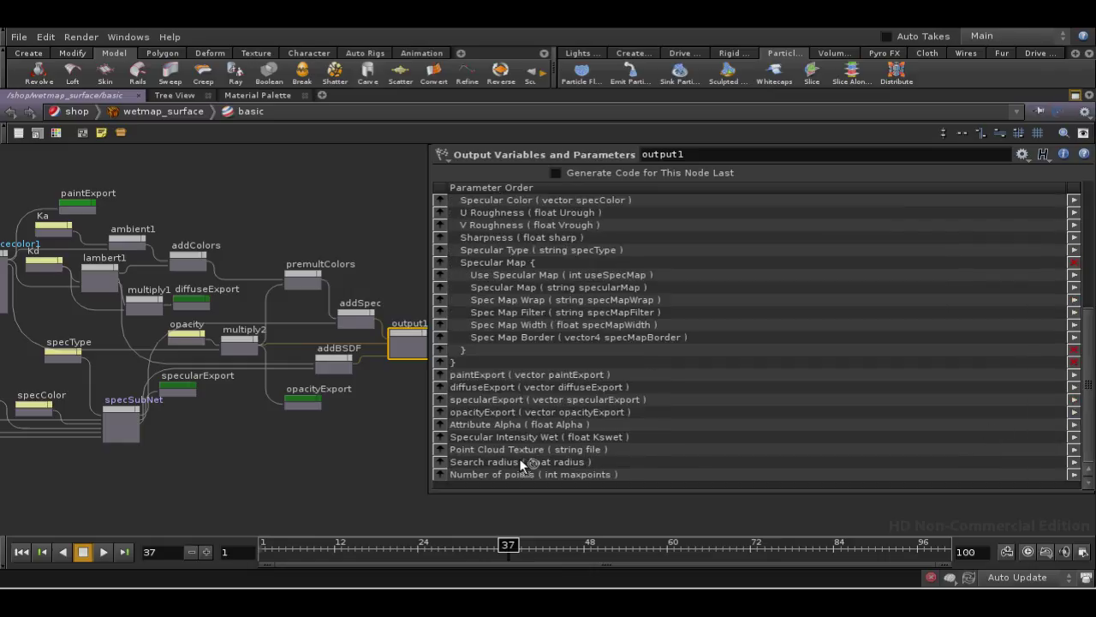
Move Specular Intensity Wet into the Specular group, right after Specular Intensity.
{"action": "left_click", "coordinate": [506, 435]}
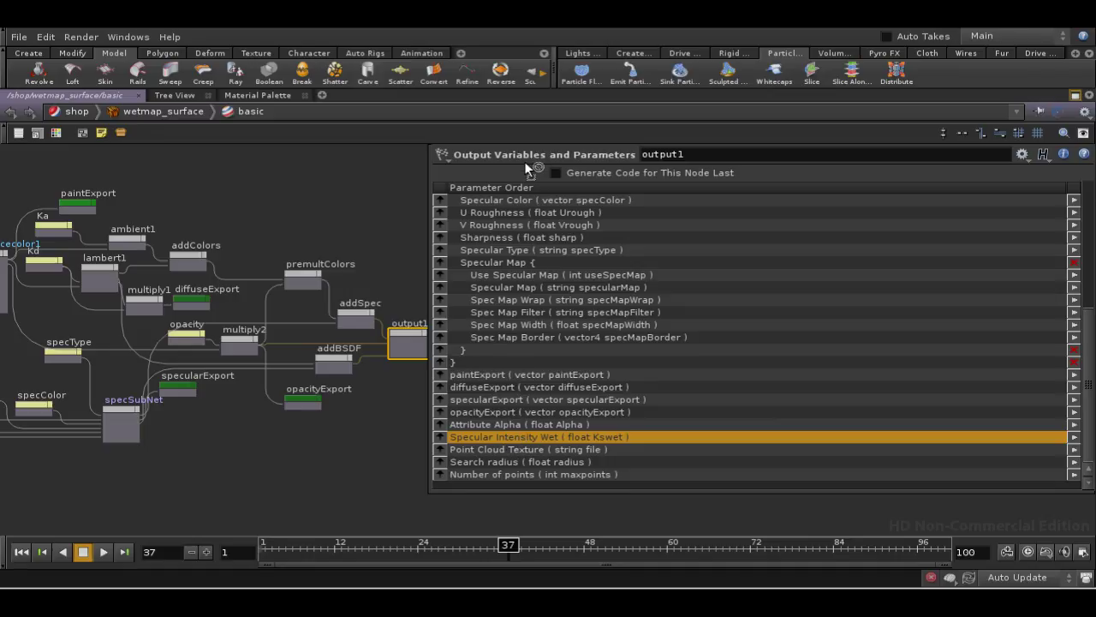
{"action": "left_click_drag", "start_coordinate": [526, 165], "coordinate": [520, 271]}
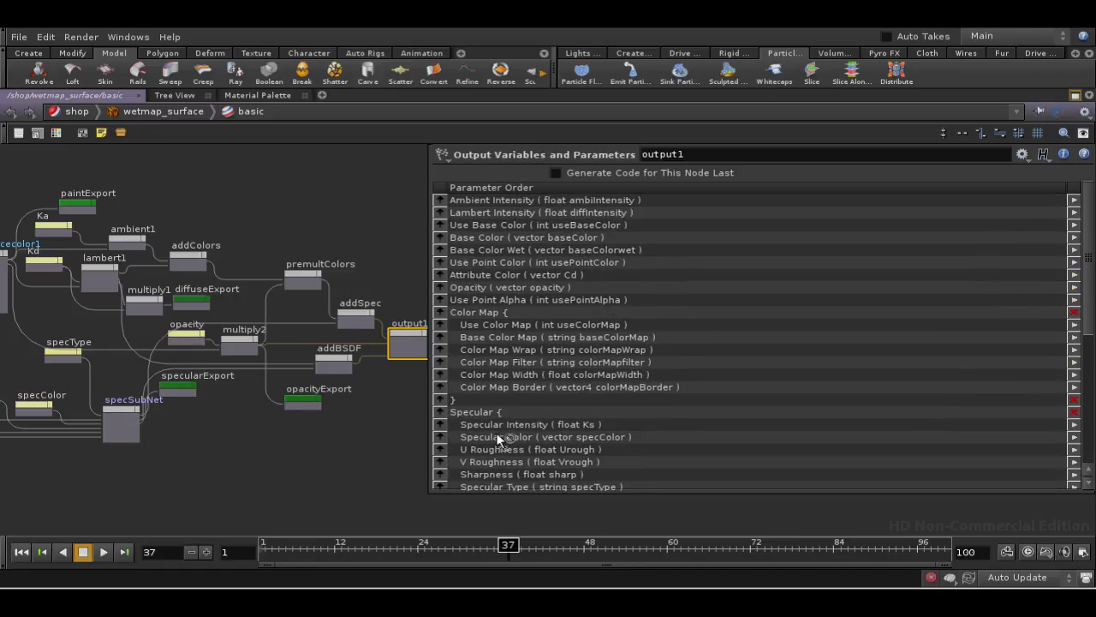
{"action": "left_click_drag", "start_coordinate": [489, 438], "coordinate": [489, 437]}
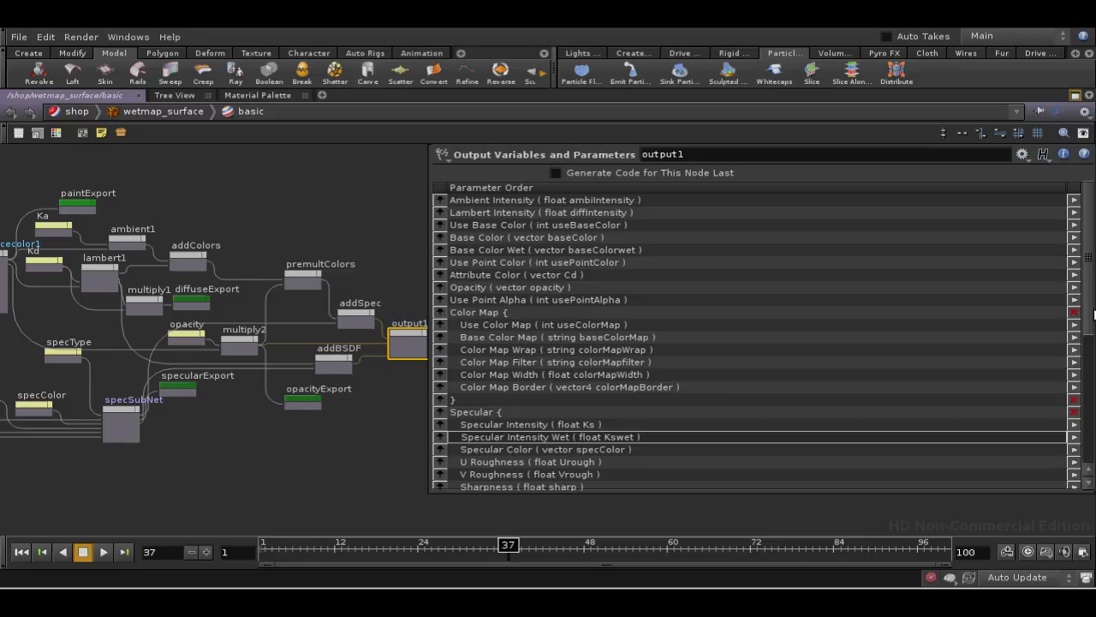
{"action": "scroll", "coordinate": [1094, 314], "scroll_direction": "down", "scroll_amount": 6}
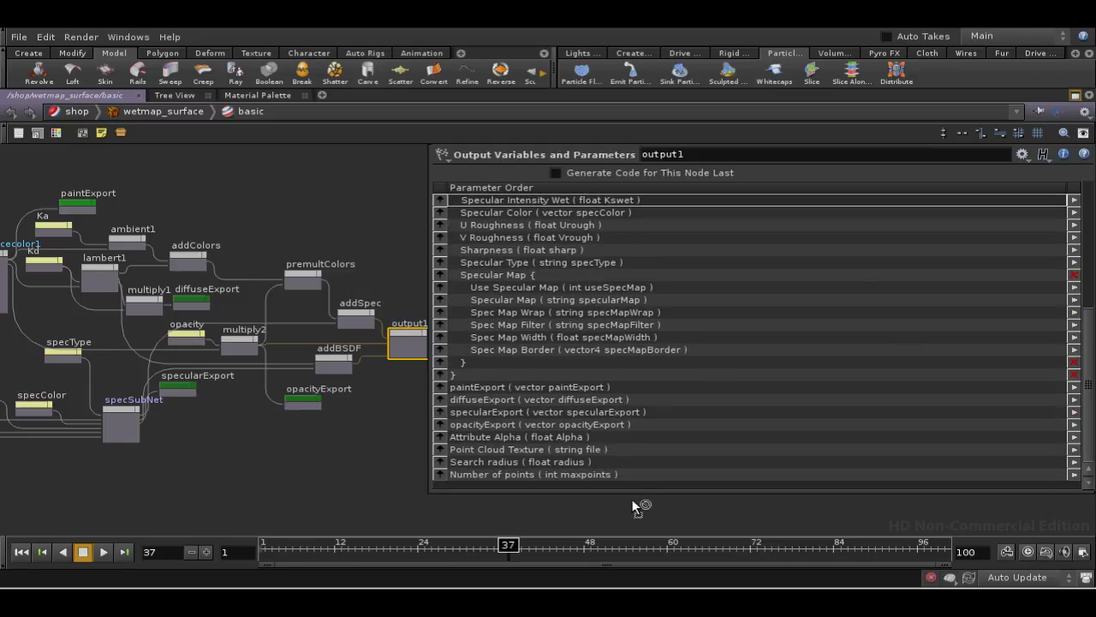
Wrap Point Cloud Texture, Search radius and Number of points in a new group named 'Point Cloud'.
{"action": "left_click", "coordinate": [545, 449]}
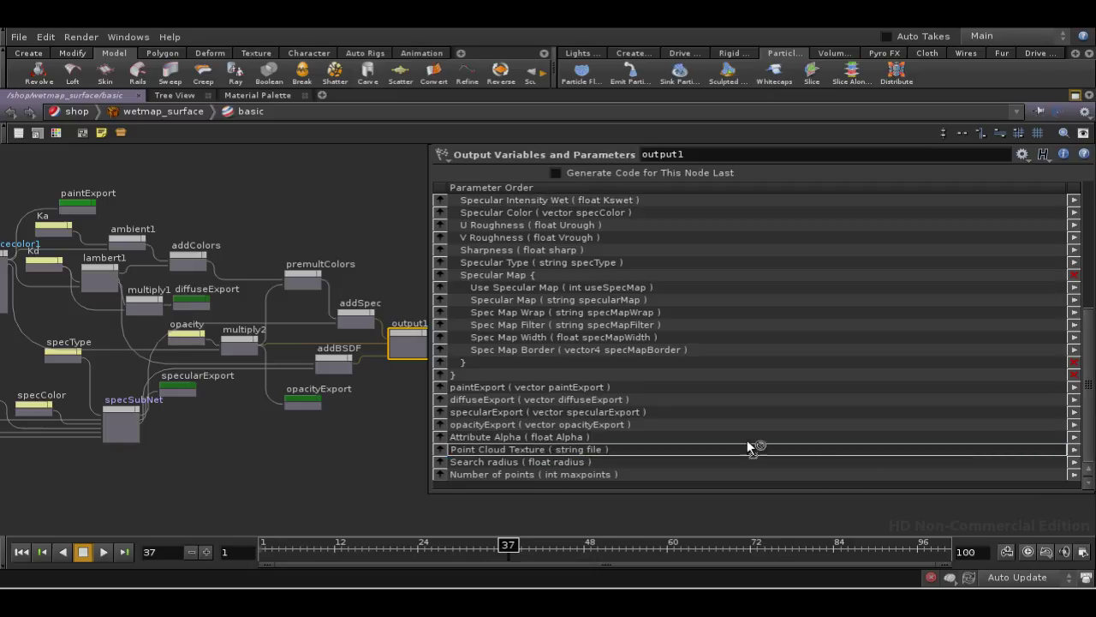
{"action": "left_click", "coordinate": [709, 463], "text": "shift"}
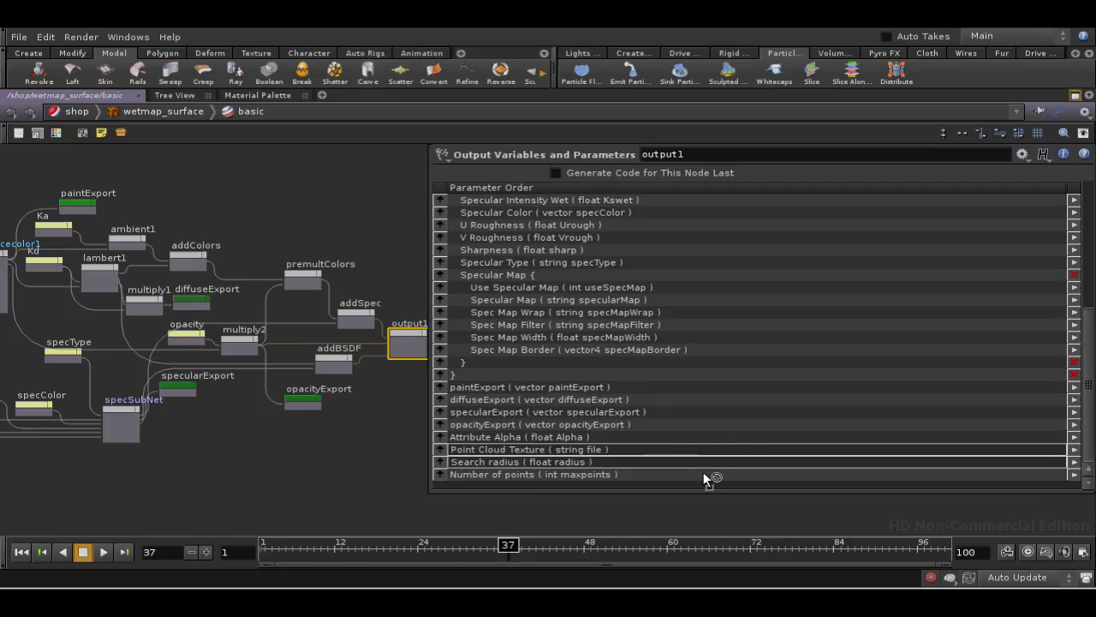
{"action": "left_click", "coordinate": [705, 473], "text": "shift"}
{"action": "left_click", "coordinate": [1081, 454]}
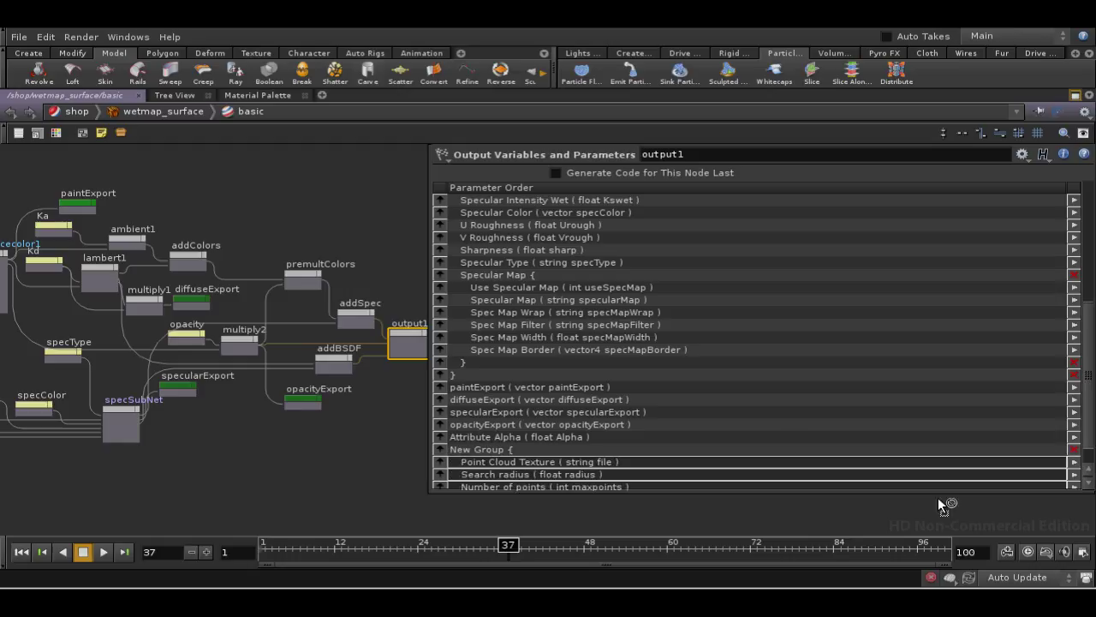
{"action": "left_click", "coordinate": [505, 453]}
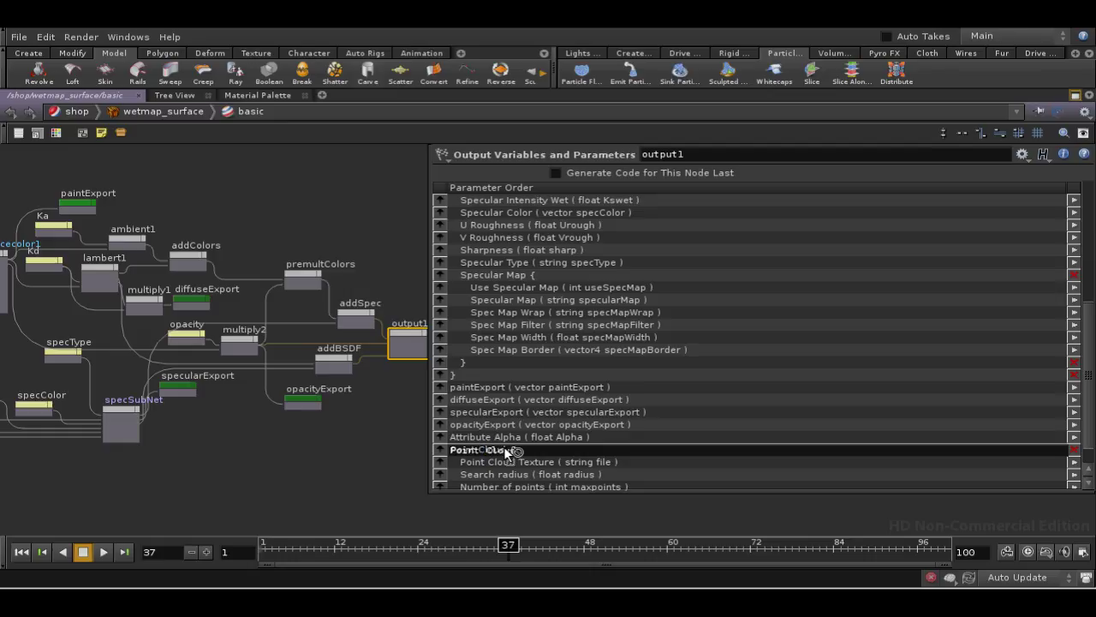
{"action": "left_click", "coordinate": [555, 461]}
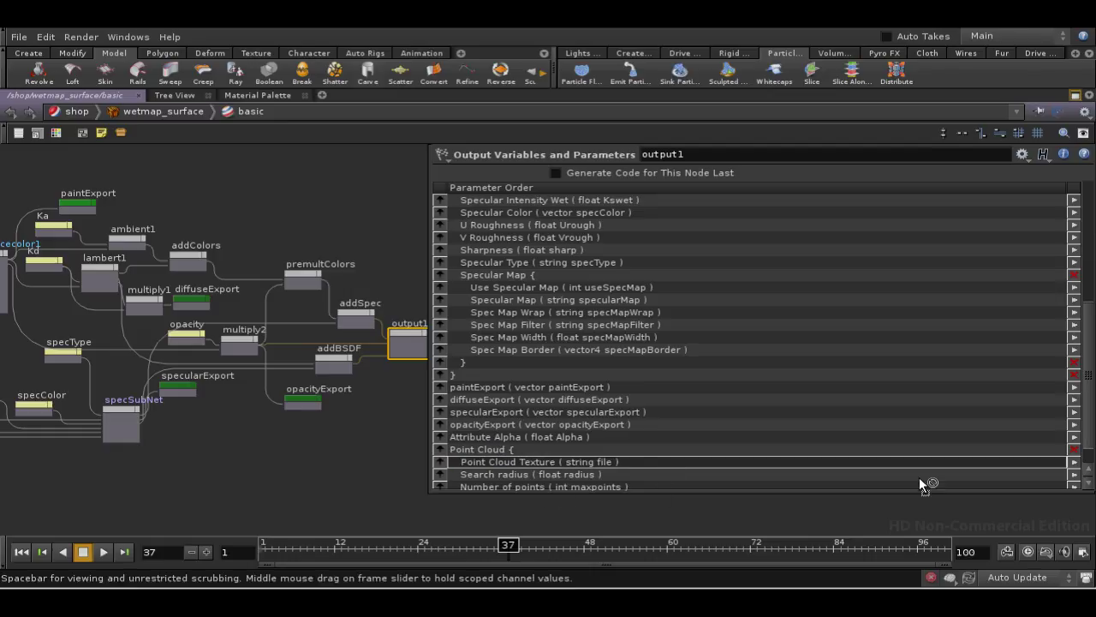
Position the Point Cloud group after Specular Map within the Specular section.
{"action": "scroll", "coordinate": [657, 476], "scroll_direction": "down", "scroll_amount": 1}
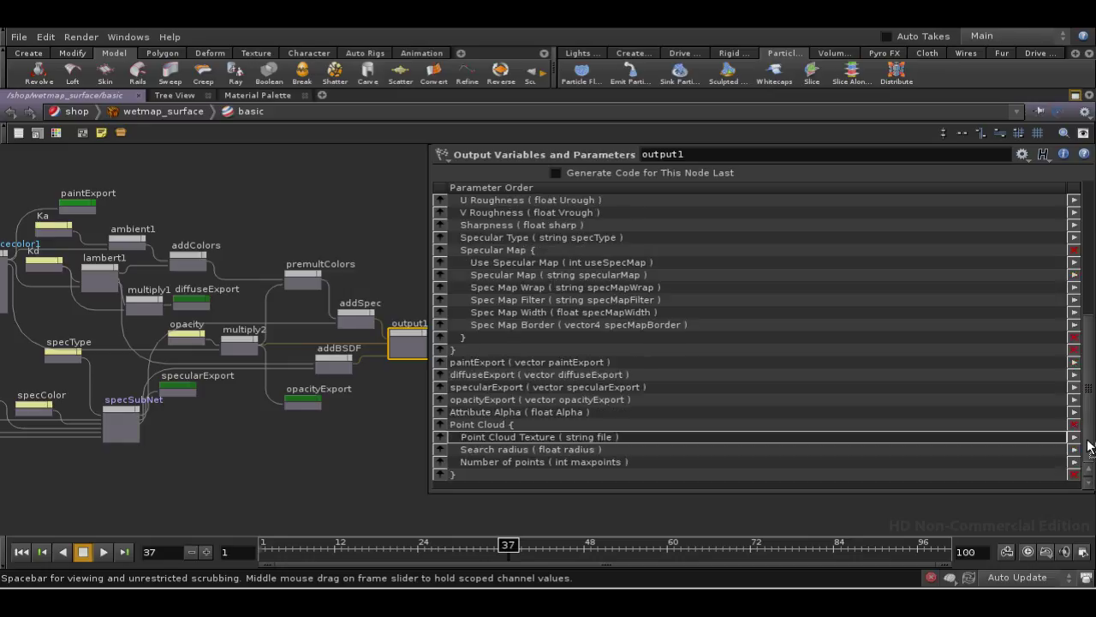
{"action": "left_click", "coordinate": [601, 473]}
{"action": "left_click_drag", "start_coordinate": [602, 461], "coordinate": [534, 391]}
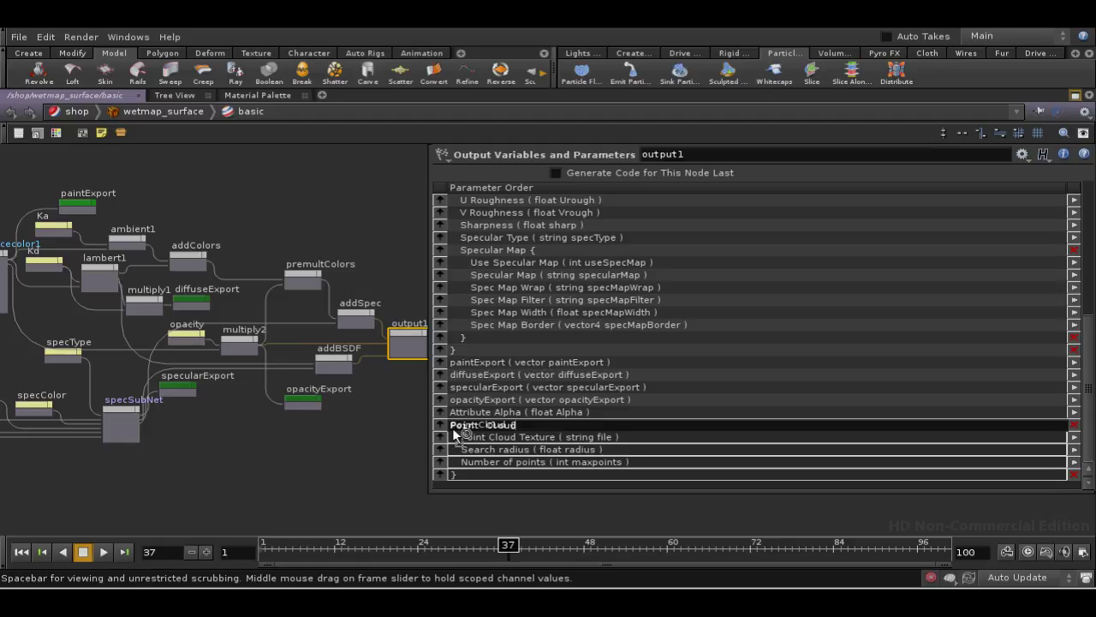
{"action": "left_click_drag", "start_coordinate": [463, 432], "coordinate": [465, 432]}
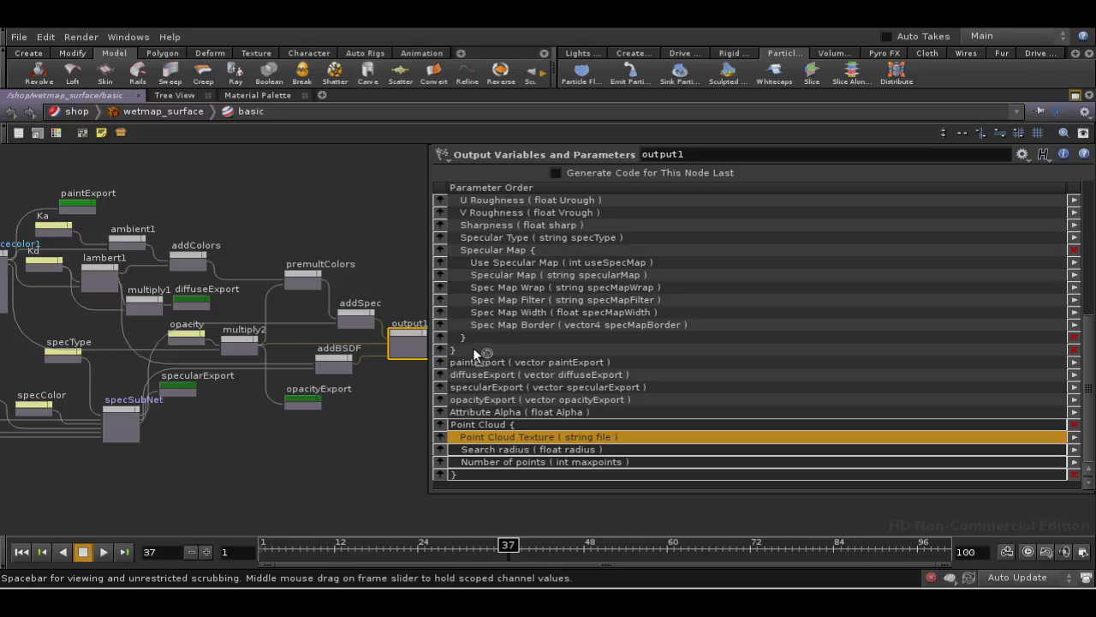
{"action": "left_click_drag", "start_coordinate": [473, 359], "coordinate": [472, 361]}
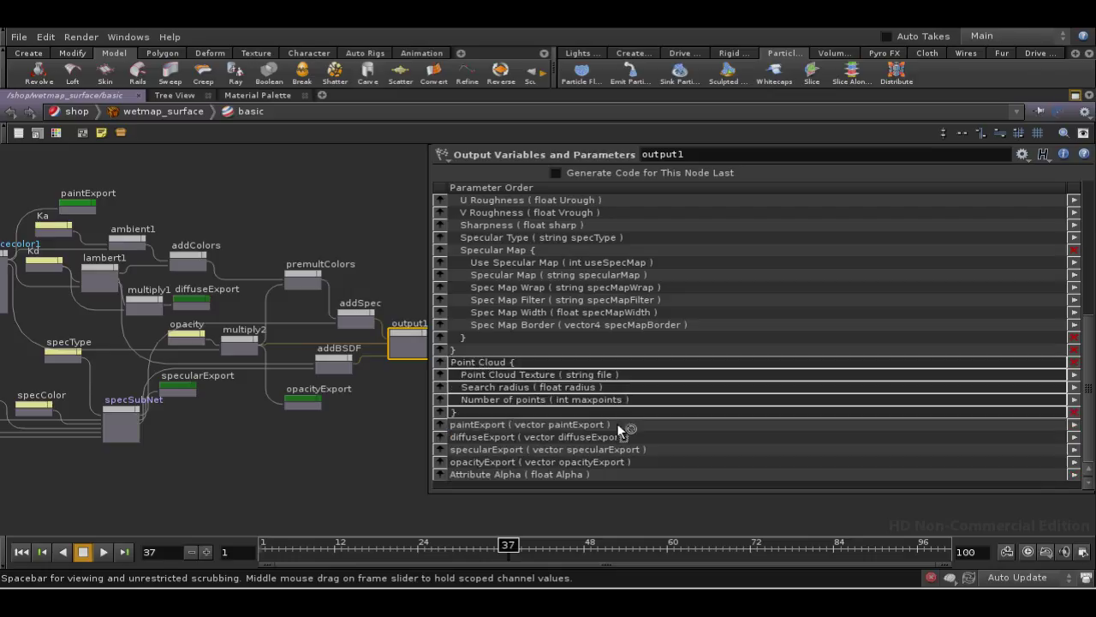
{"action": "left_click_drag", "start_coordinate": [1088, 408], "coordinate": [1057, 406]}
{"action": "left_click_drag", "start_coordinate": [497, 367], "coordinate": [495, 354]}
{"action": "left_click_drag", "start_coordinate": [1087, 351], "coordinate": [1088, 193]}
{"action": "left_click", "coordinate": [318, 484]}
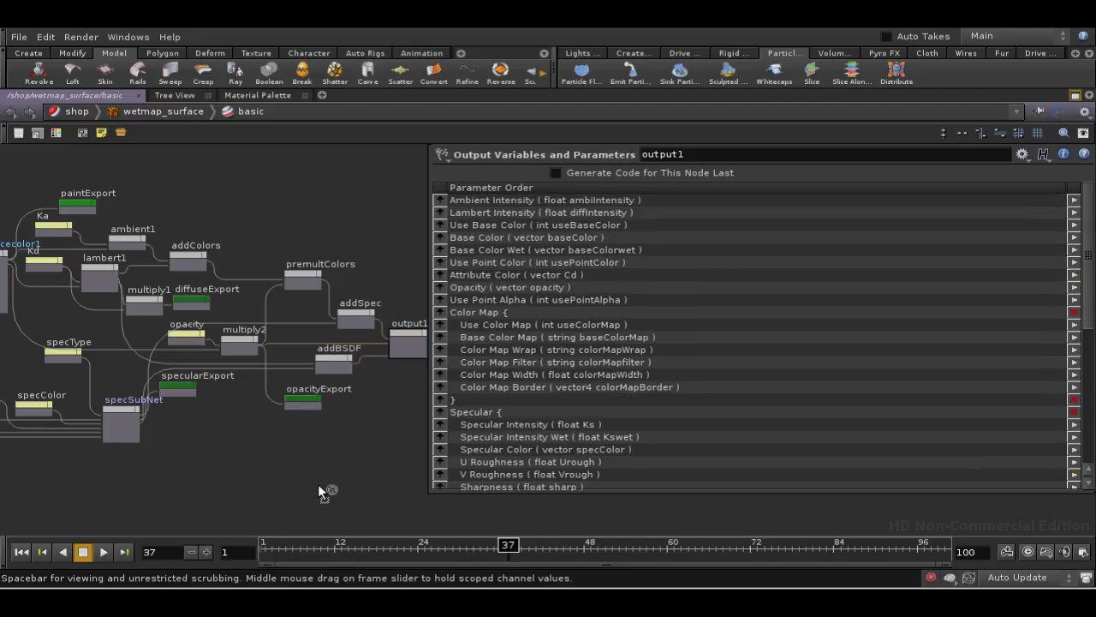
{"action": "key", "text": "u"}
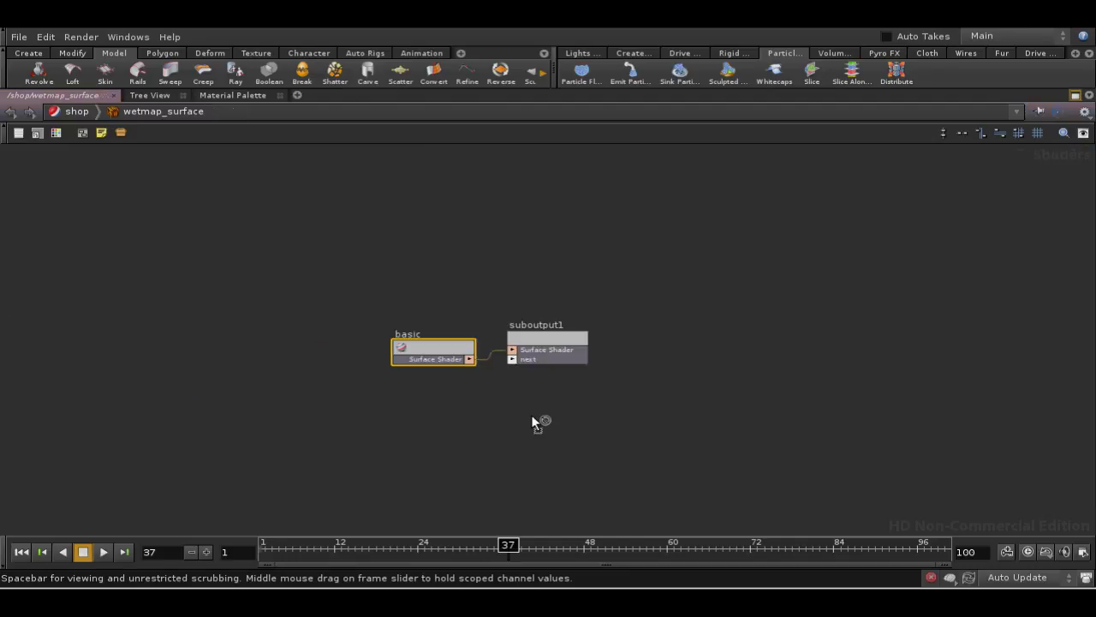
{"action": "key", "text": "p"}
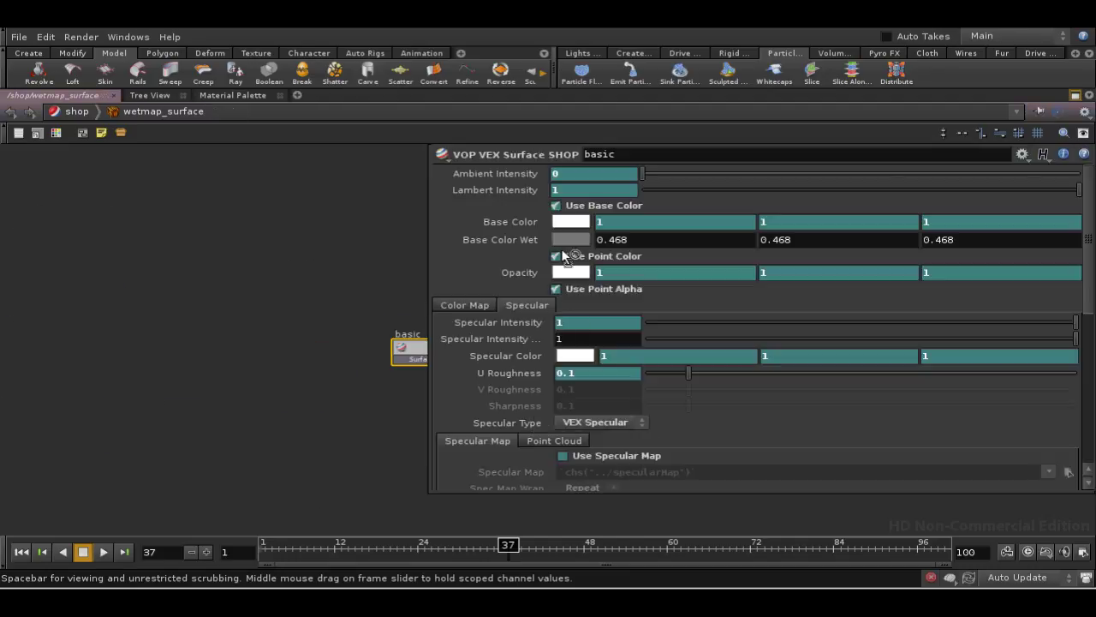
{"action": "left_click", "coordinate": [553, 440]}
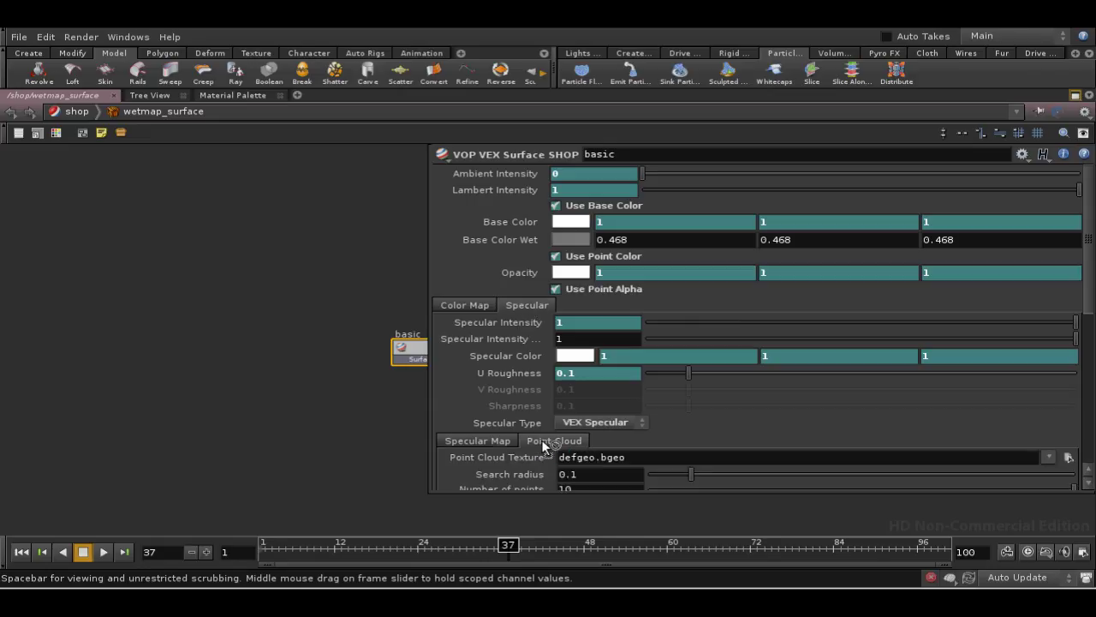
{"action": "left_click", "coordinate": [489, 442]}
{"action": "left_click", "coordinate": [476, 305]}
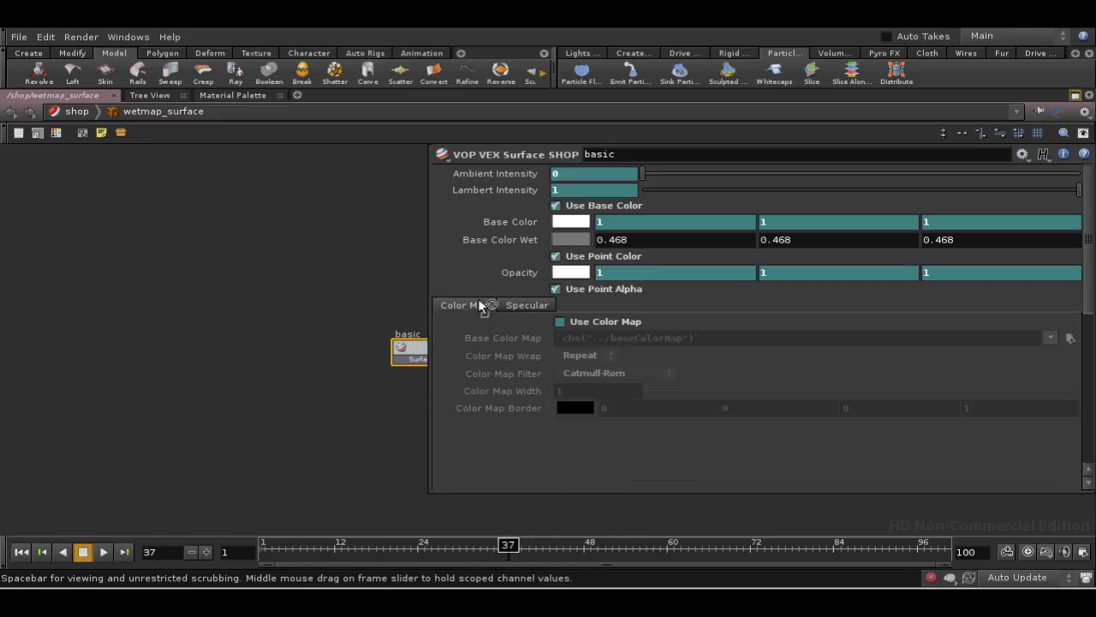
{"action": "left_click", "coordinate": [535, 304]}
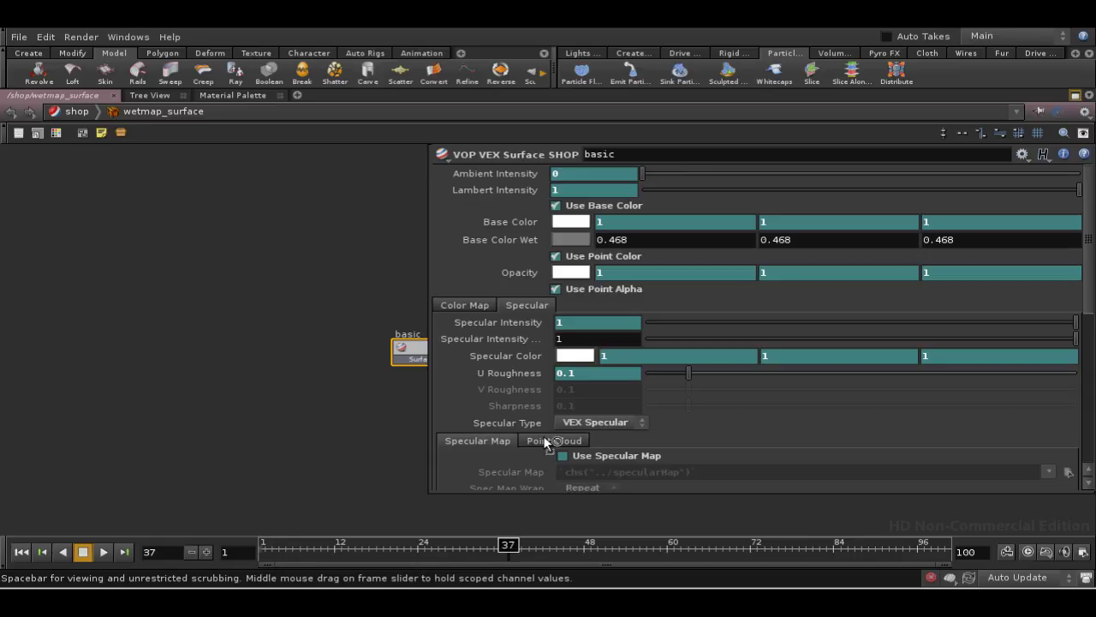
{"action": "left_click", "coordinate": [347, 447]}
{"action": "key", "text": "p"}
In output1's parameter order, move the Point Cloud folder out of Specular to the top level.
{"action": "double_click", "coordinate": [423, 349]}
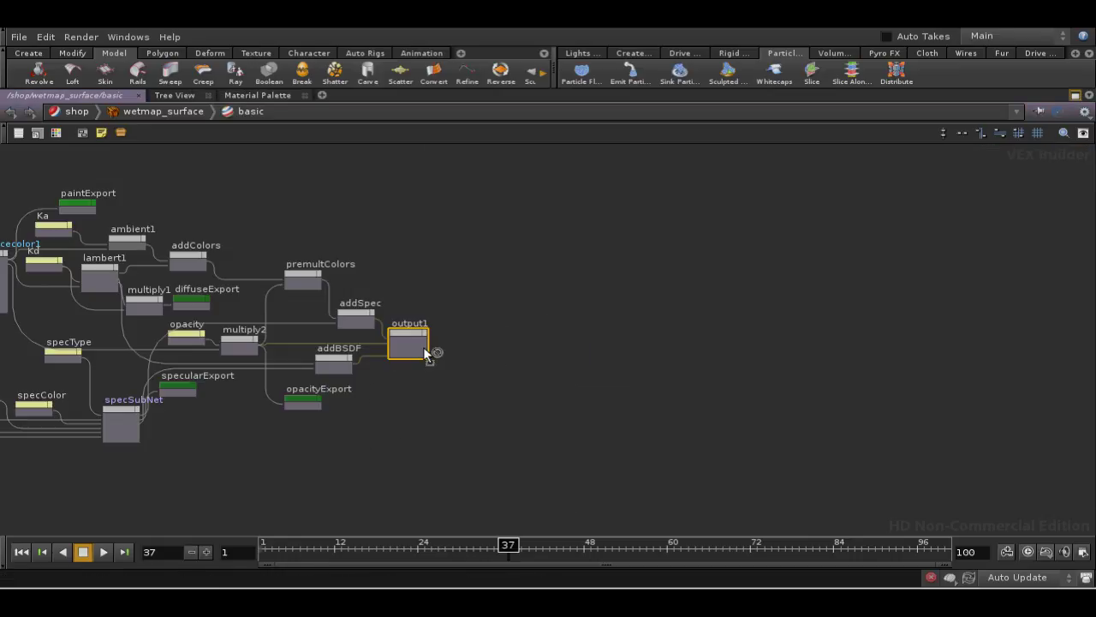
{"action": "key", "text": "p"}
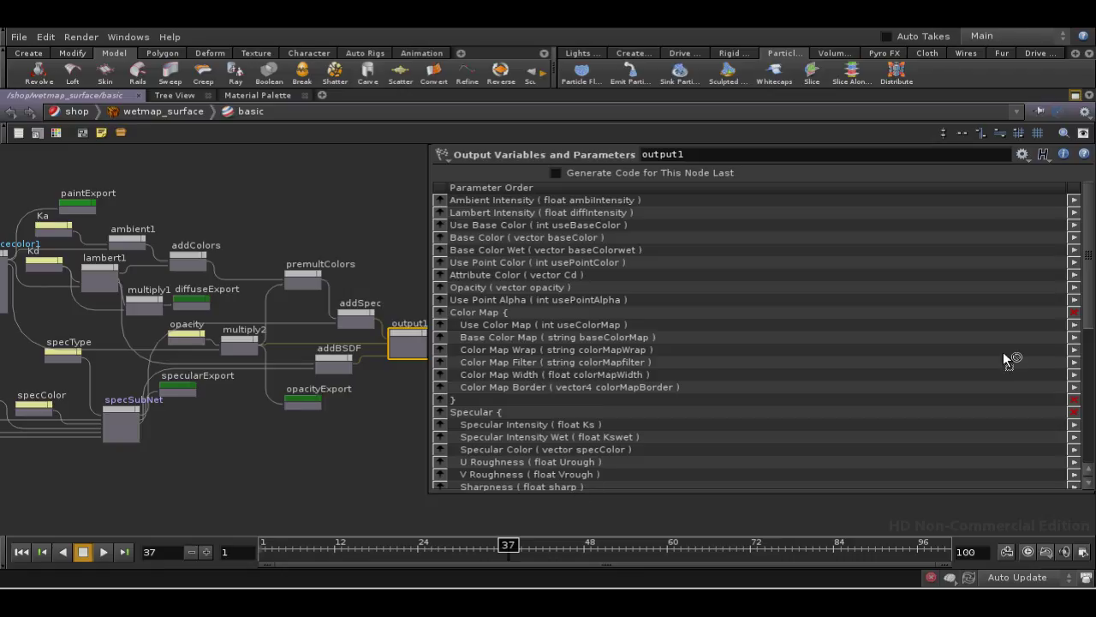
{"action": "scroll", "coordinate": [1092, 318], "scroll_direction": "down", "scroll_amount": 7}
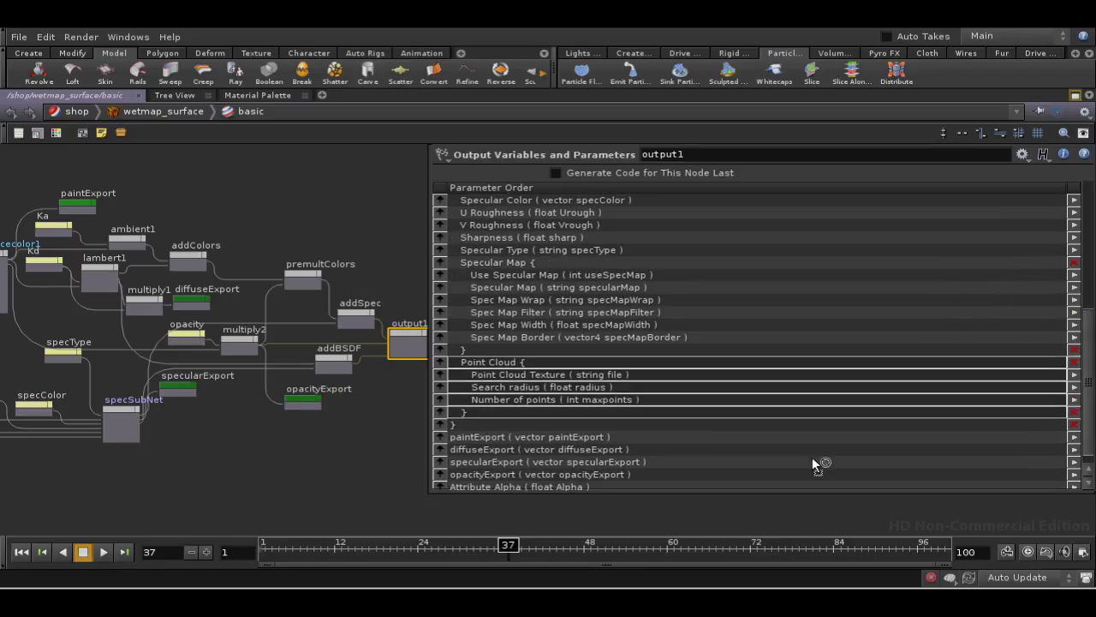
{"action": "double_click", "coordinate": [498, 362]}
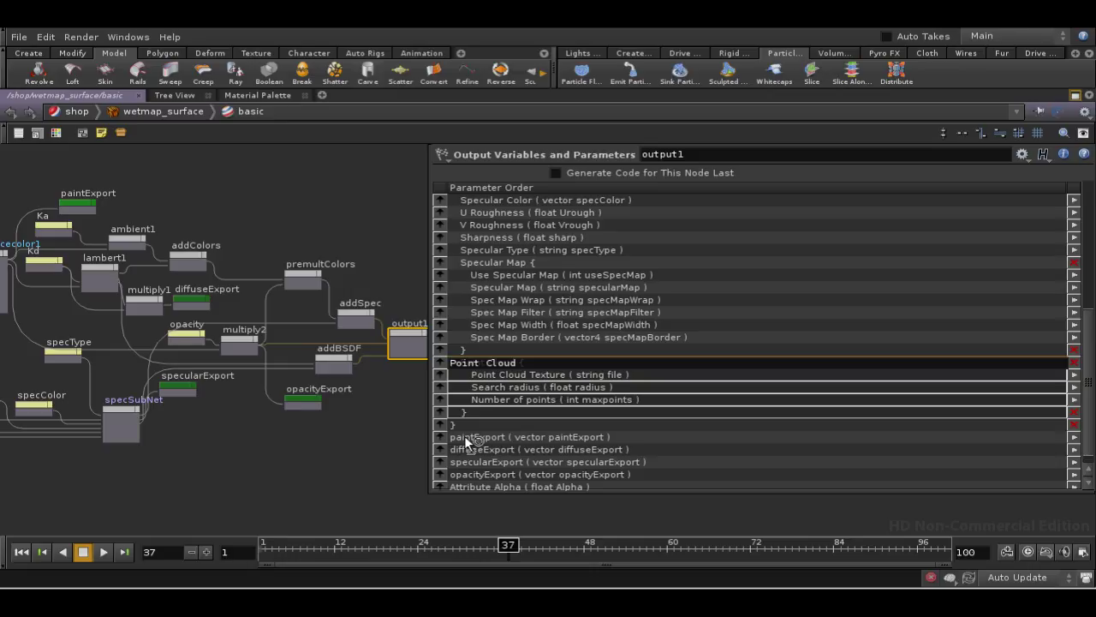
{"action": "key", "text": "Return"}
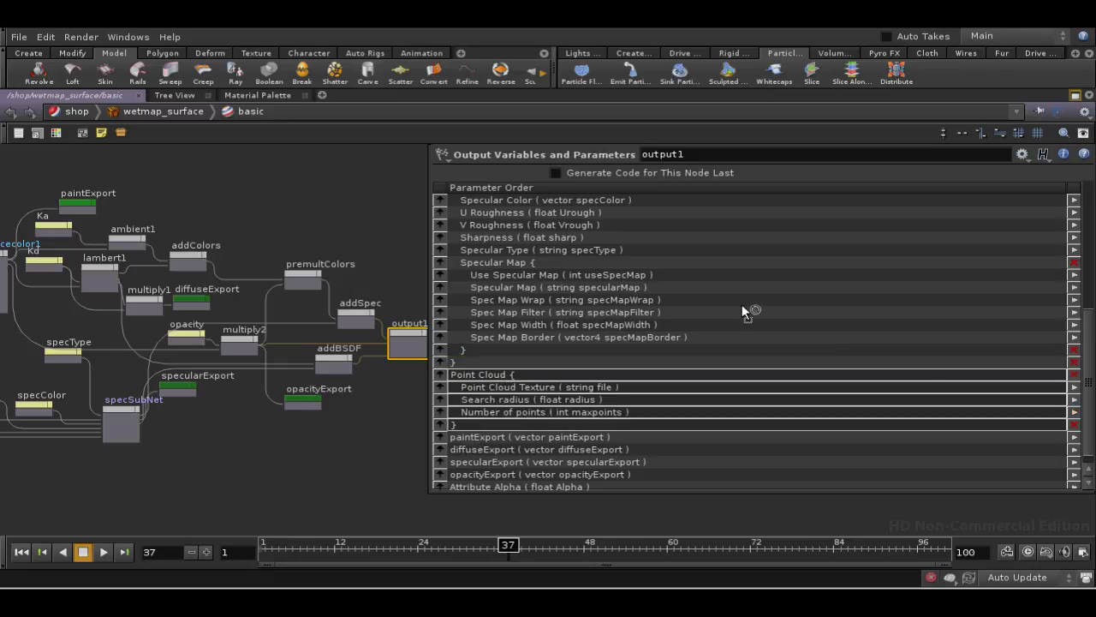
{"action": "key", "text": "p"}
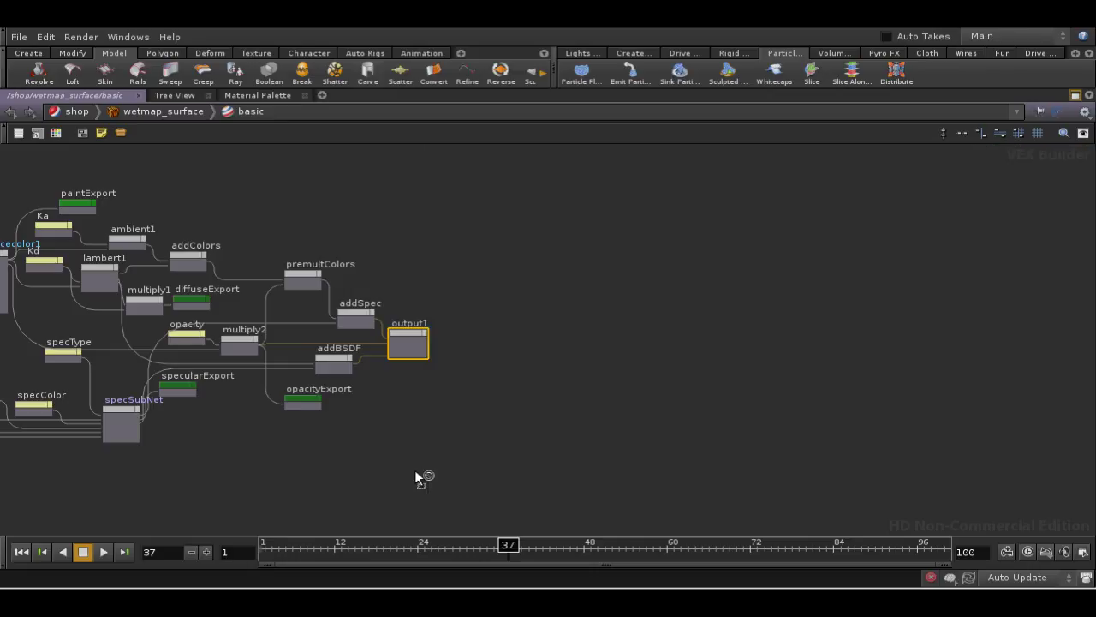
Check the basic shader's Point Cloud, Specular and Color Map tabs.
{"action": "key", "text": "u"}
{"action": "key", "text": "p"}
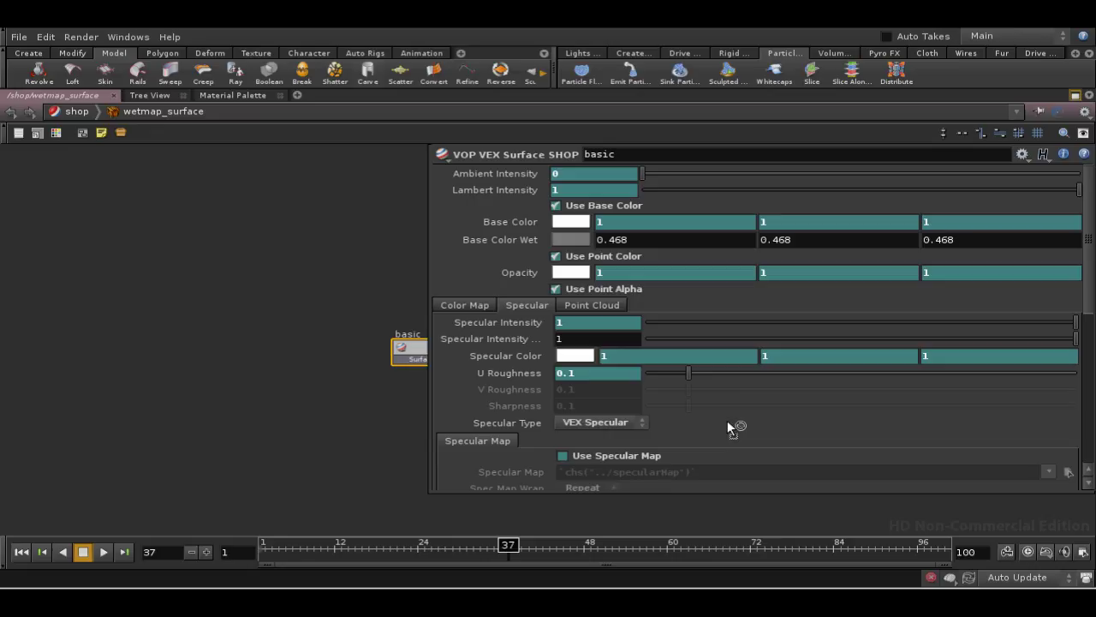
{"action": "left_click", "coordinate": [601, 306]}
{"action": "left_click", "coordinate": [535, 306]}
{"action": "left_click", "coordinate": [469, 304]}
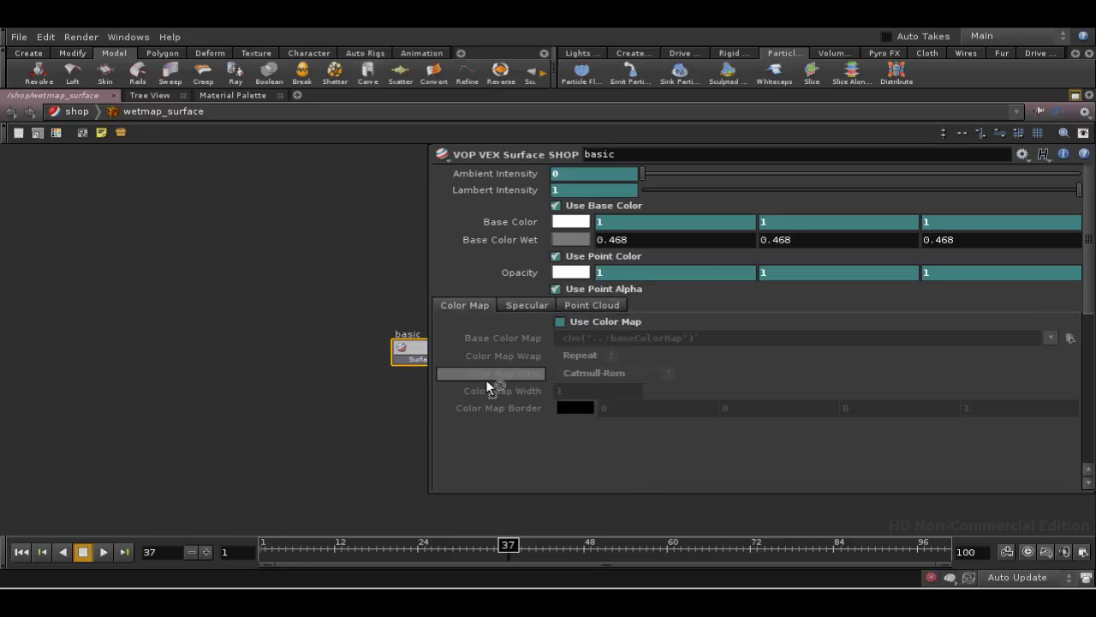
{"action": "left_click", "coordinate": [567, 306]}
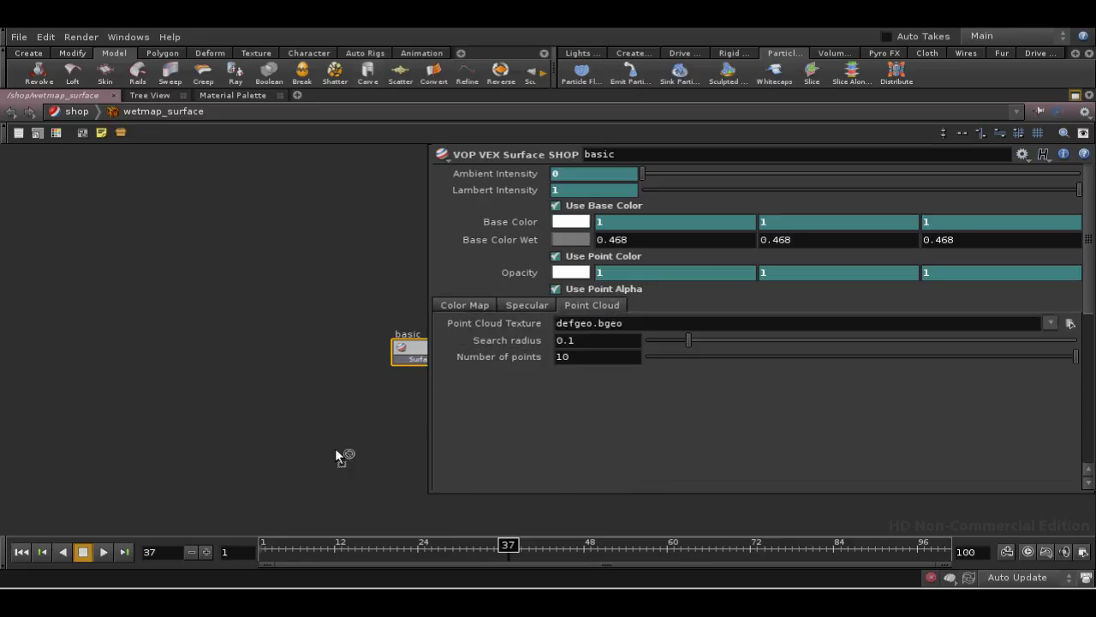
Go up to /shop and center basic_liquid and wetmap_surface in the view.
{"action": "key", "text": "p"}
{"action": "key", "text": "u"}
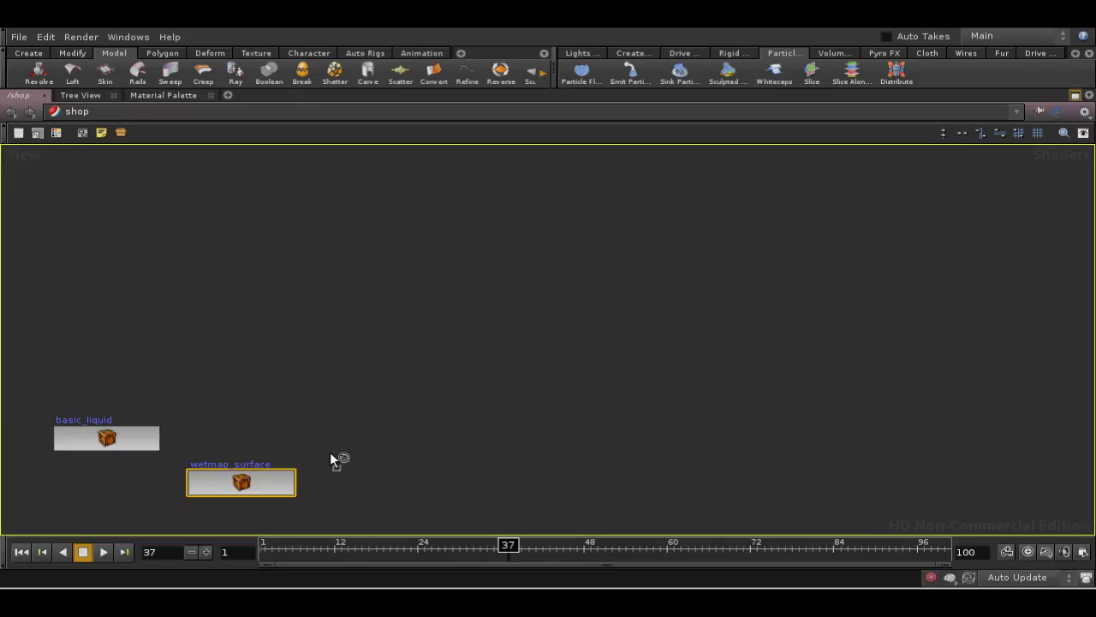
{"action": "middle_click_drag", "start_coordinate": [329, 460], "coordinate": [508, 363]}
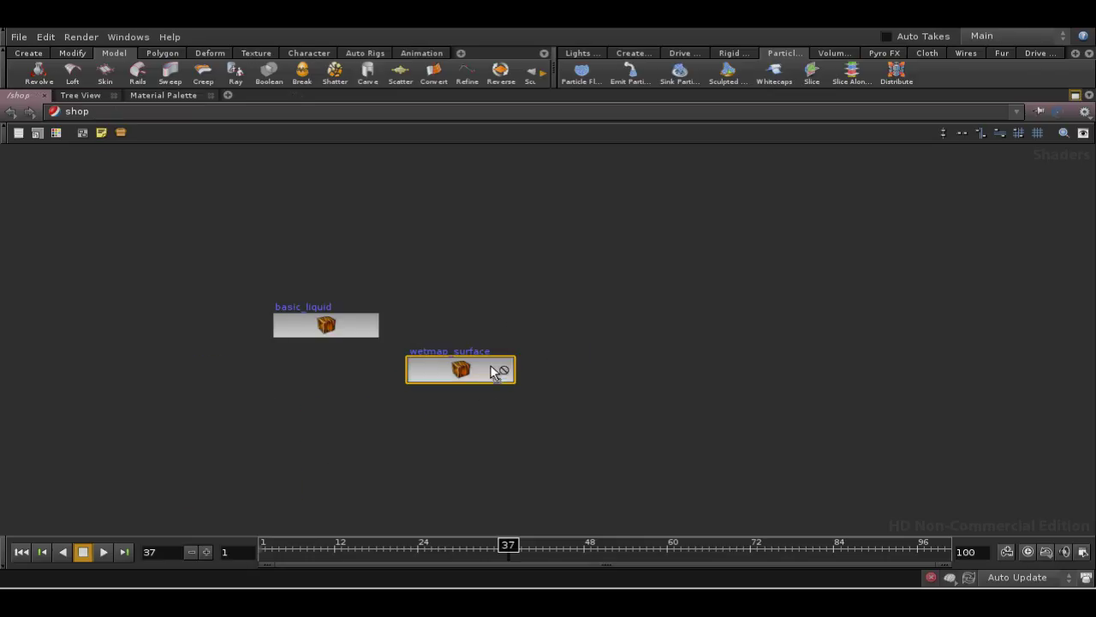
{"action": "right_click", "coordinate": [491, 366]}
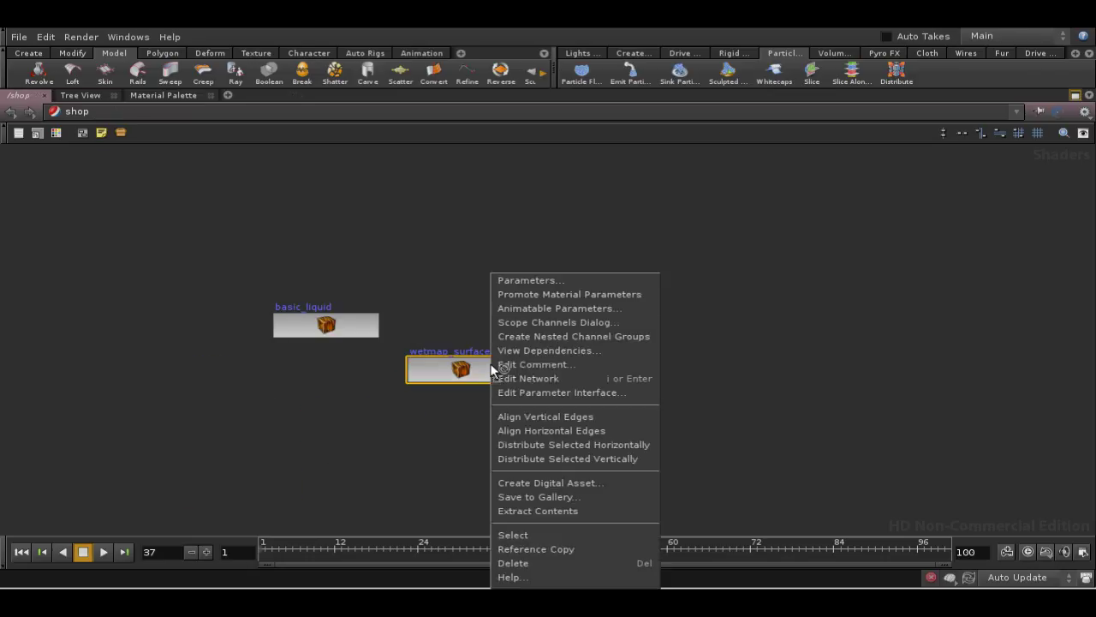
{"action": "key", "text": "Escape"}
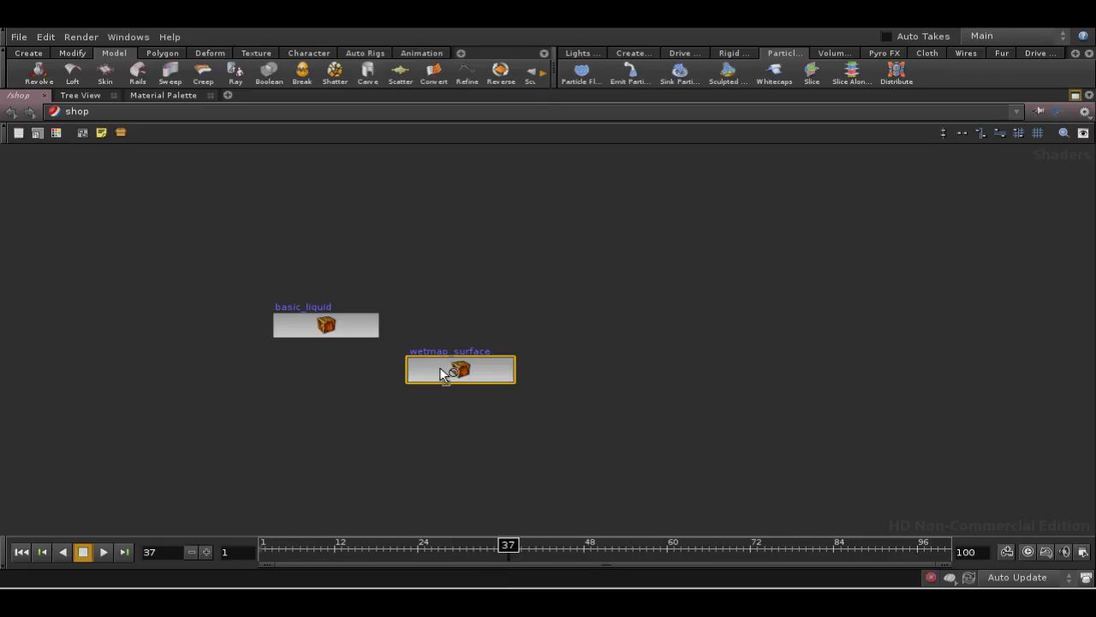
{"action": "middle_click", "coordinate": [442, 374]}
{"action": "middle_click_drag", "start_coordinate": [457, 365], "coordinate": [347, 413]}
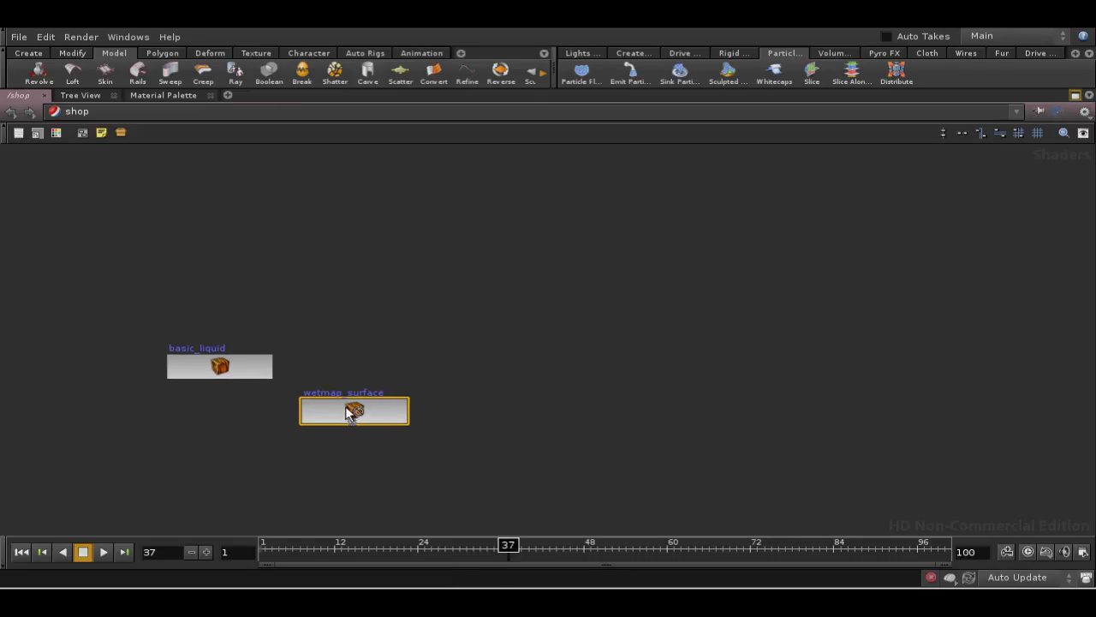
Inspect wetmap_surface's Color Map and Specular parameter tabs.
{"action": "right_click", "coordinate": [347, 413]}
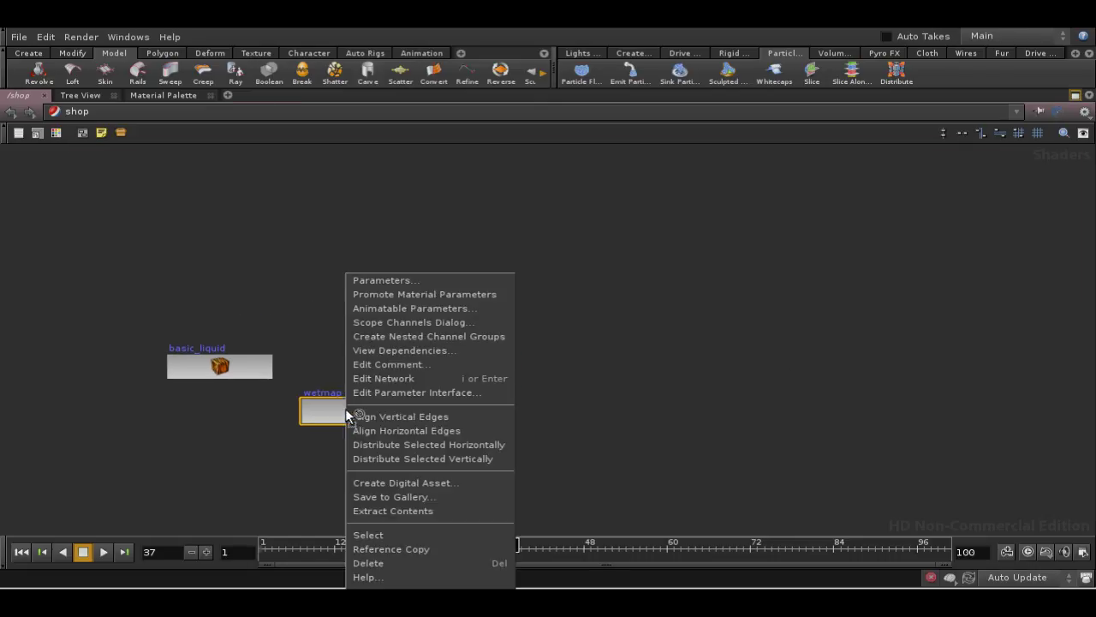
{"action": "left_click", "coordinate": [379, 294]}
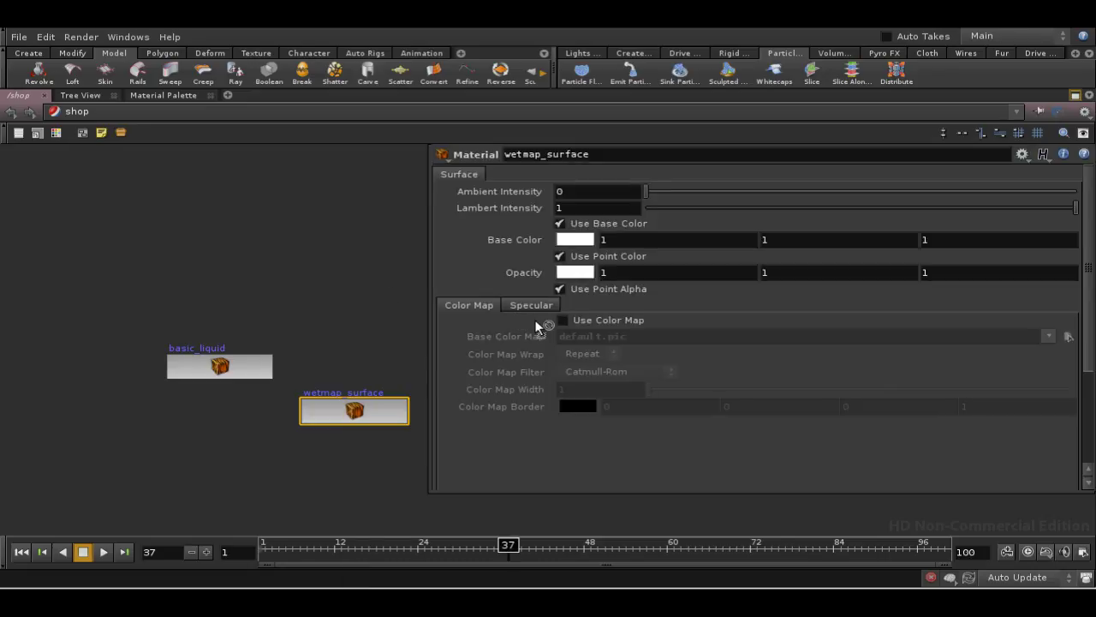
{"action": "left_click", "coordinate": [531, 305]}
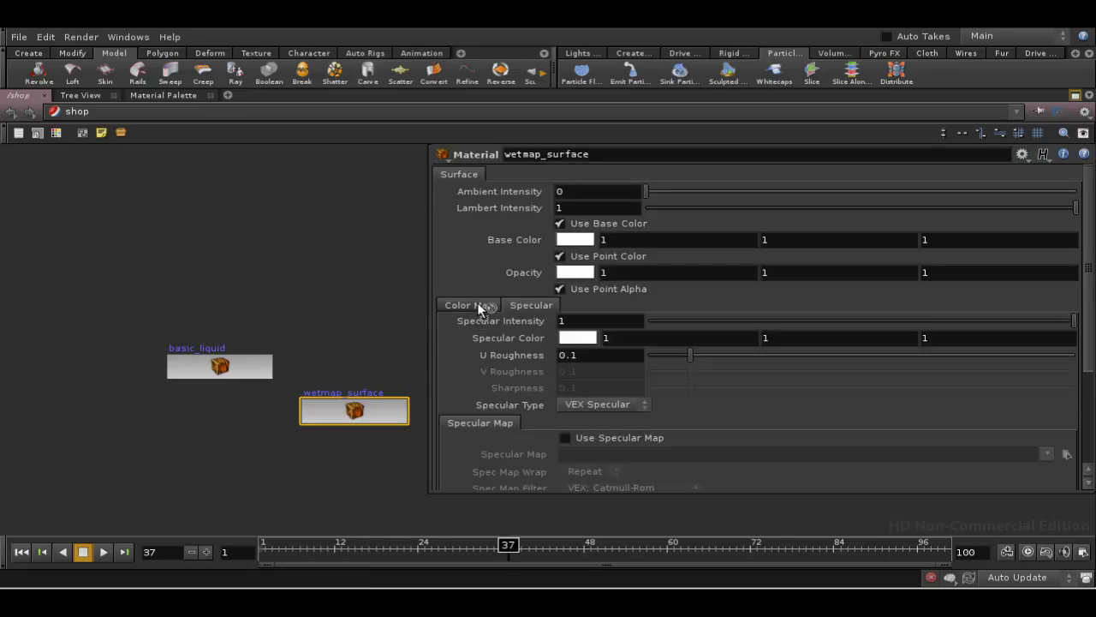
{"action": "left_click", "coordinate": [478, 304]}
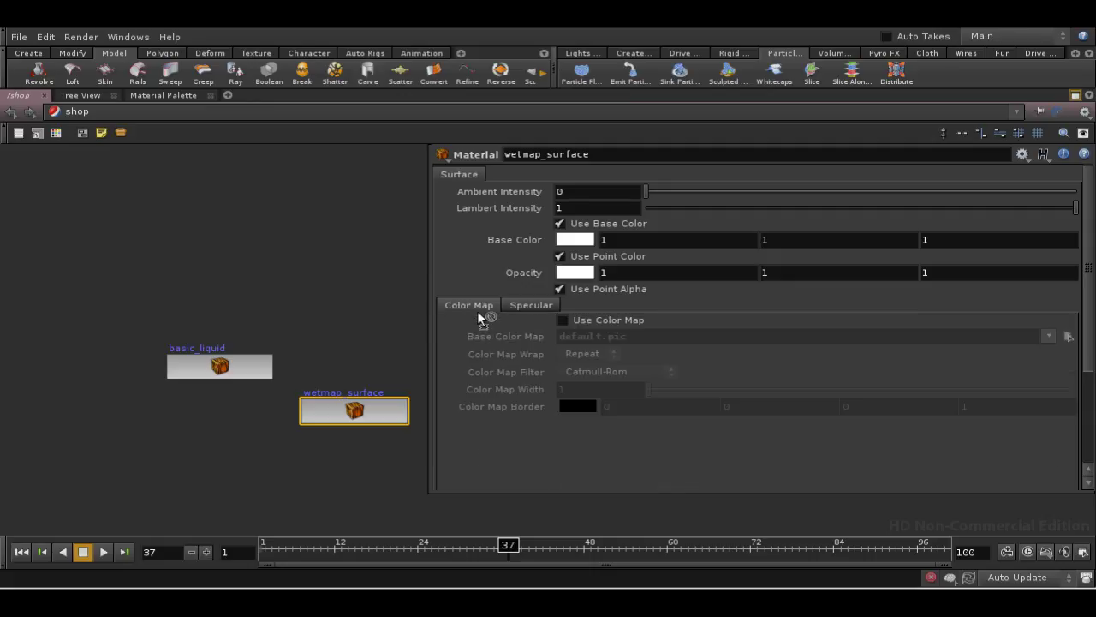
{"action": "left_click", "coordinate": [539, 306]}
{"action": "left_click", "coordinate": [483, 304]}
{"action": "key", "text": "p"}
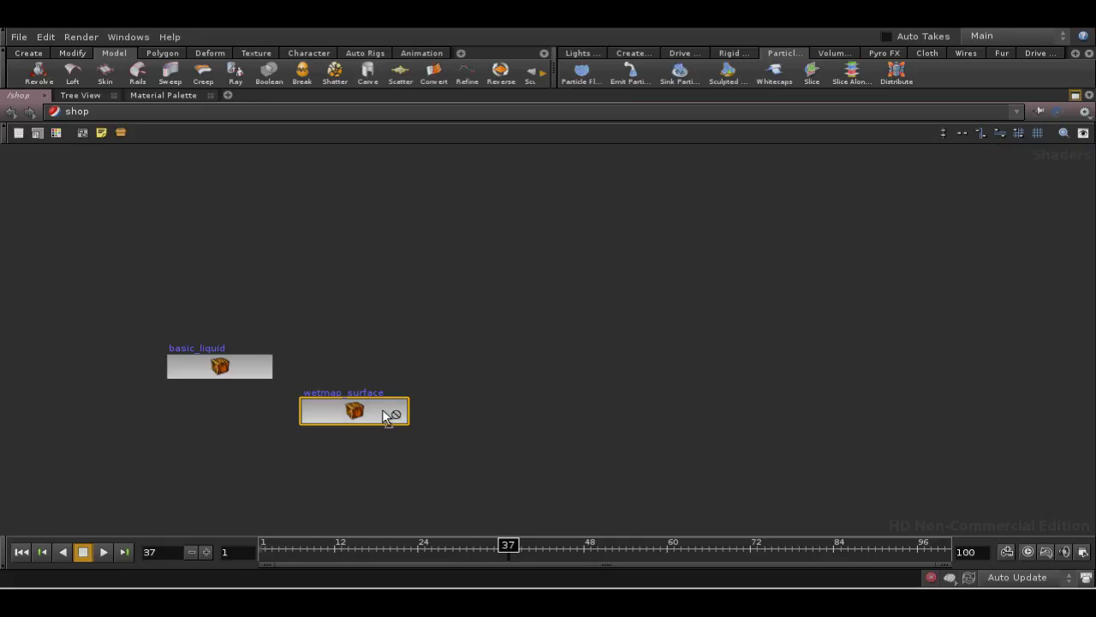
{"action": "right_click", "coordinate": [377, 417]}
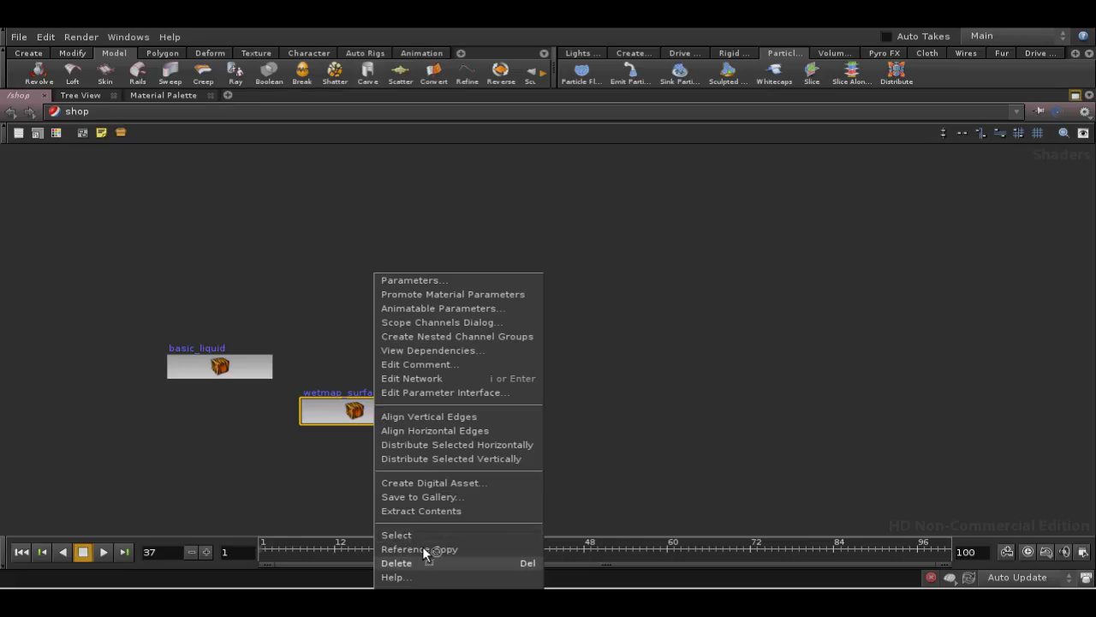
Open the Edit Parameter Interface window for the wetmap_surface material.
{"action": "left_click", "coordinate": [460, 280]}
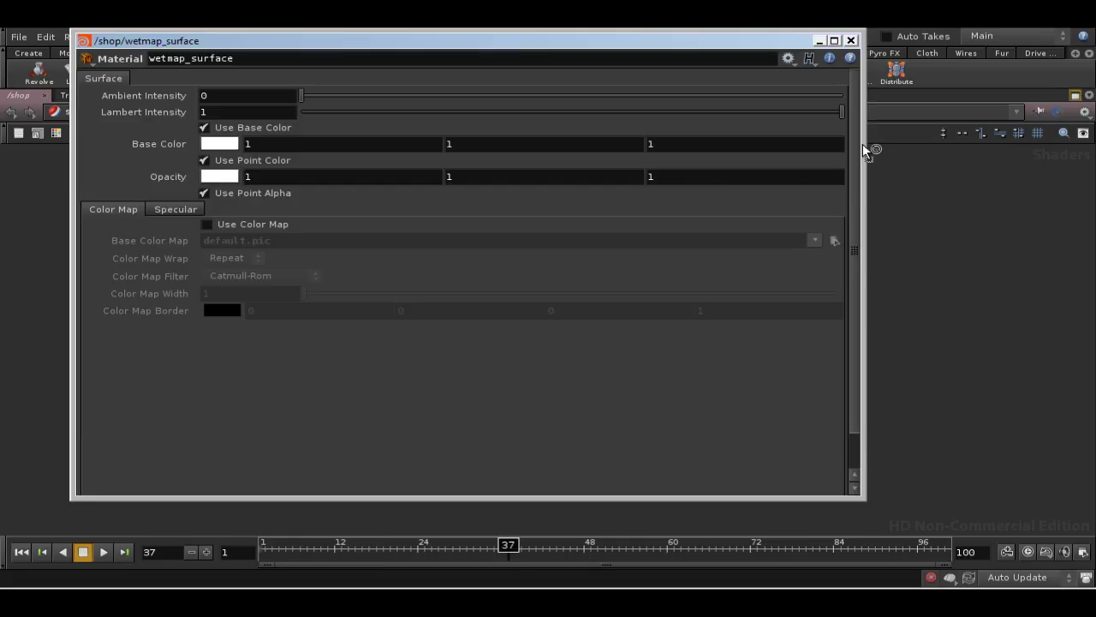
{"action": "left_click", "coordinate": [788, 57]}
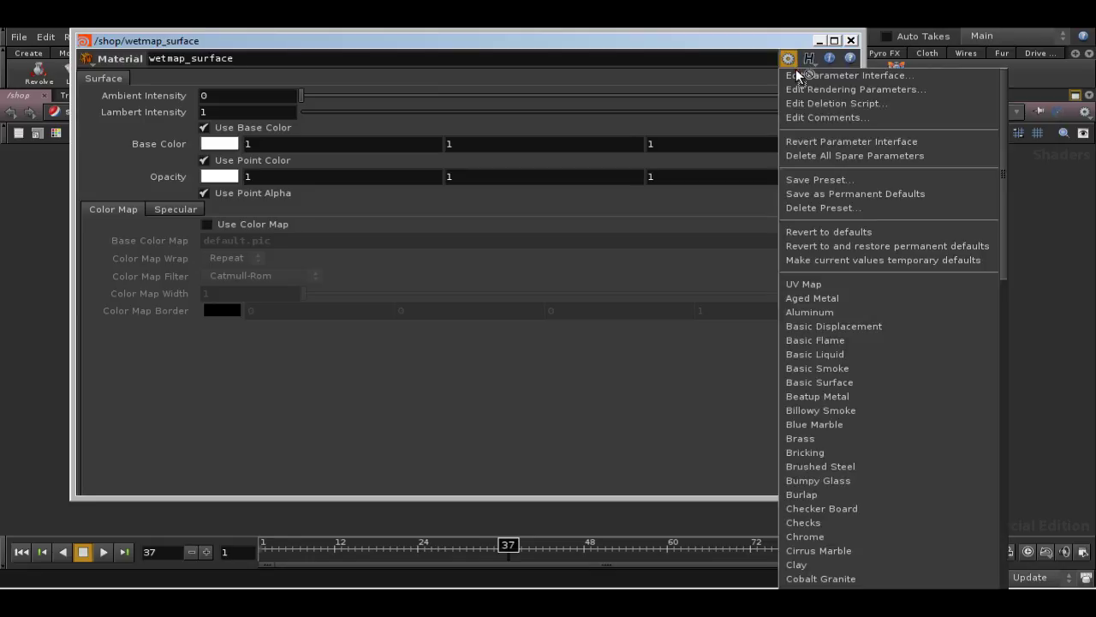
{"action": "left_click", "coordinate": [801, 77]}
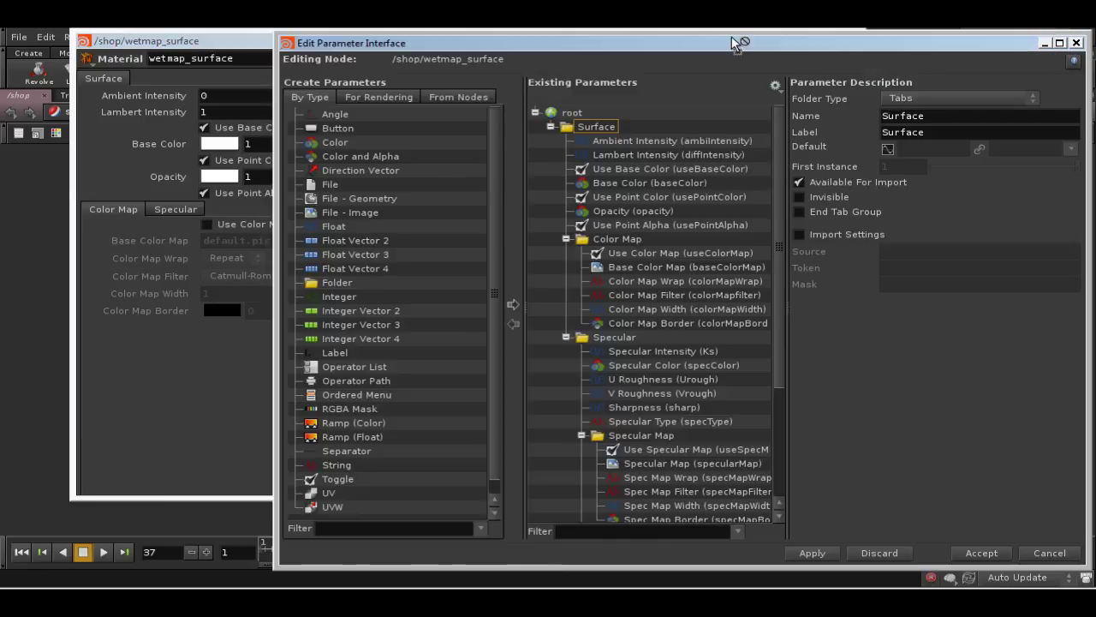
{"action": "left_click_drag", "start_coordinate": [740, 44], "coordinate": [661, 39]}
{"action": "double_click", "coordinate": [534, 118]}
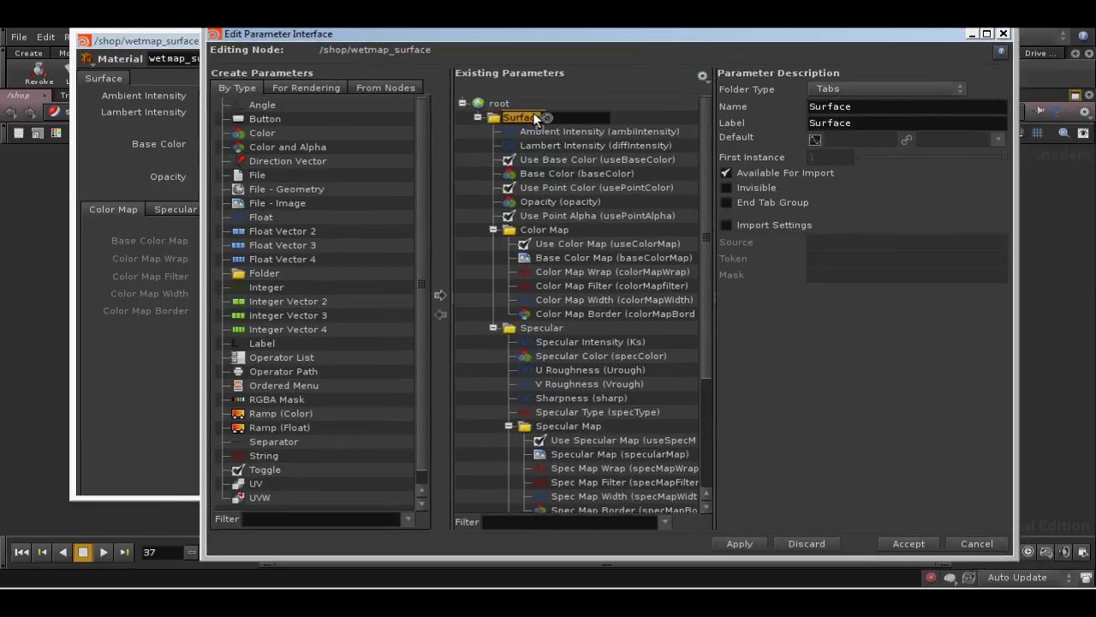
Delete all 38 existing parameters and accept the emptied interface.
{"action": "left_click_drag", "start_coordinate": [707, 214], "coordinate": [674, 411]}
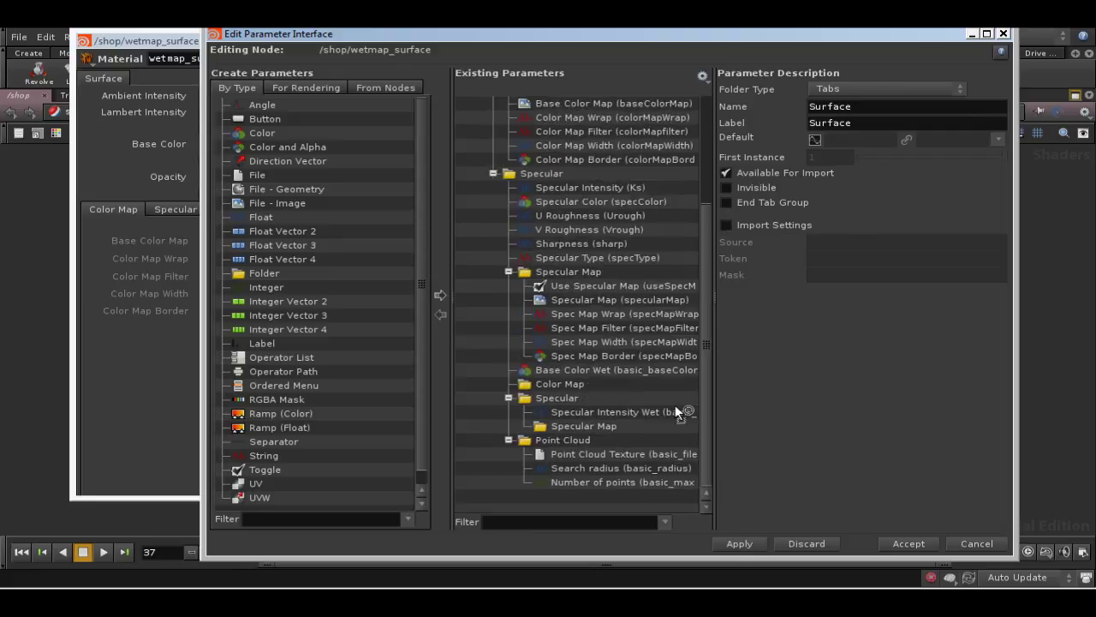
{"action": "left_click", "coordinate": [600, 481], "text": "shift"}
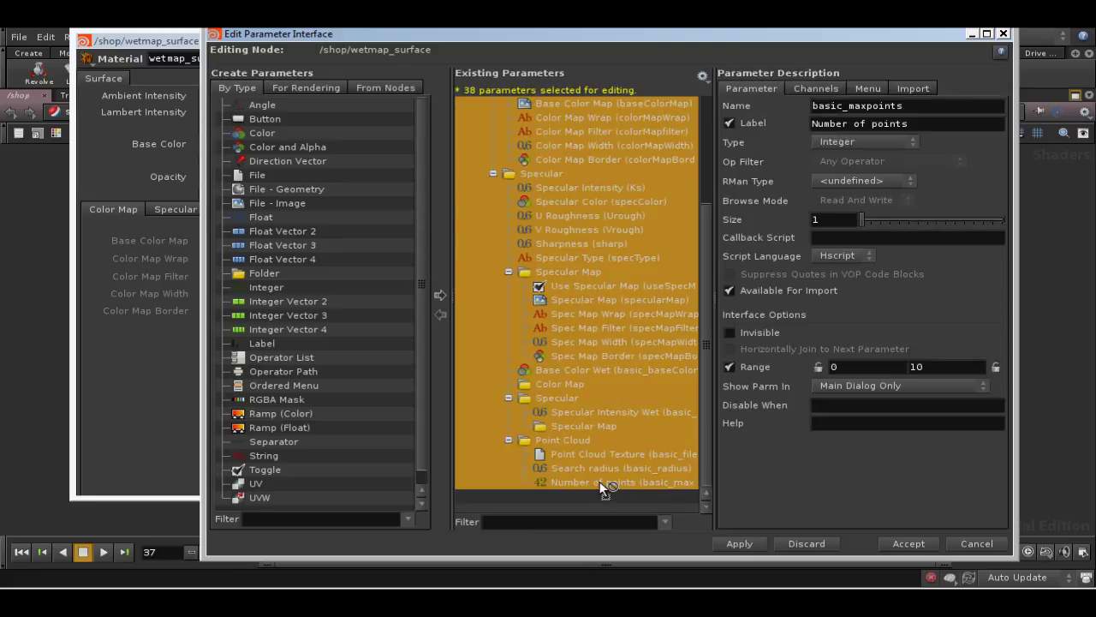
{"action": "key", "text": "Delete"}
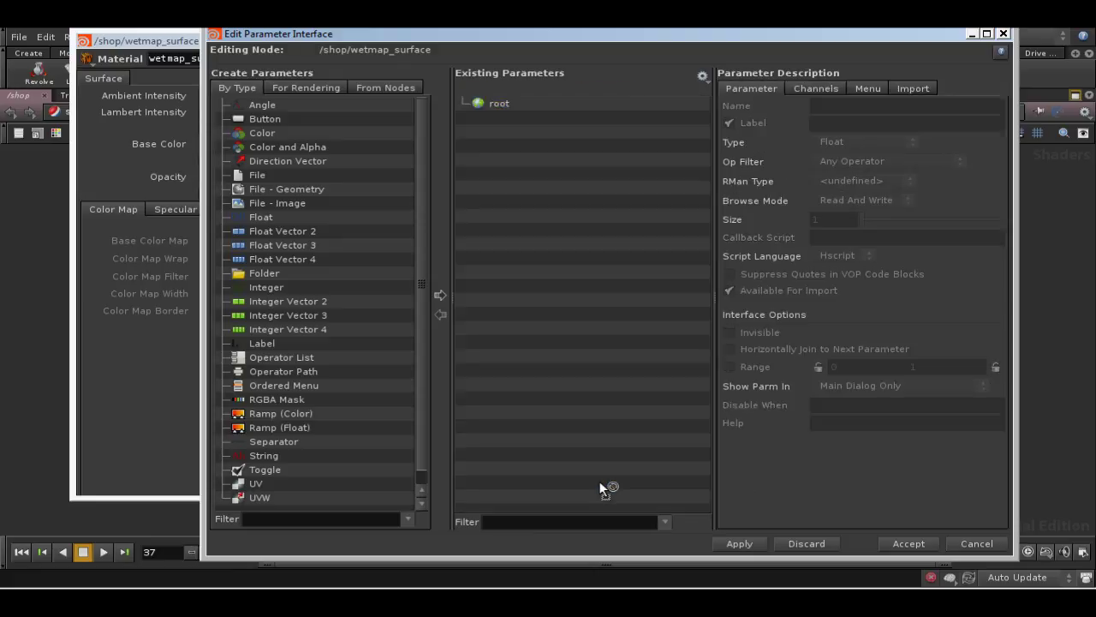
{"action": "left_click", "coordinate": [914, 544]}
Open wetmap_surface's Point Cloud tab and browse for the Point Cloud Texture file.
{"action": "left_click", "coordinate": [854, 40]}
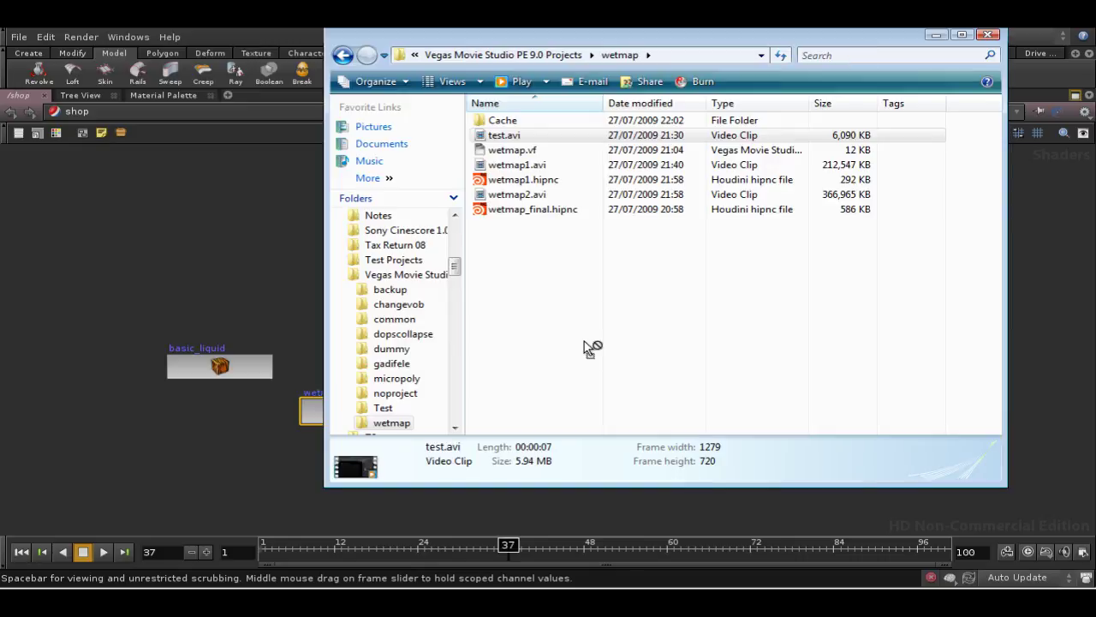
{"action": "left_click", "coordinate": [246, 303]}
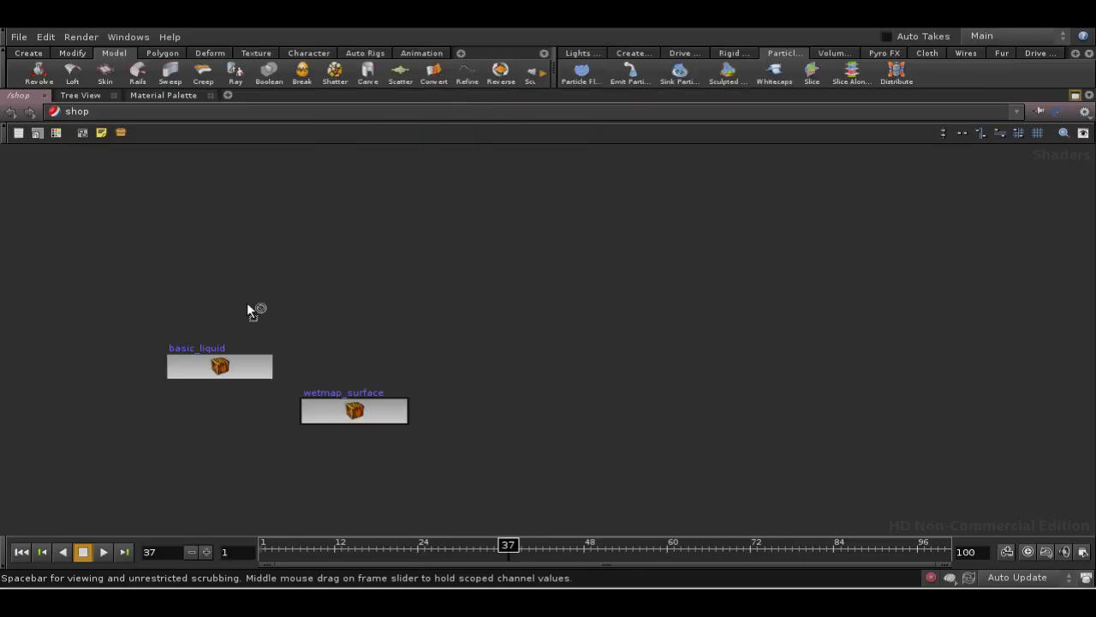
{"action": "right_click", "coordinate": [346, 414]}
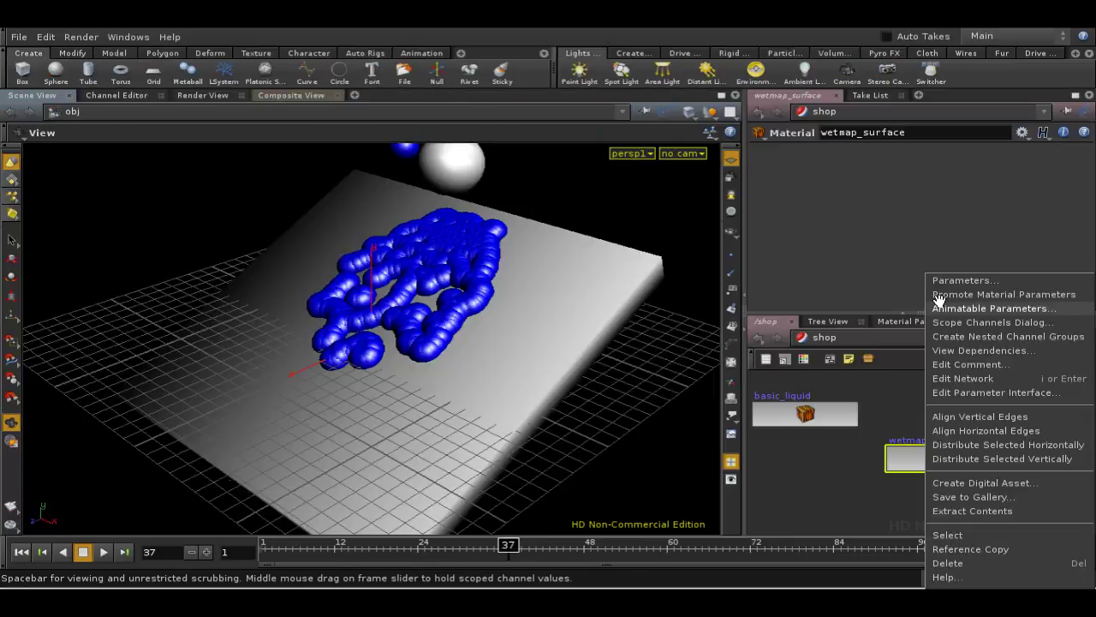
{"action": "left_click", "coordinate": [940, 294]}
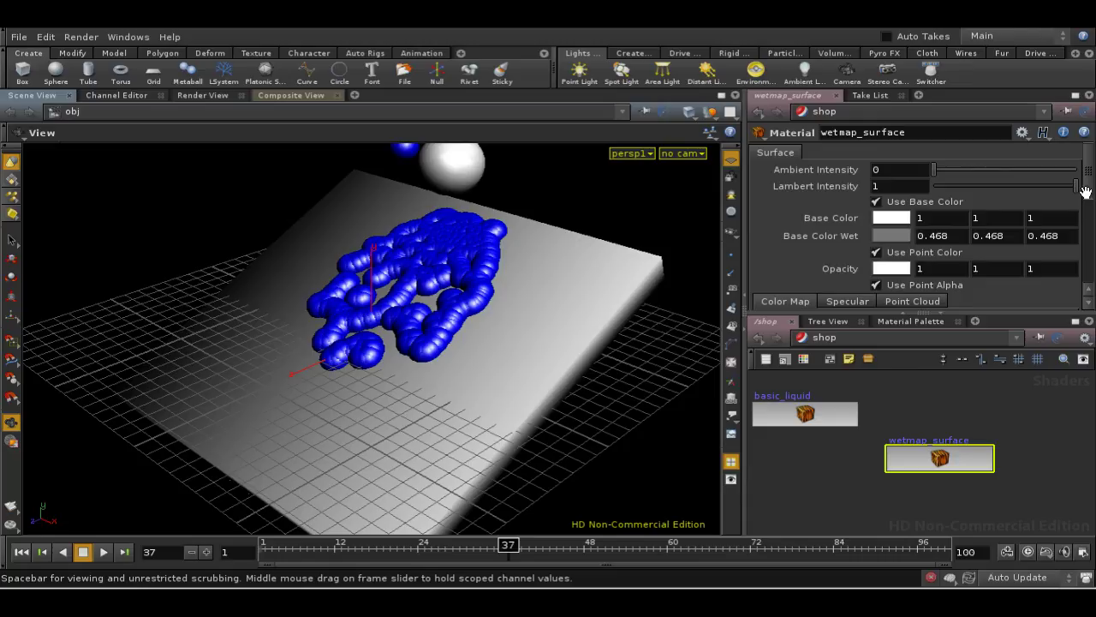
{"action": "left_click_drag", "start_coordinate": [1085, 190], "coordinate": [1083, 218]}
{"action": "left_click", "coordinate": [916, 216]}
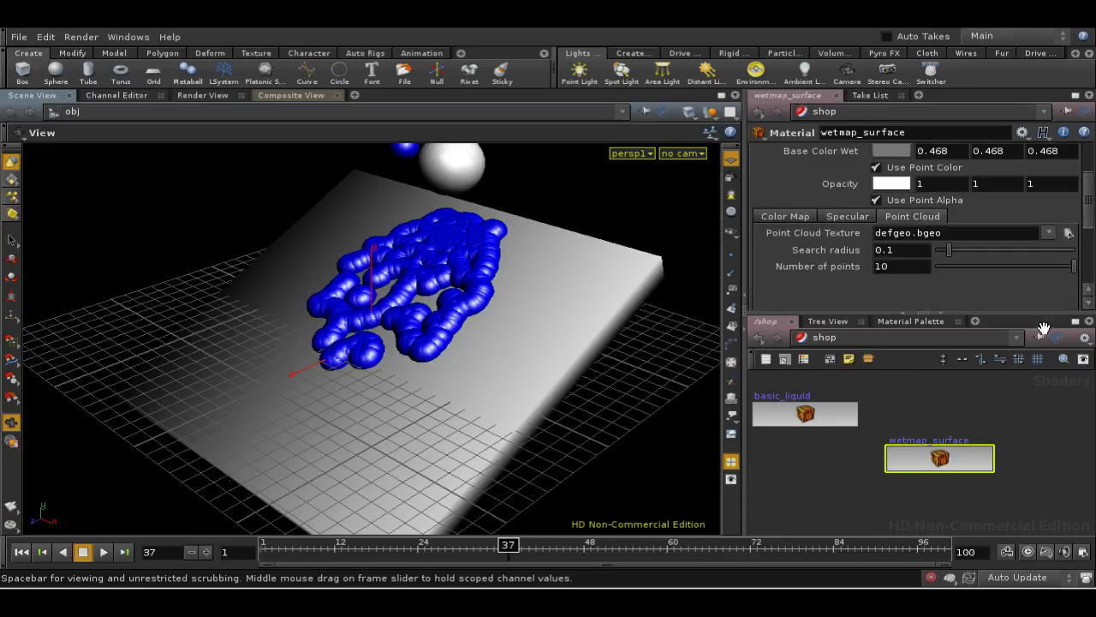
{"action": "left_click", "coordinate": [1070, 232]}
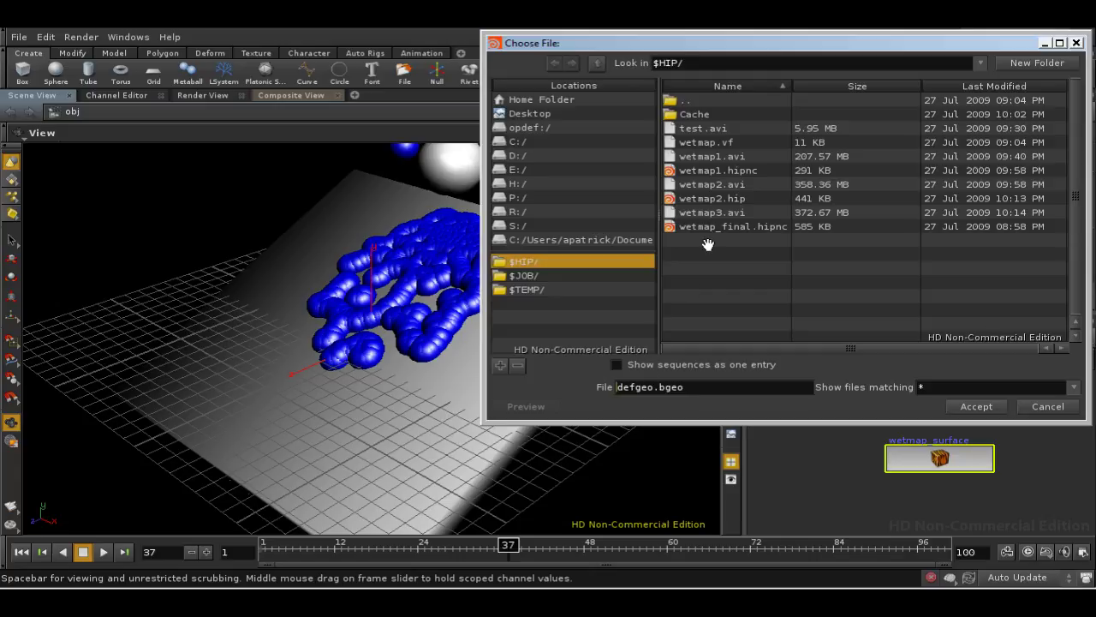
Pick the $HIP/Cache/pointcloud.$F3.pc file sequence as the Point Cloud Texture.
{"action": "double_click", "coordinate": [698, 114]}
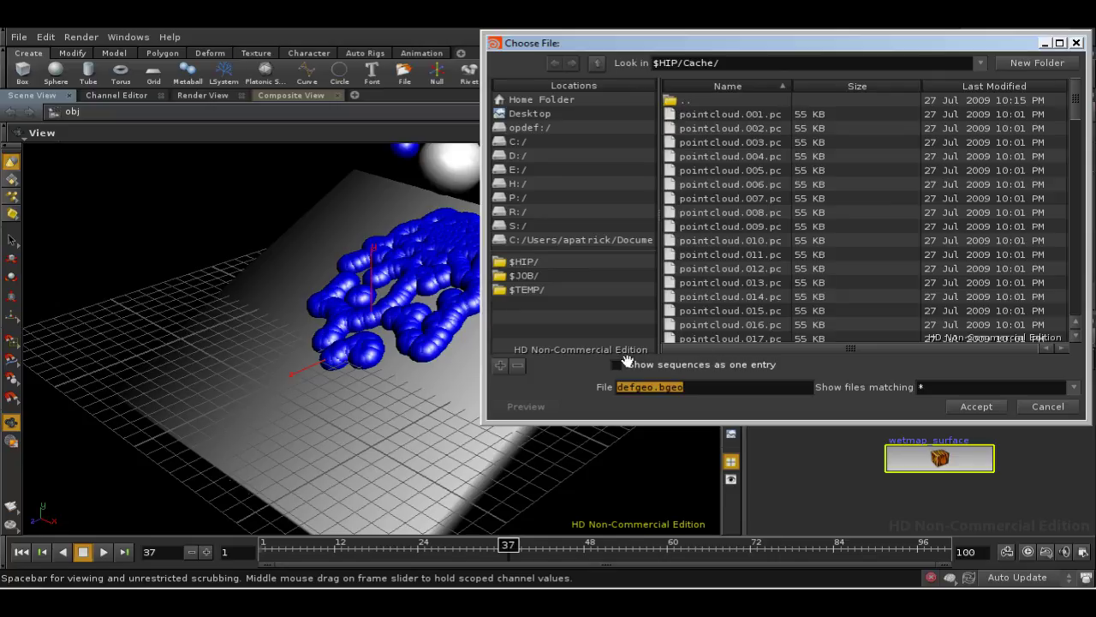
{"action": "left_click", "coordinate": [616, 364]}
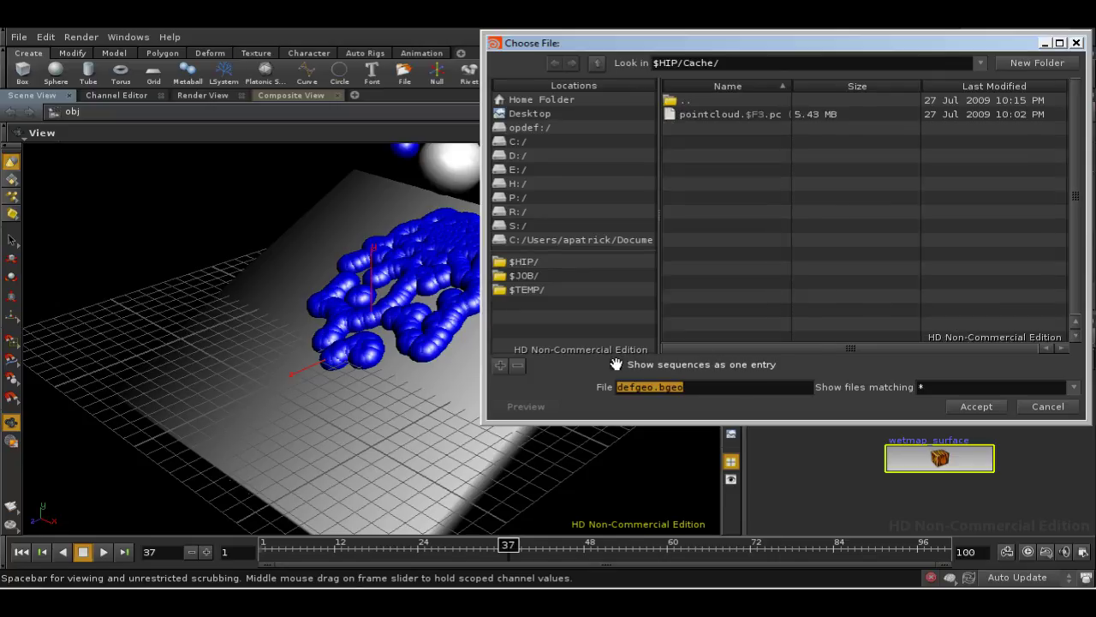
{"action": "left_click", "coordinate": [737, 116]}
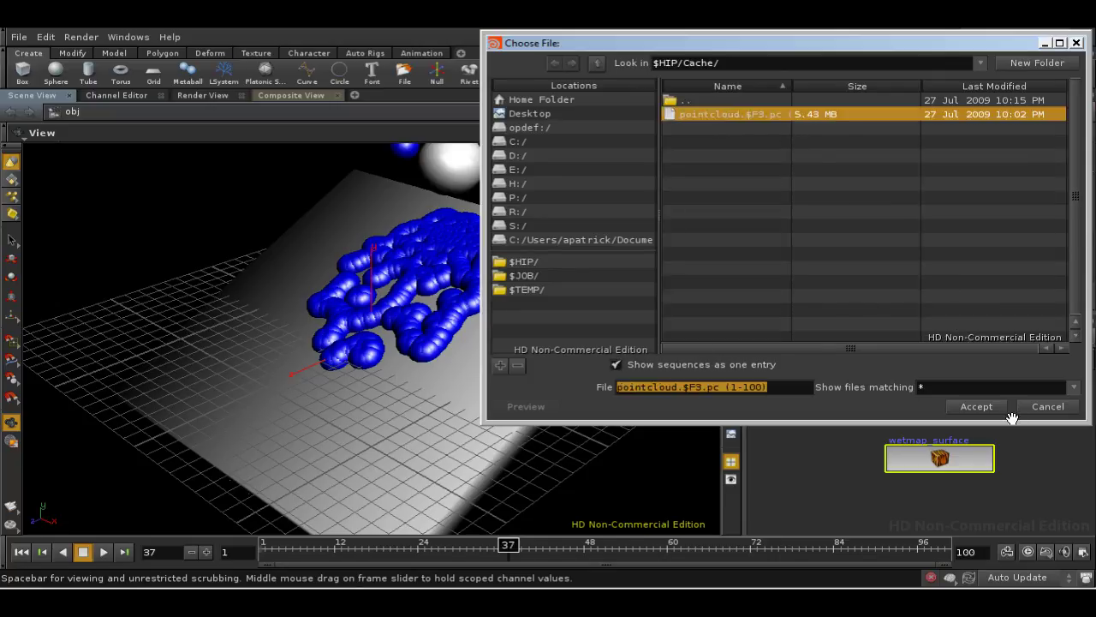
{"action": "left_click", "coordinate": [985, 406]}
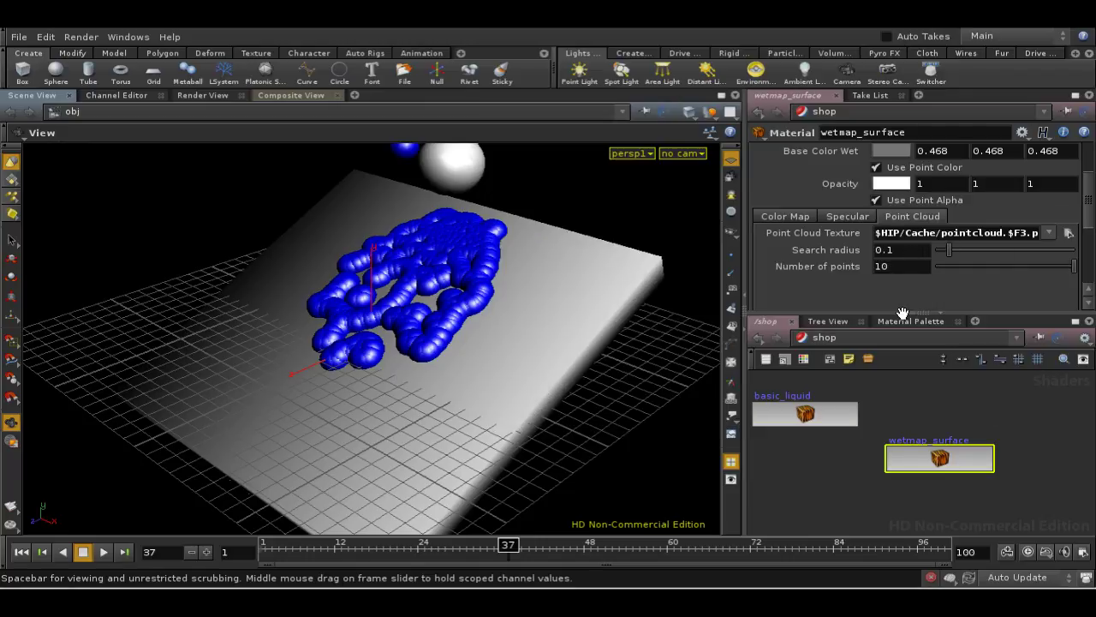
Set wetmap_surface's Base Color Wet to red.
{"action": "scroll", "coordinate": [1091, 222], "scroll_direction": "up", "scroll_amount": 2}
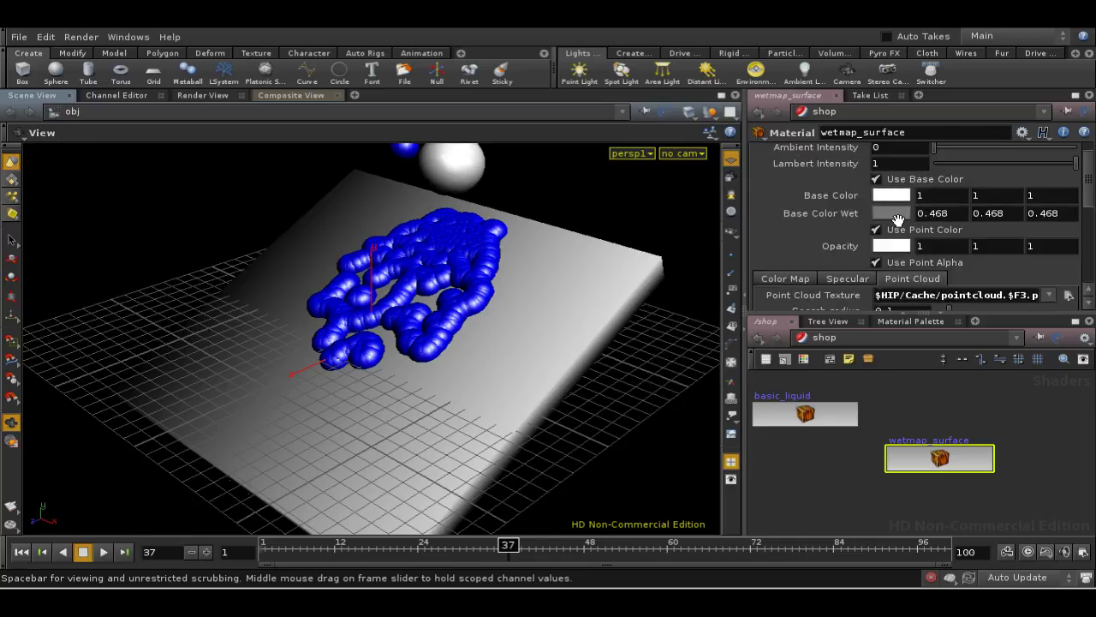
{"action": "left_click", "coordinate": [888, 212]}
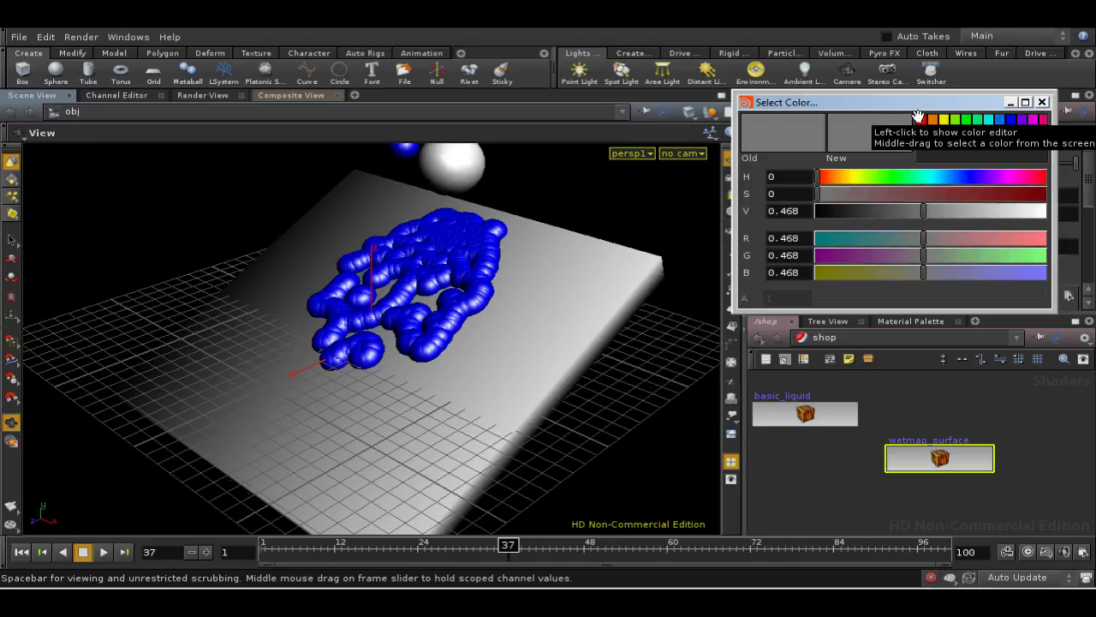
{"action": "left_click", "coordinate": [921, 119]}
{"action": "left_click", "coordinate": [1042, 102]}
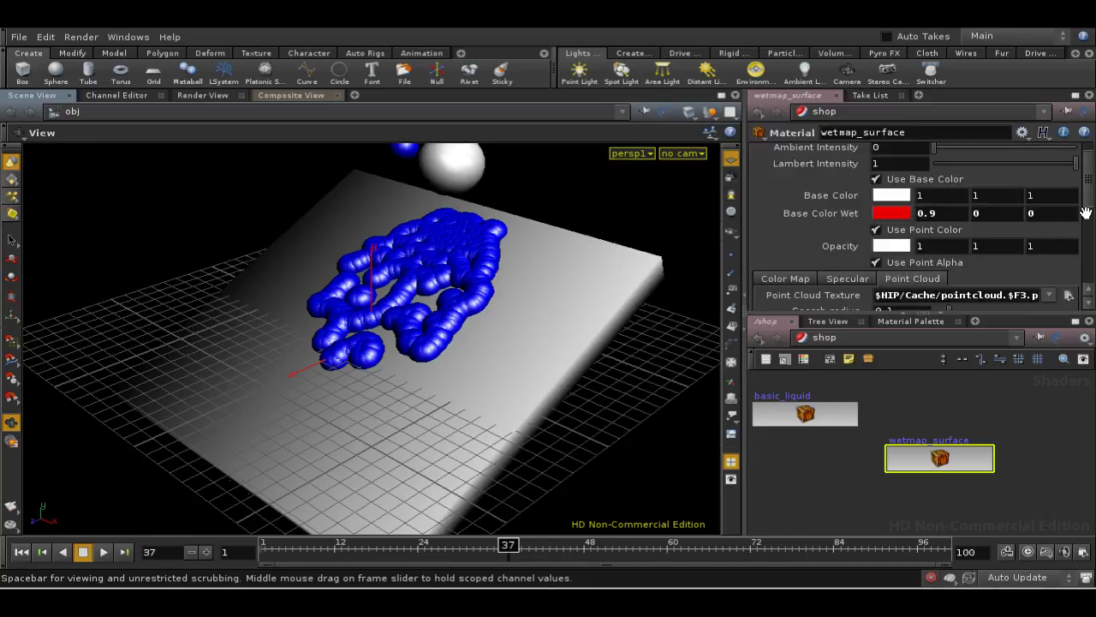
Lower Specular Intensity to 0 on the Specular tab.
{"action": "scroll", "coordinate": [1084, 195], "scroll_direction": "down", "scroll_amount": 3}
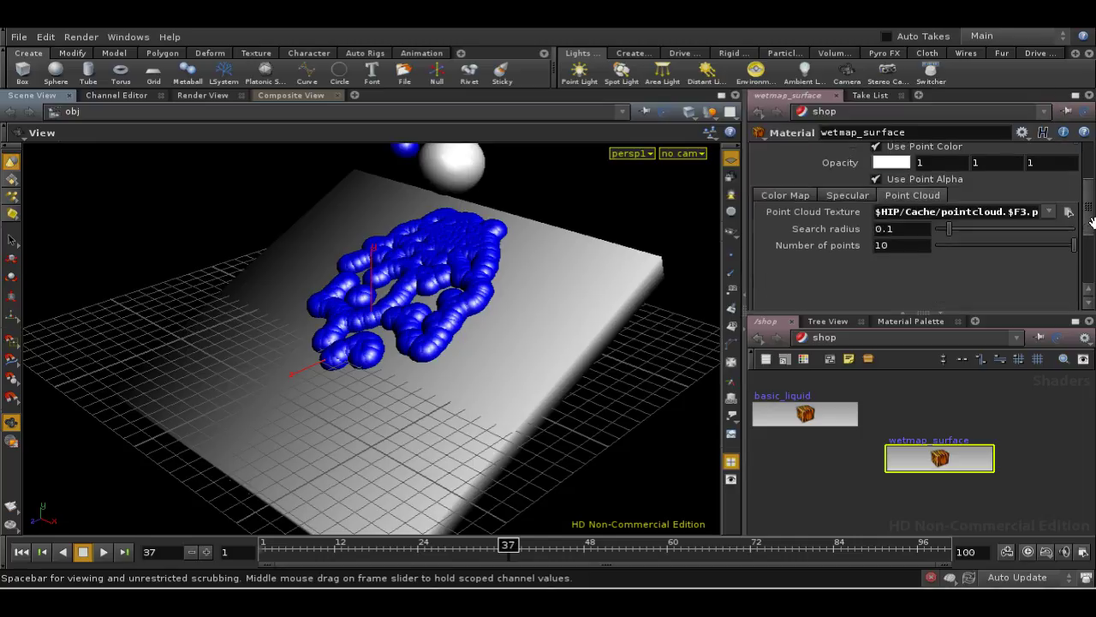
{"action": "left_click", "coordinate": [847, 193]}
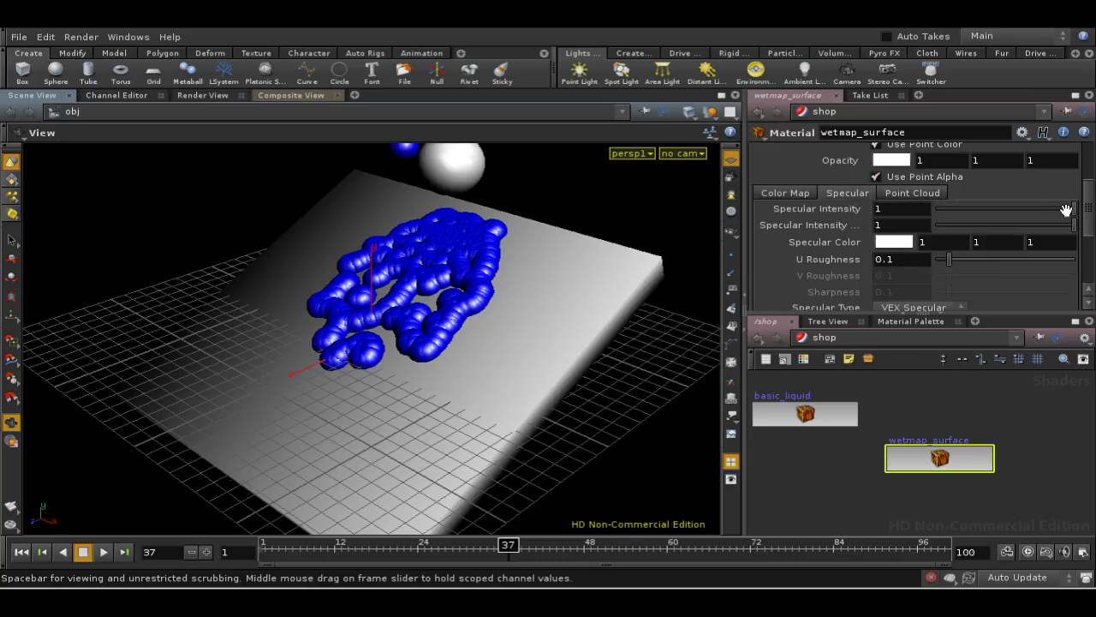
{"action": "left_click_drag", "start_coordinate": [1073, 208], "coordinate": [929, 209]}
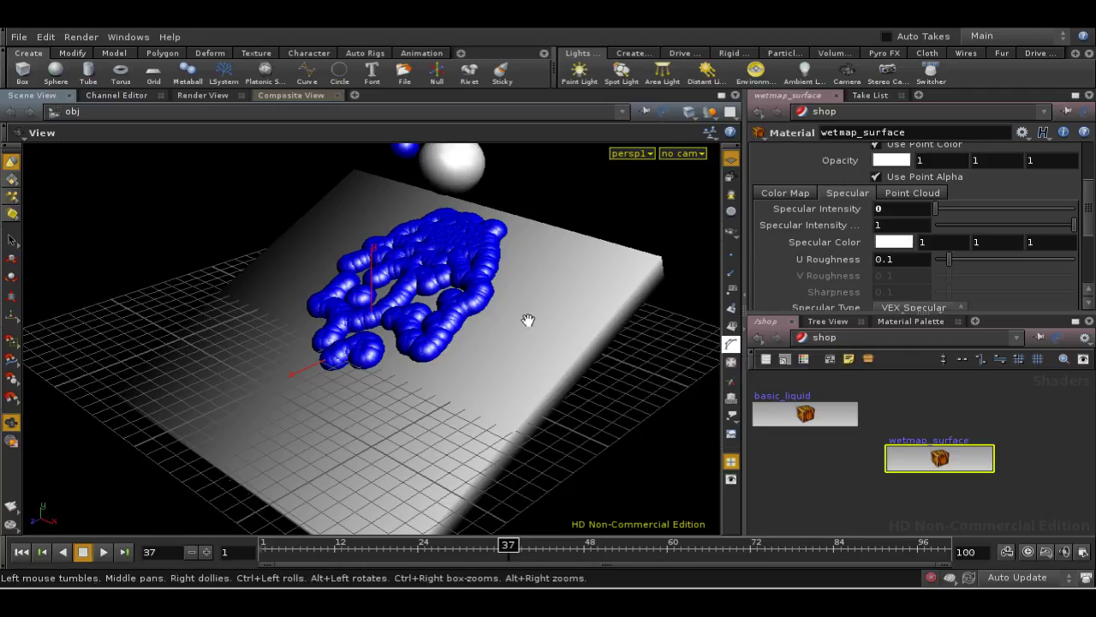
Add a camera to the scene with the Camera shelf tool.
{"action": "left_click", "coordinate": [847, 72]}
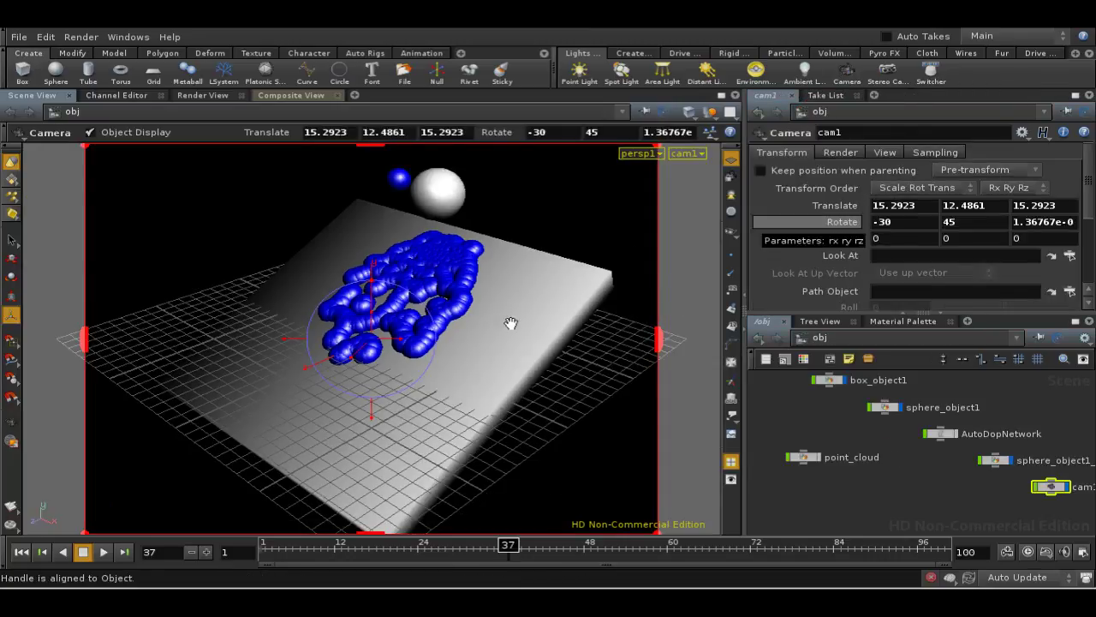
{"action": "key", "text": "Escape"}
{"action": "left_click_drag", "start_coordinate": [492, 334], "coordinate": [626, 337]}
Add a distant light and adjust its angle slightly.
{"action": "left_click", "coordinate": [704, 74]}
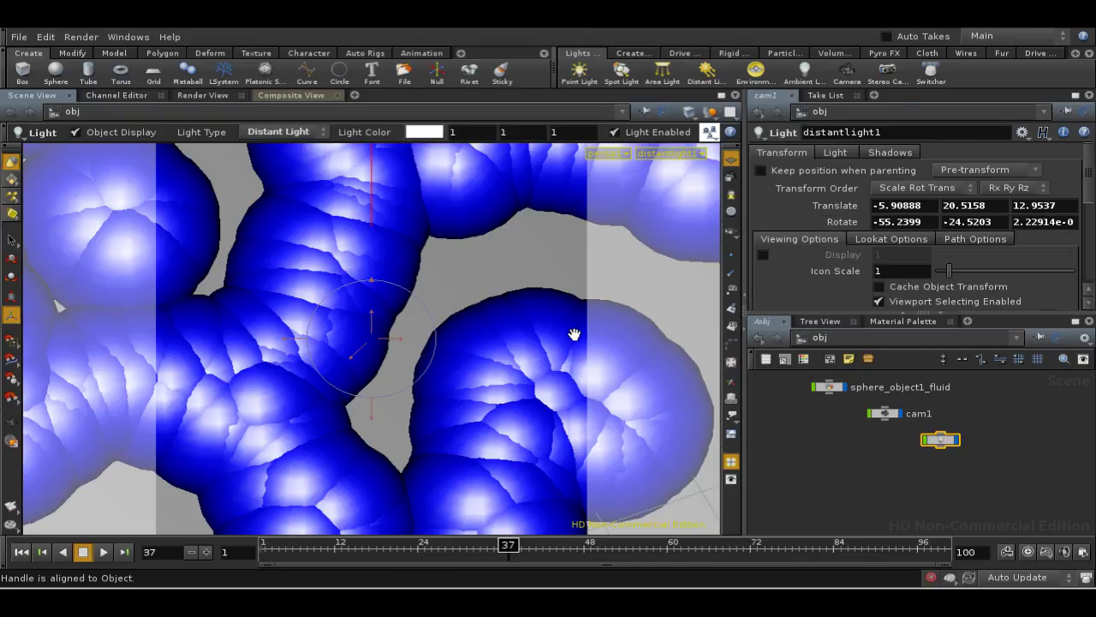
{"action": "key", "text": "Escape"}
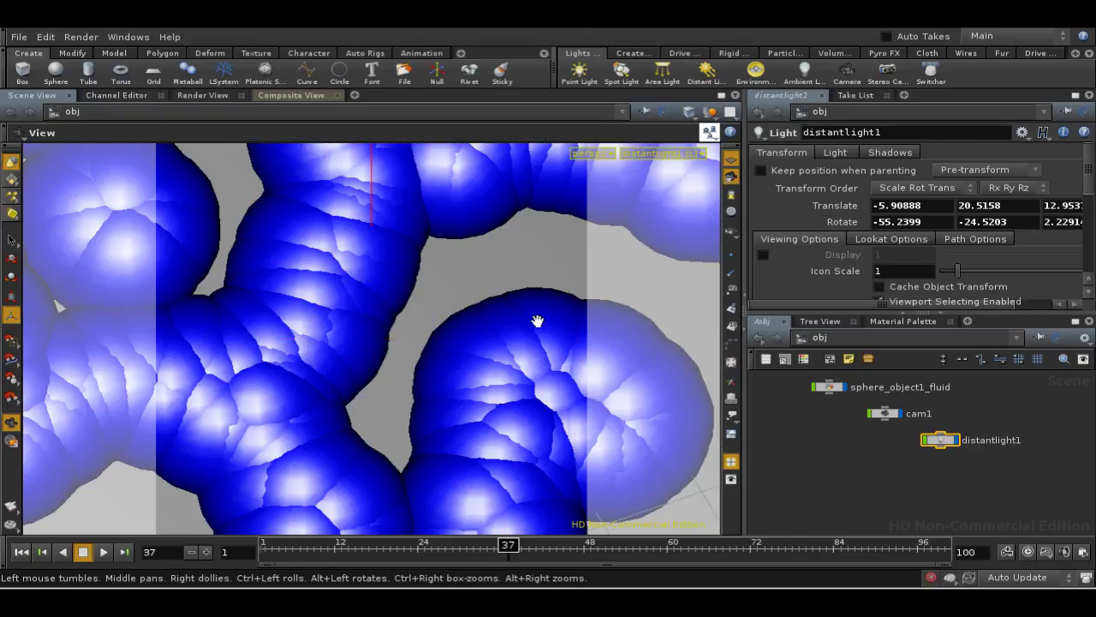
{"action": "scroll", "coordinate": [514, 359], "scroll_direction": "down", "scroll_amount": 10}
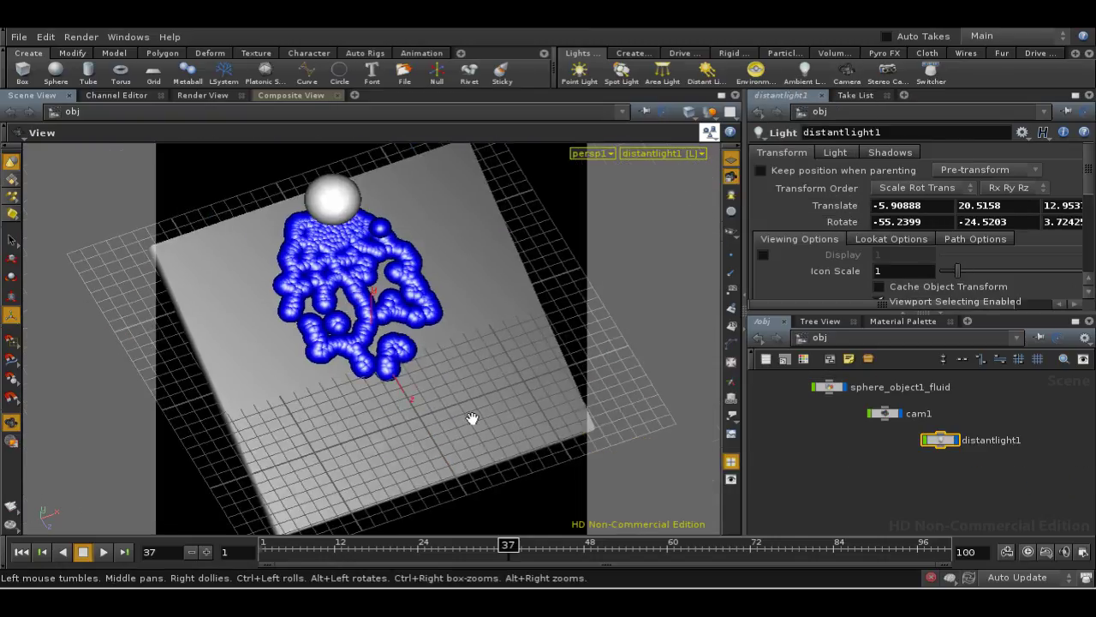
{"action": "left_click_drag", "start_coordinate": [472, 418], "coordinate": [471, 411], "text": "ctrl"}
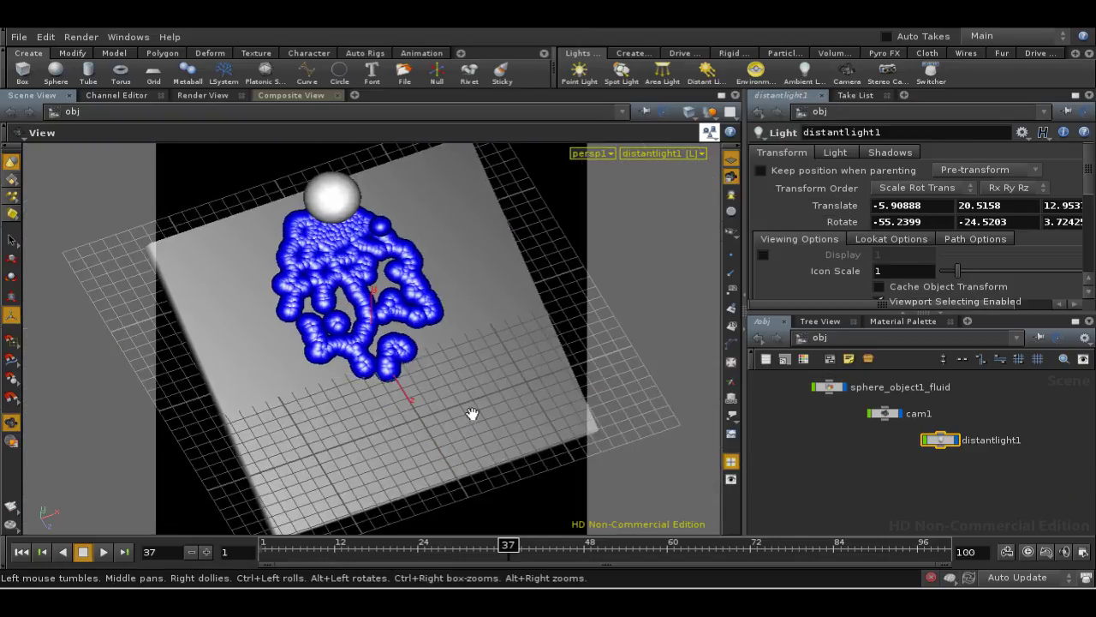
{"action": "key", "text": "Return"}
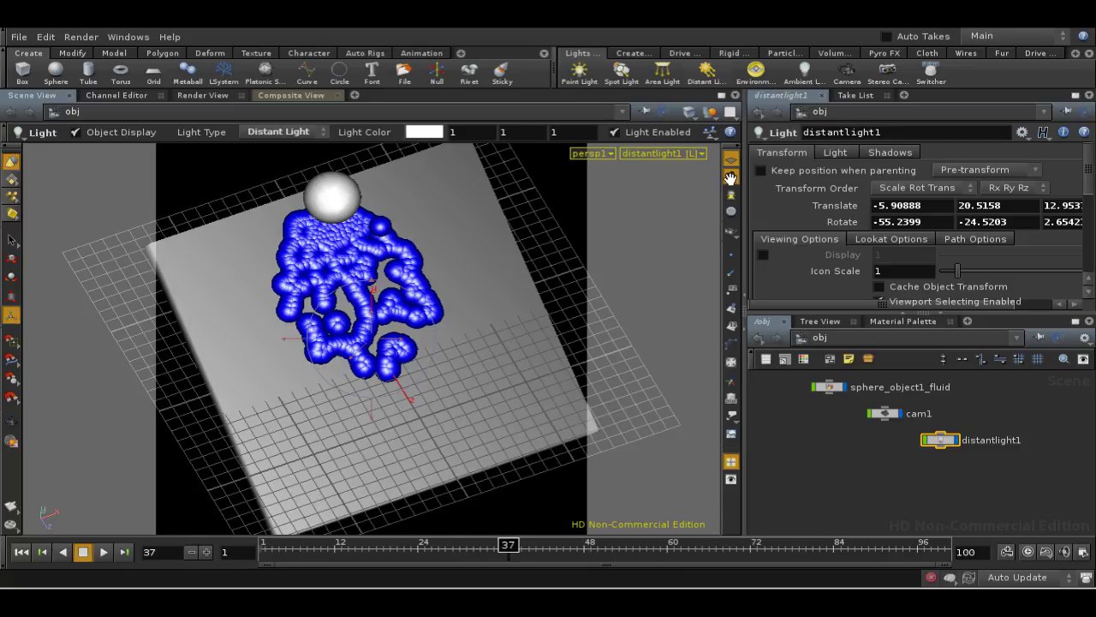
{"action": "left_click", "coordinate": [730, 177]}
Turn off sphere_object1's display flag to hide the white sphere.
{"action": "left_click", "coordinate": [345, 193]}
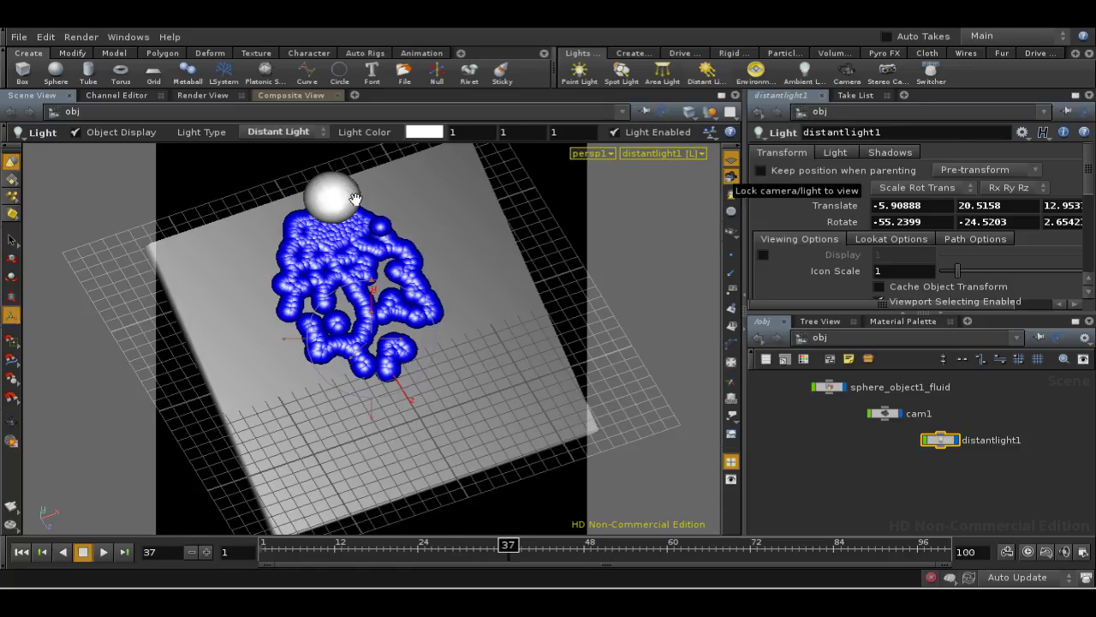
{"action": "key", "text": "Return"}
{"action": "left_click", "coordinate": [804, 360]}
{"action": "left_click", "coordinate": [788, 405]}
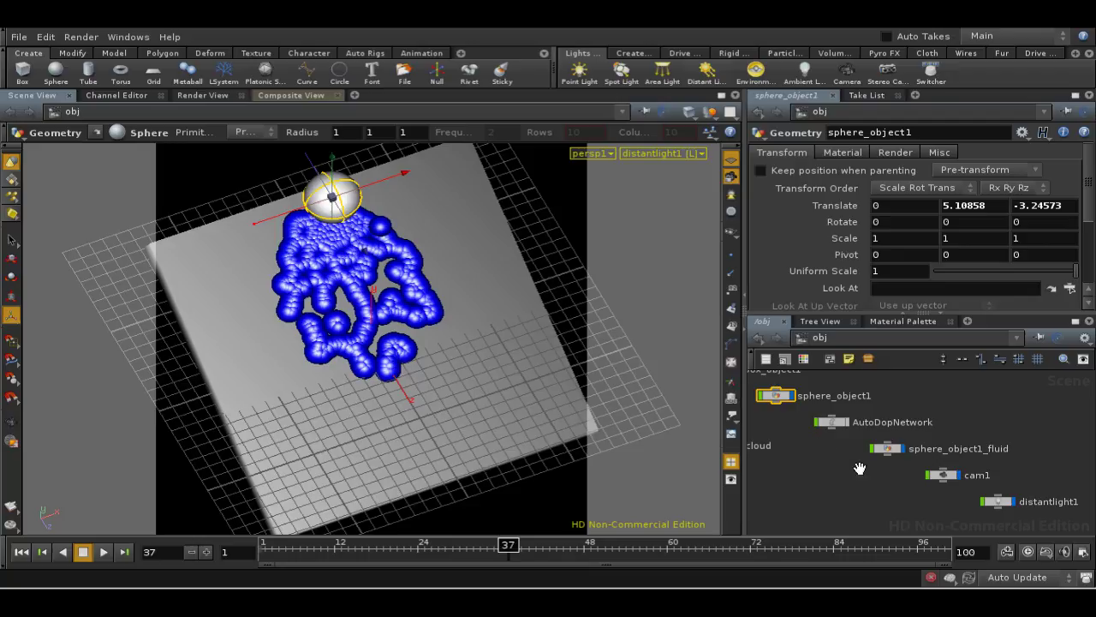
{"action": "middle_click_drag", "start_coordinate": [860, 468], "coordinate": [900, 482]}
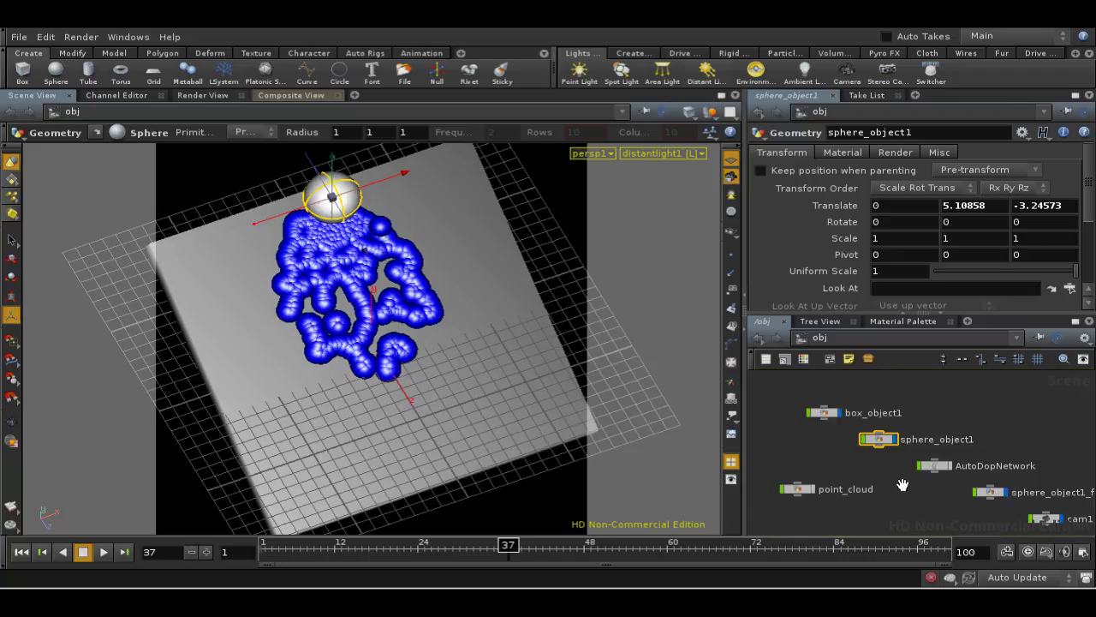
{"action": "left_click", "coordinate": [894, 439]}
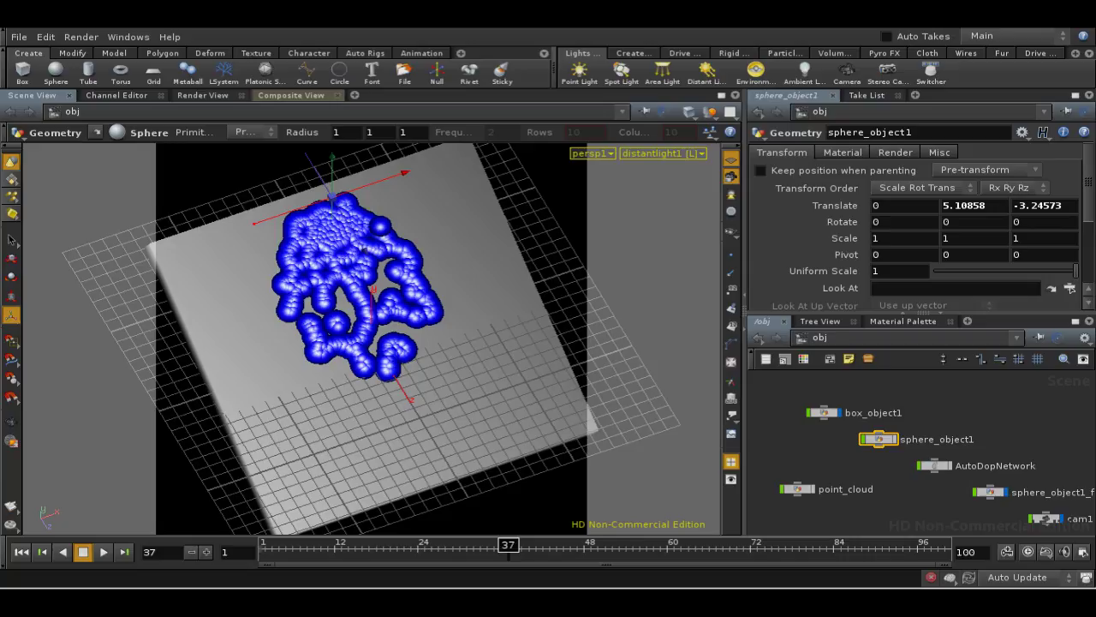
Create a mantra1 render node in the /out network.
{"action": "left_click", "coordinate": [844, 336]}
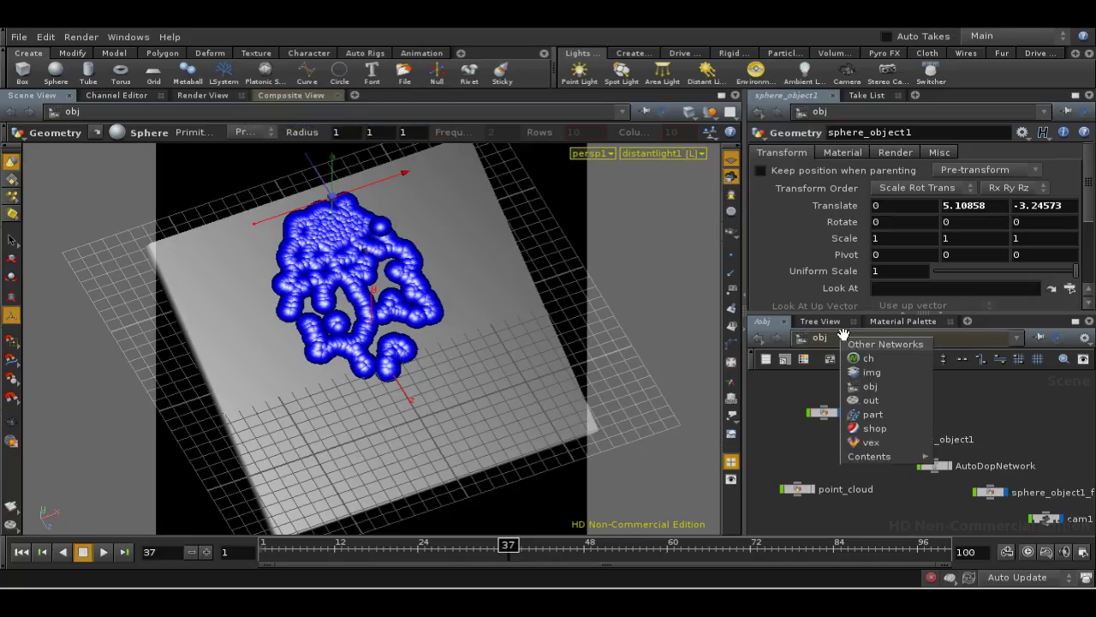
{"action": "left_click", "coordinate": [877, 427]}
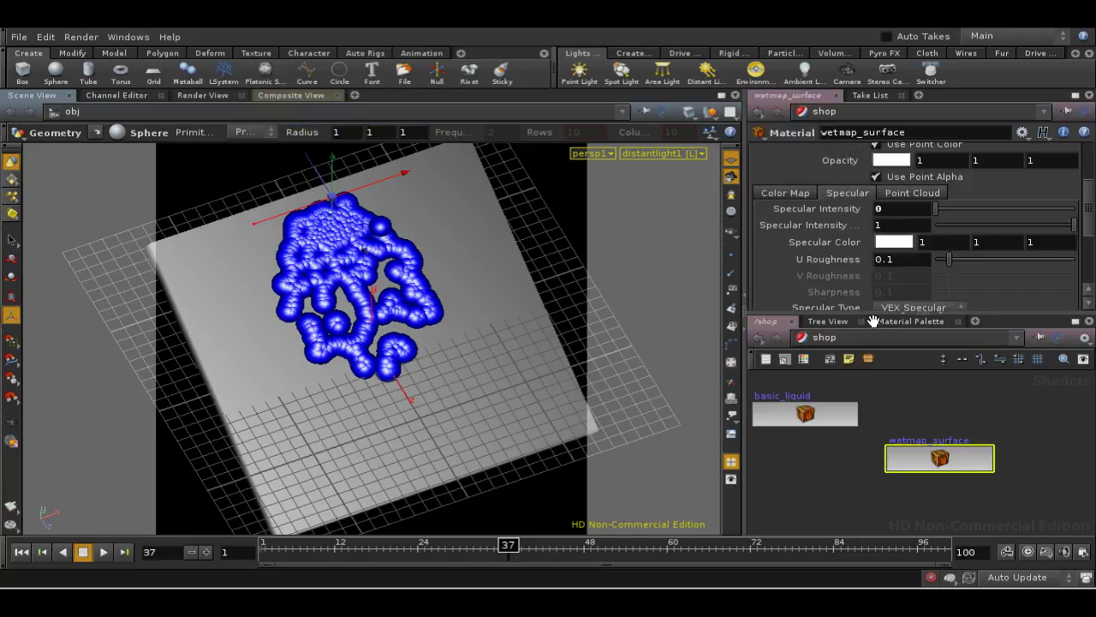
{"action": "left_click", "coordinate": [874, 336]}
{"action": "left_click", "coordinate": [885, 399]}
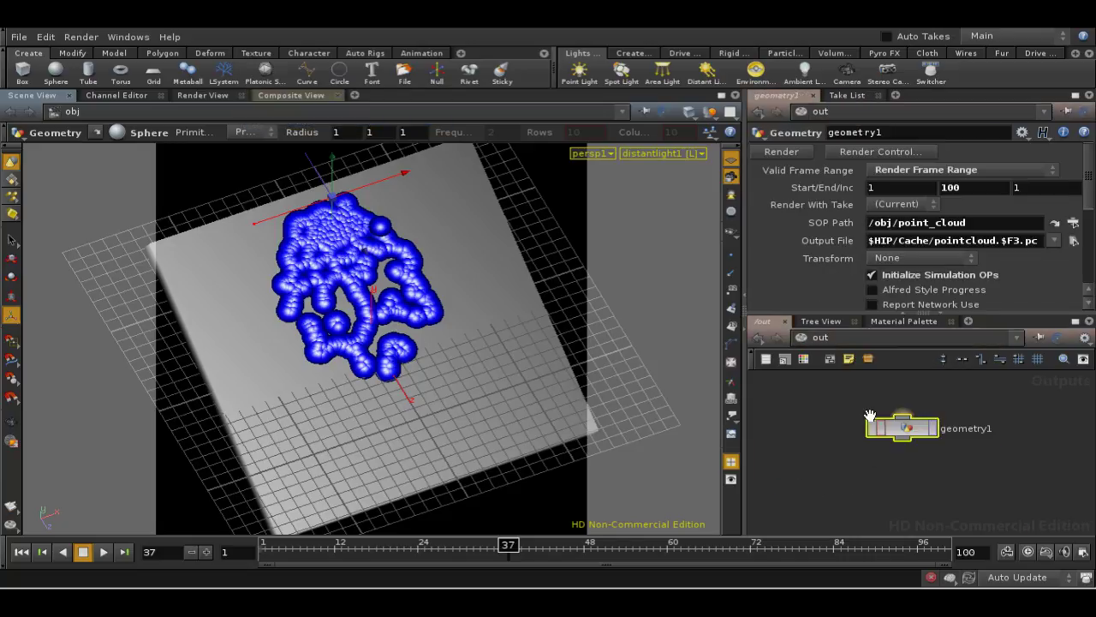
{"action": "key", "text": "Tab"}
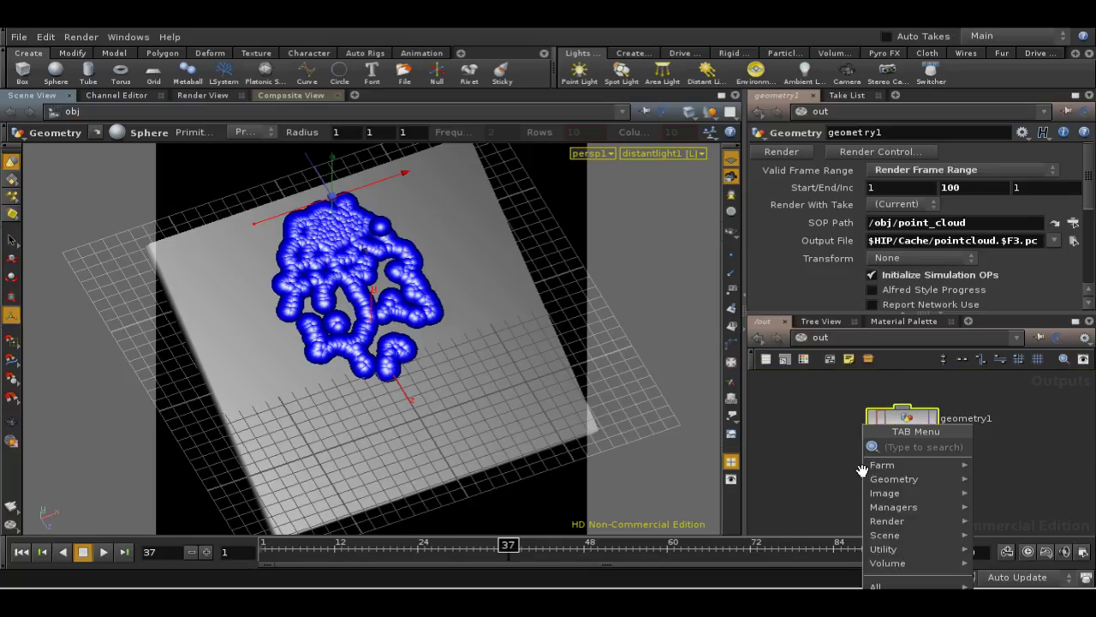
{"action": "type", "text": "Mantra"}
{"action": "left_click", "coordinate": [1035, 447]}
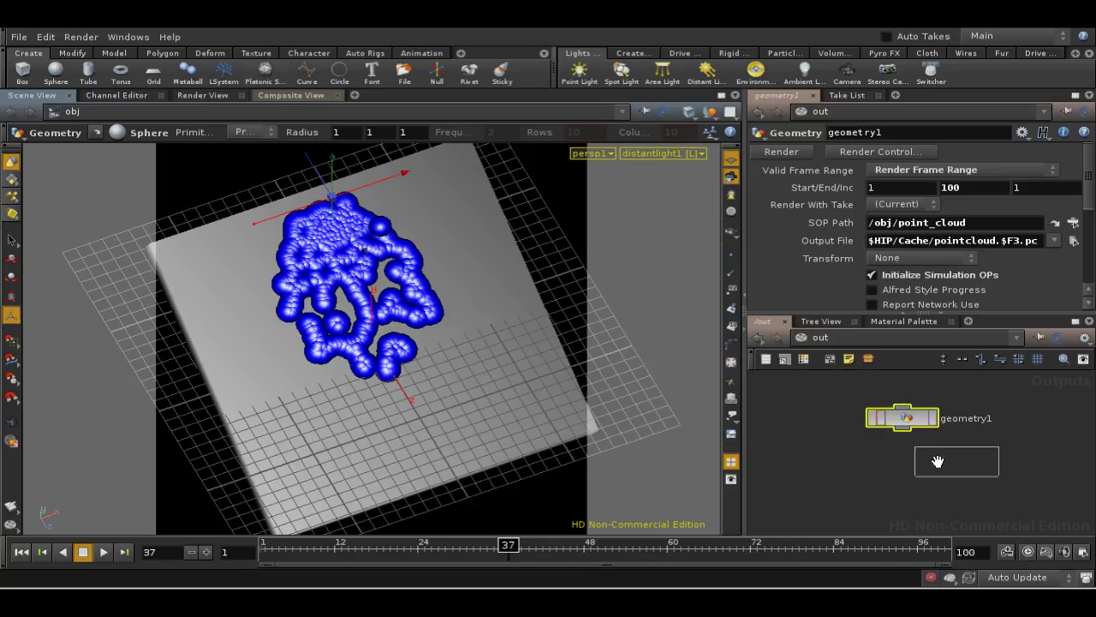
{"action": "left_click", "coordinate": [921, 473]}
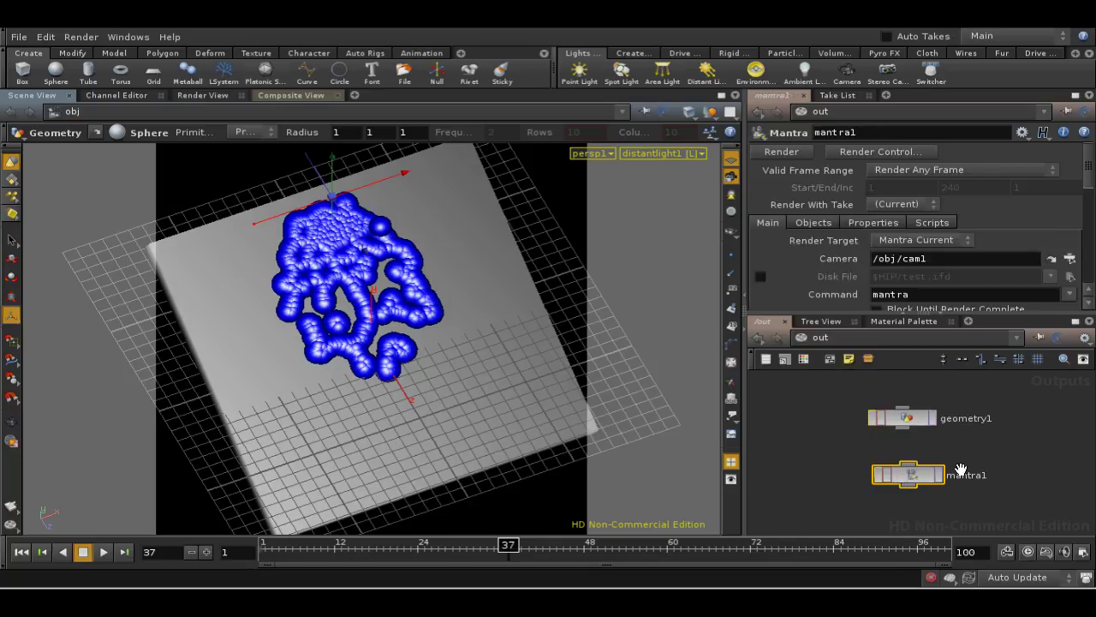
Render the scene from mantra1's Render dialog.
{"action": "left_click", "coordinate": [940, 471]}
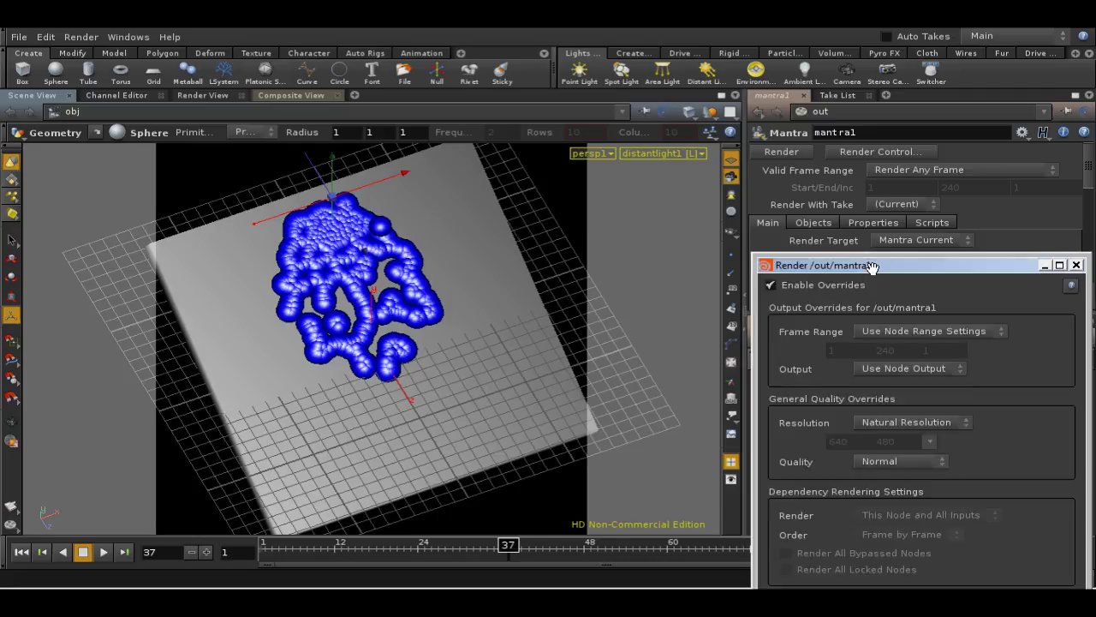
{"action": "left_click_drag", "start_coordinate": [868, 264], "coordinate": [738, 151]}
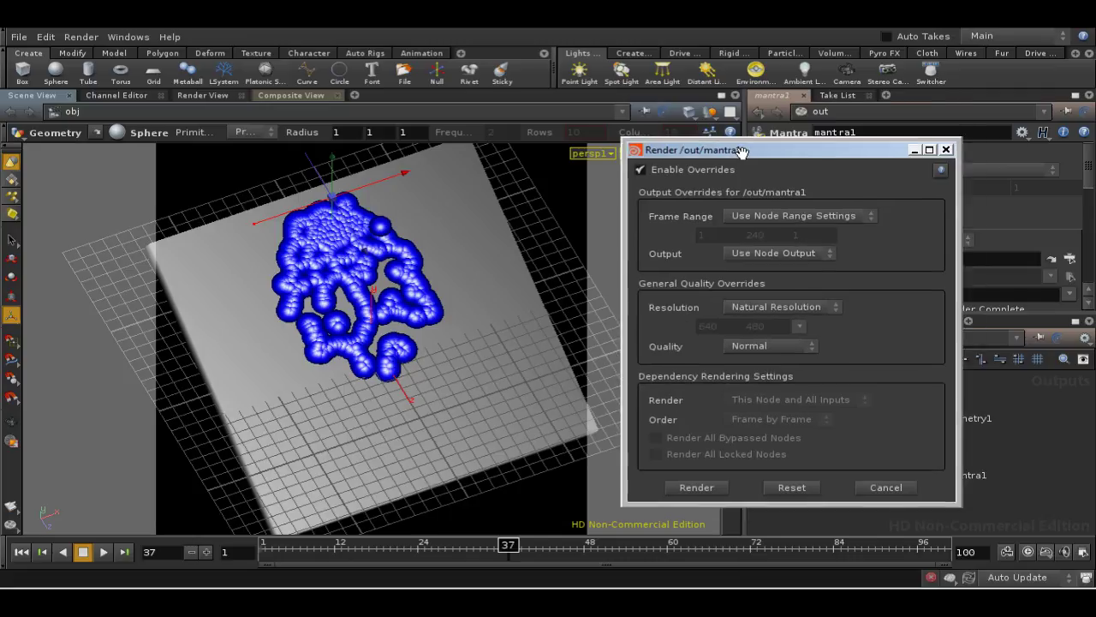
{"action": "left_click", "coordinate": [712, 486]}
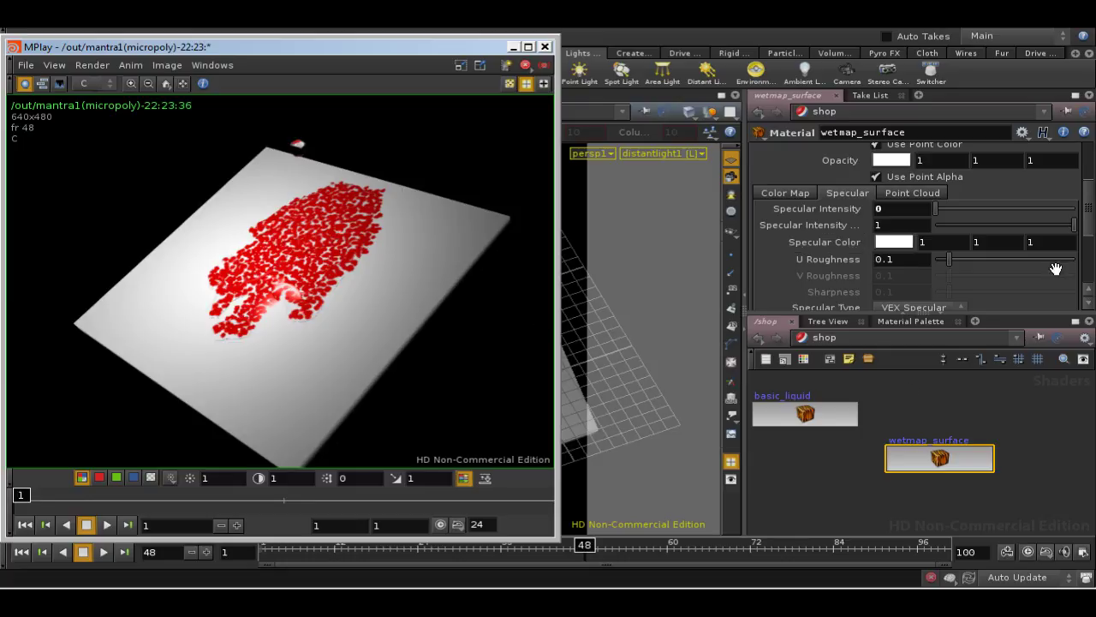
Enter 0.2 as the Search radius on wetmap_surface's Point Cloud tab.
{"action": "scroll", "coordinate": [1085, 219], "scroll_direction": "down", "scroll_amount": 2}
{"action": "scroll", "coordinate": [1040, 220], "scroll_direction": "up", "scroll_amount": 4}
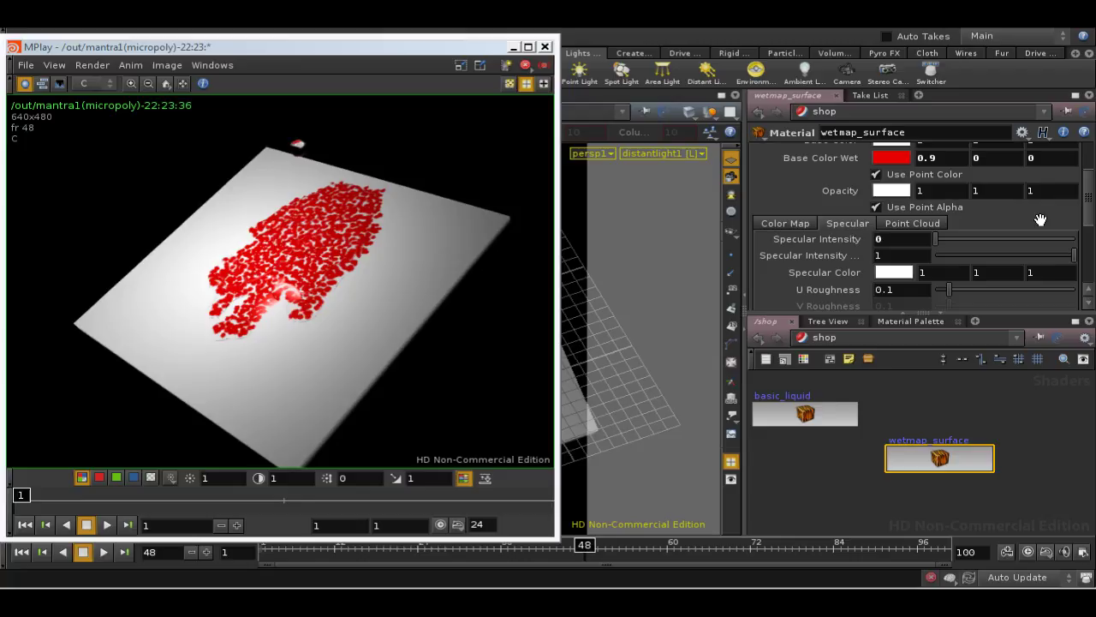
{"action": "left_click", "coordinate": [923, 225]}
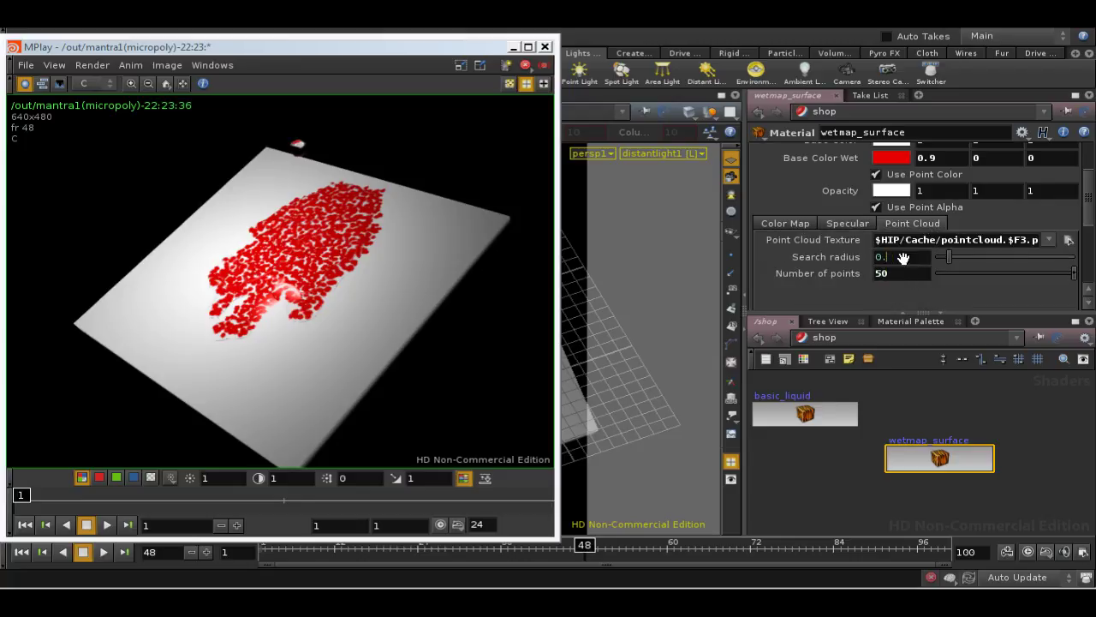
{"action": "type", "text": "2"}
{"action": "key", "text": "Return"}
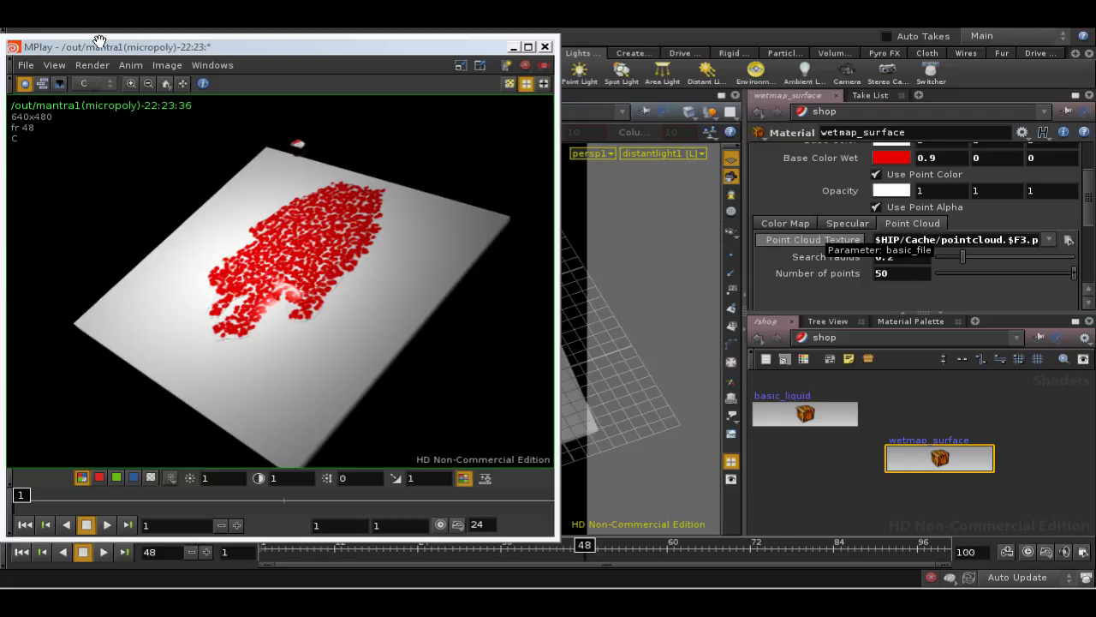
{"action": "left_click_drag", "start_coordinate": [96, 46], "coordinate": [113, 66]}
{"action": "left_click", "coordinate": [66, 37]}
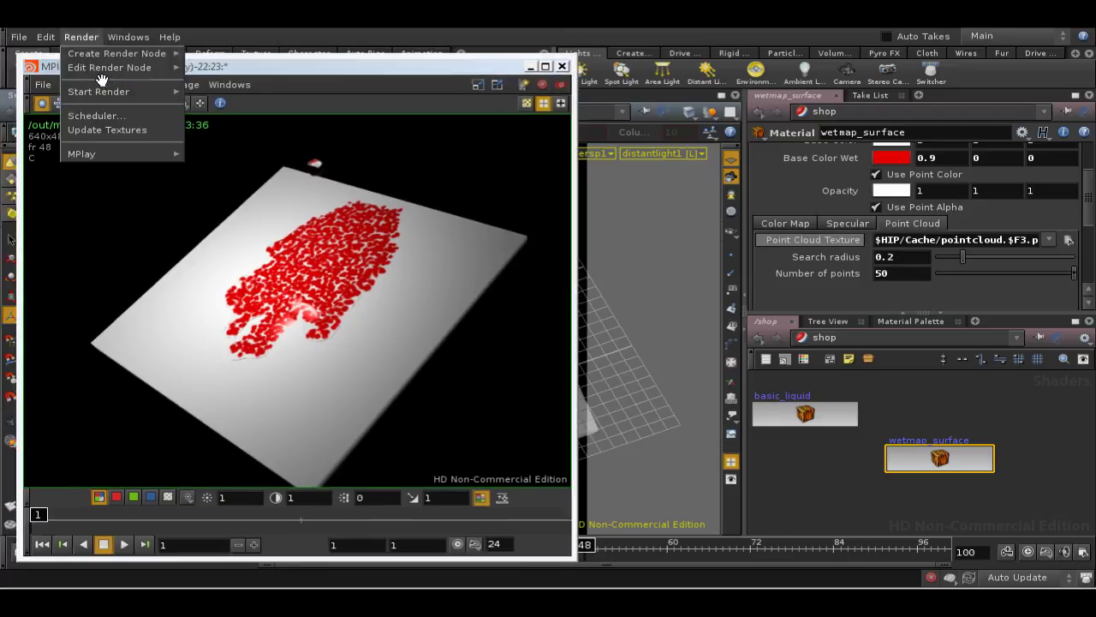
Re-render the frame via Render > Start Render > mantra1, then close MPlay.
{"action": "mouse_move", "coordinate": [91, 89]}
{"action": "left_click", "coordinate": [238, 104]}
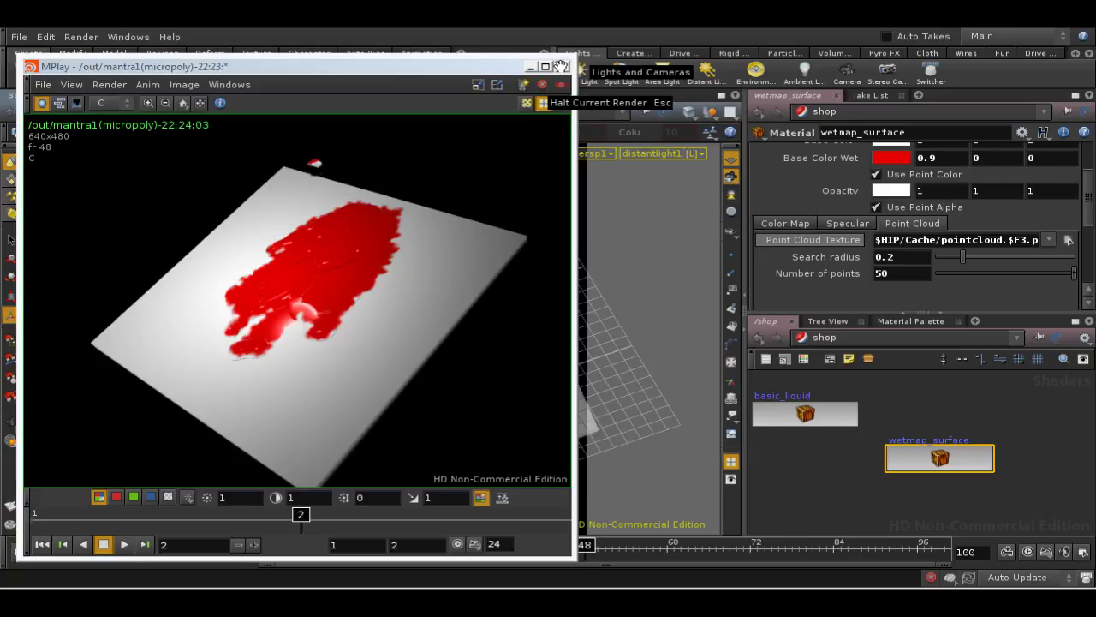
{"action": "left_click", "coordinate": [561, 66]}
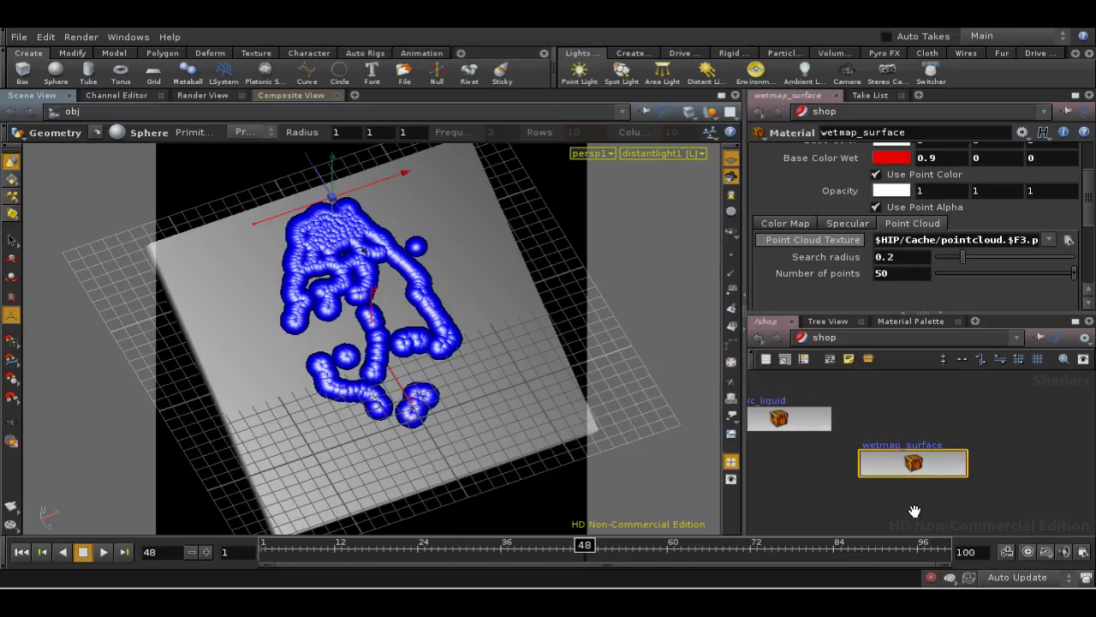
Paste a copy of mantra1 as mantra2 in the /out network.
{"action": "left_click", "coordinate": [908, 341]}
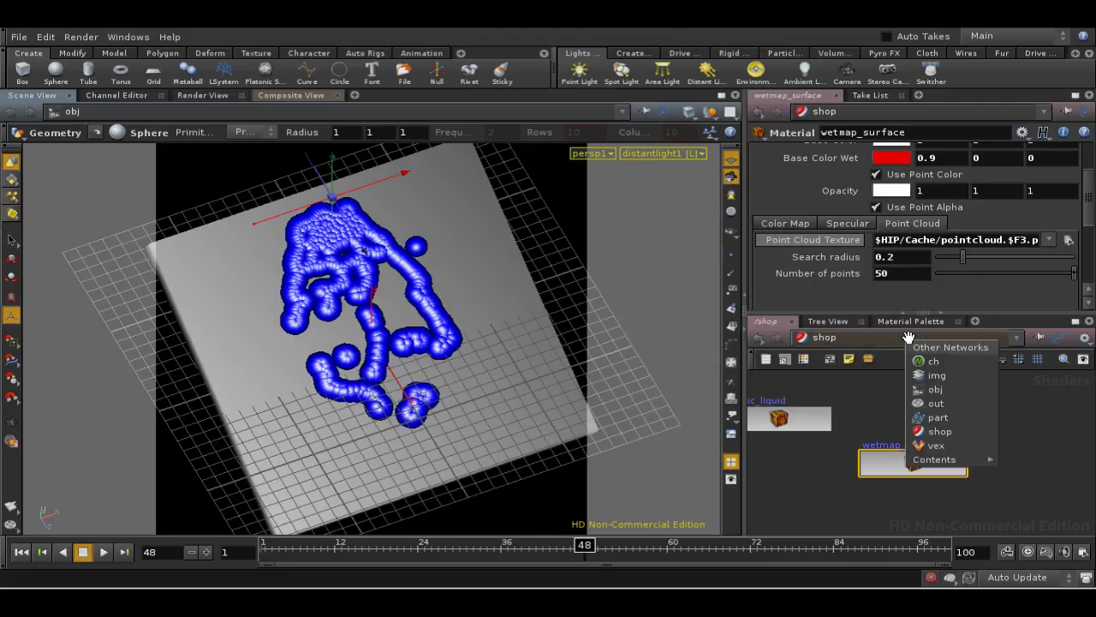
{"action": "left_click", "coordinate": [932, 404]}
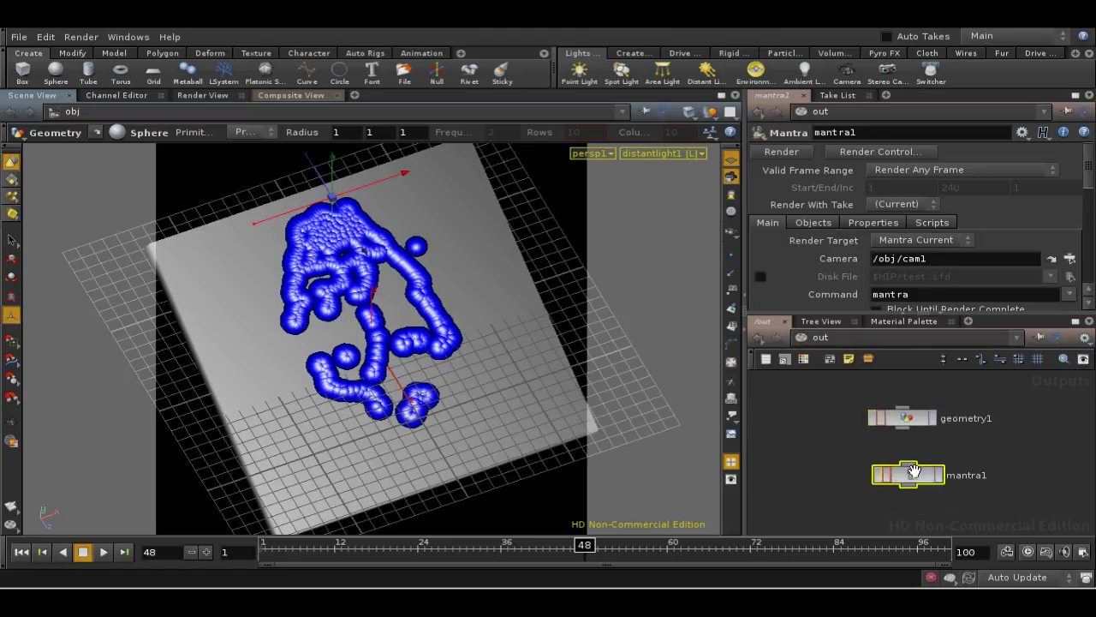
{"action": "key", "text": "ctrl+v"}
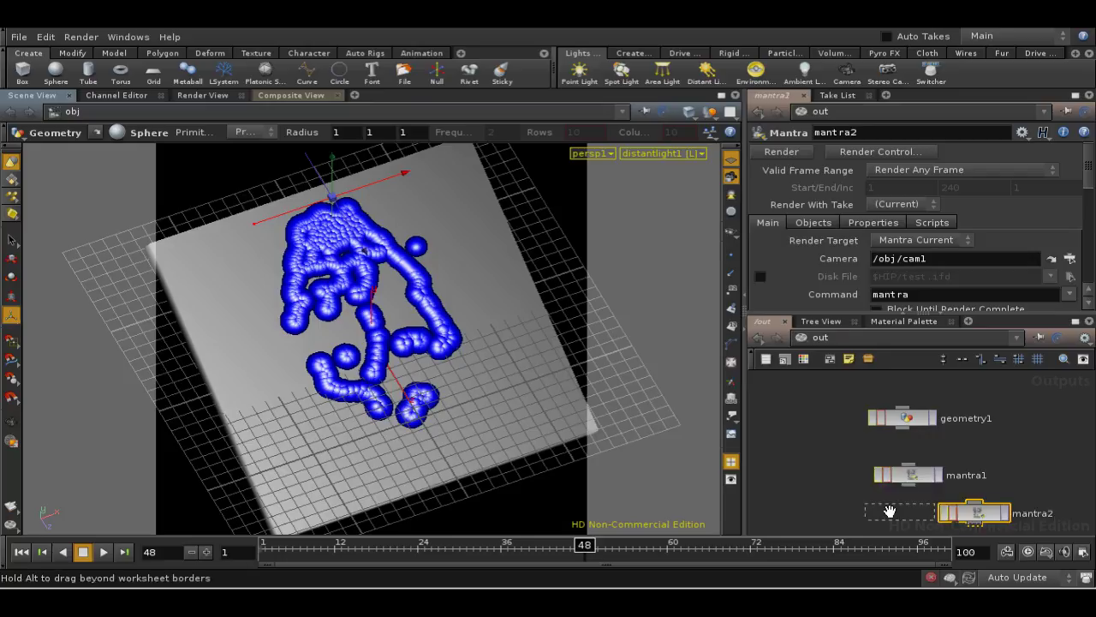
{"action": "left_click_drag", "start_coordinate": [968, 511], "coordinate": [899, 512]}
Set mantra2's Valid Frame Range to Render Frame Range, entering end frame 100.
{"action": "left_click", "coordinate": [985, 171]}
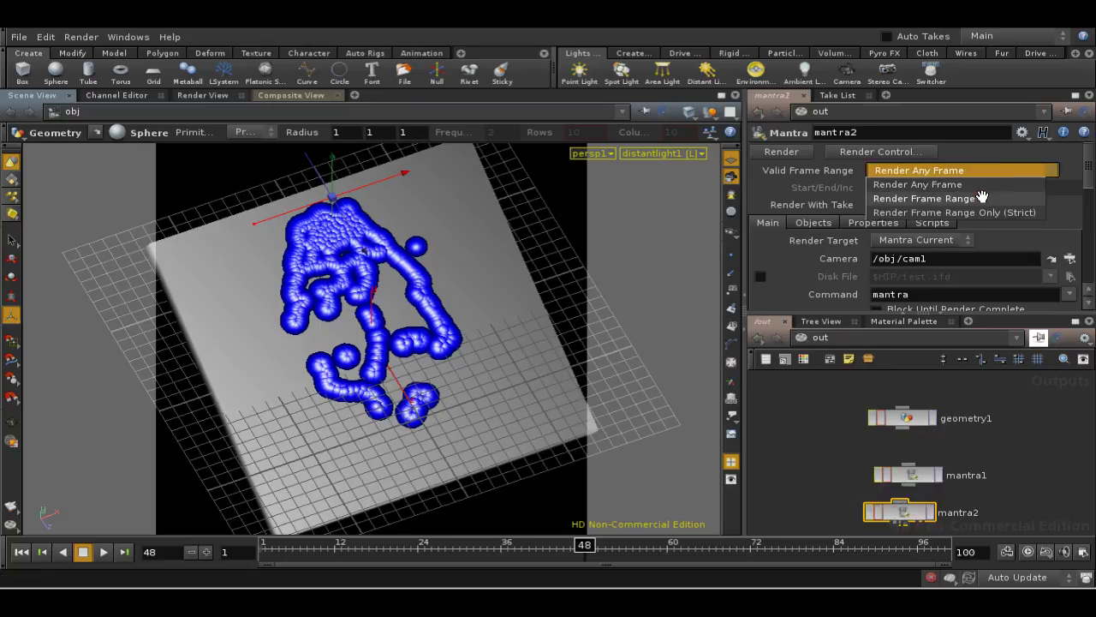
{"action": "left_click", "coordinate": [982, 197]}
{"action": "double_click", "coordinate": [982, 185]}
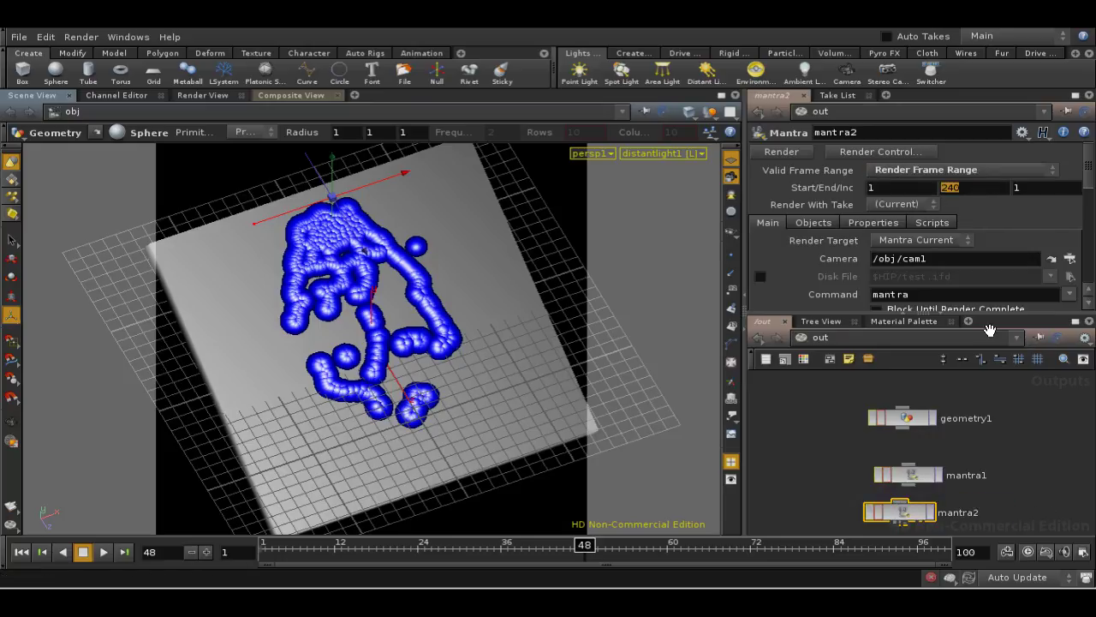
{"action": "type", "text": "100"}
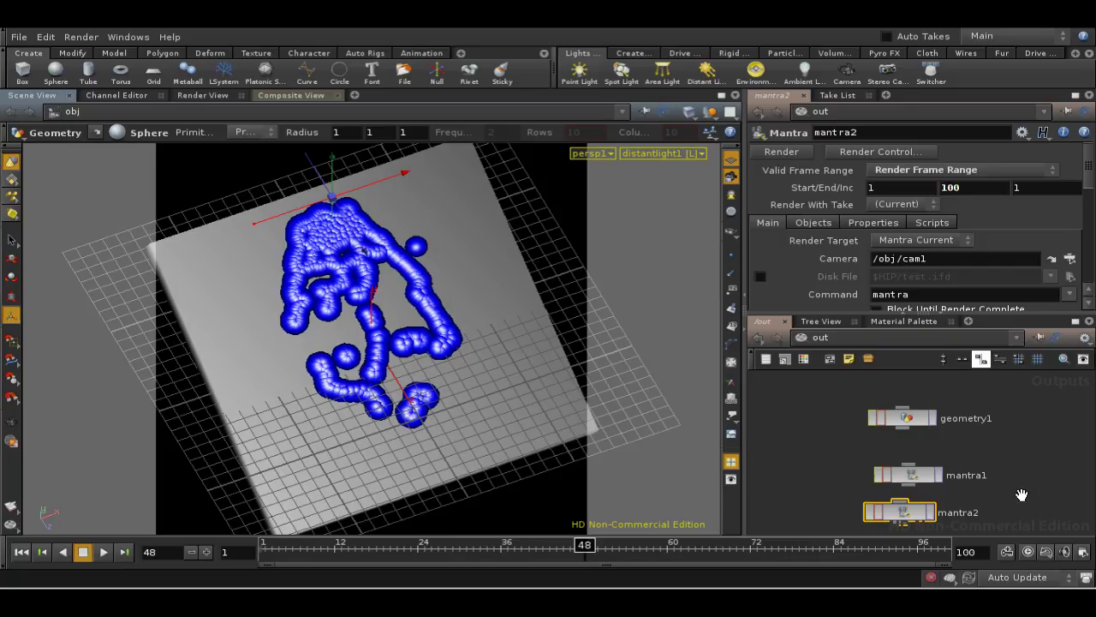
{"action": "middle_click_drag", "start_coordinate": [1000, 457], "coordinate": [997, 421]}
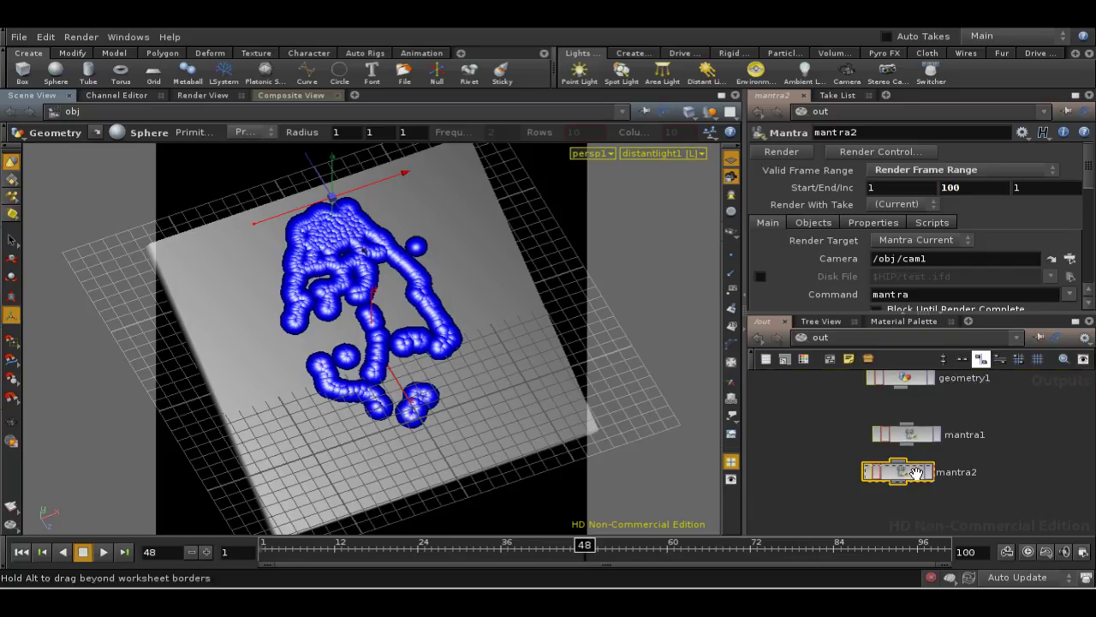
{"action": "left_click_drag", "start_coordinate": [916, 472], "coordinate": [922, 487]}
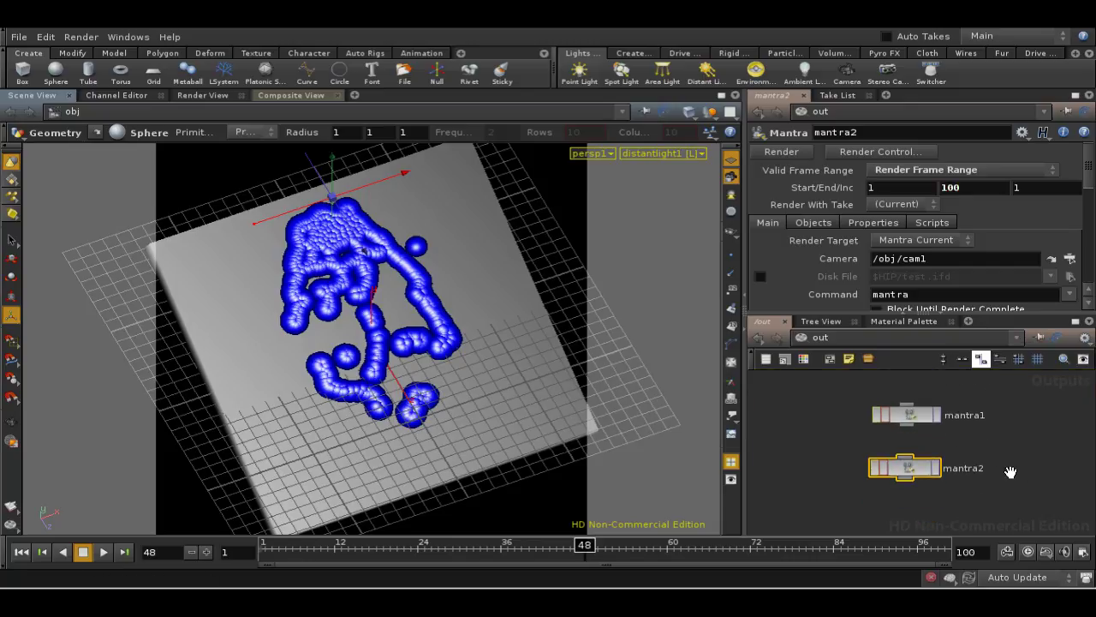
{"action": "middle_click_drag", "start_coordinate": [930, 506], "coordinate": [930, 501]}
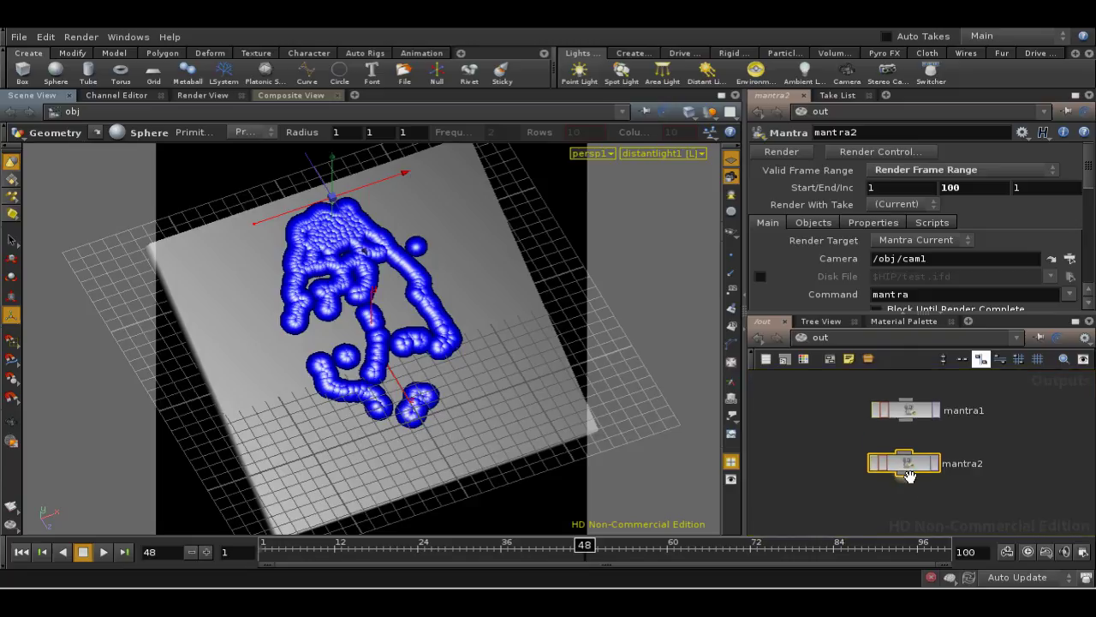
Set the scene frame rate to 10 FPS in Global Animation Options.
{"action": "left_click", "coordinate": [1083, 552]}
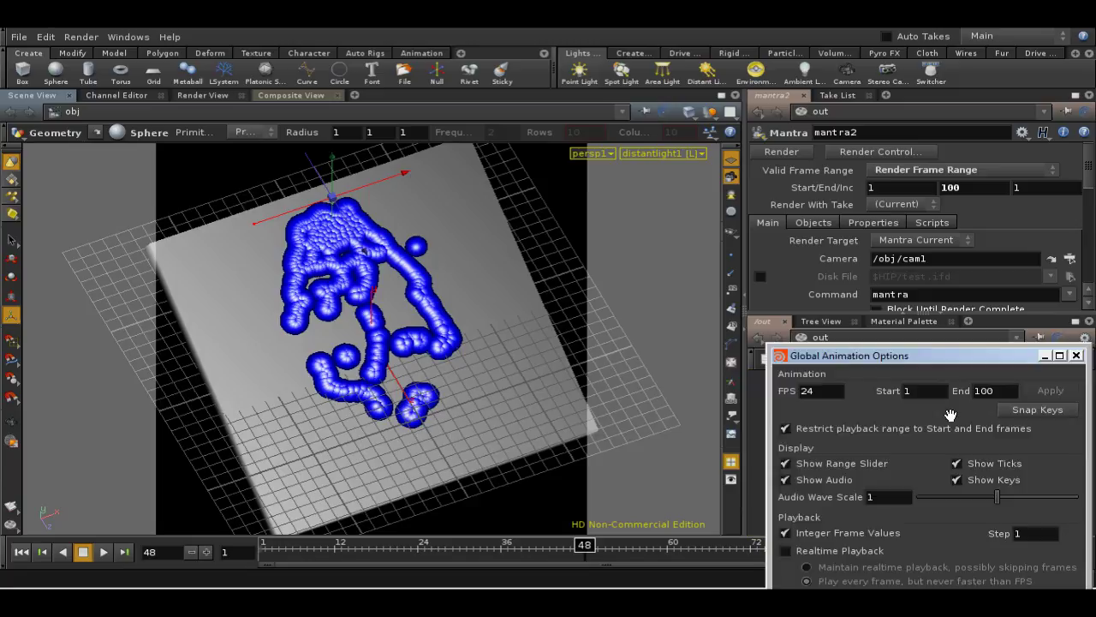
{"action": "left_click_drag", "start_coordinate": [891, 355], "coordinate": [793, 271]}
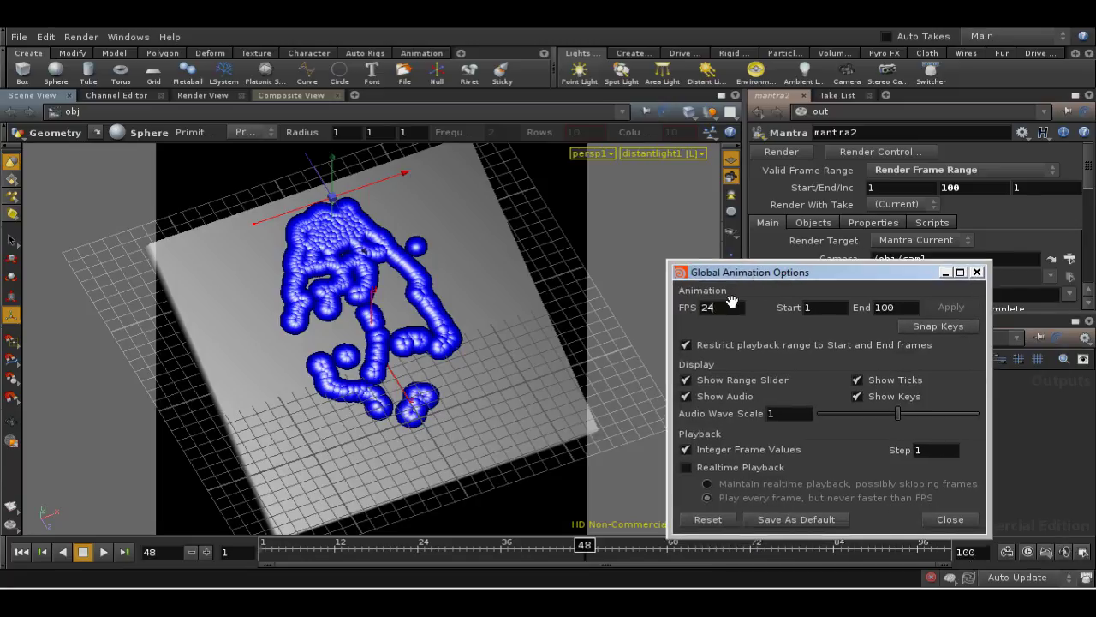
{"action": "left_click", "coordinate": [732, 304]}
{"action": "left_click", "coordinate": [940, 518]}
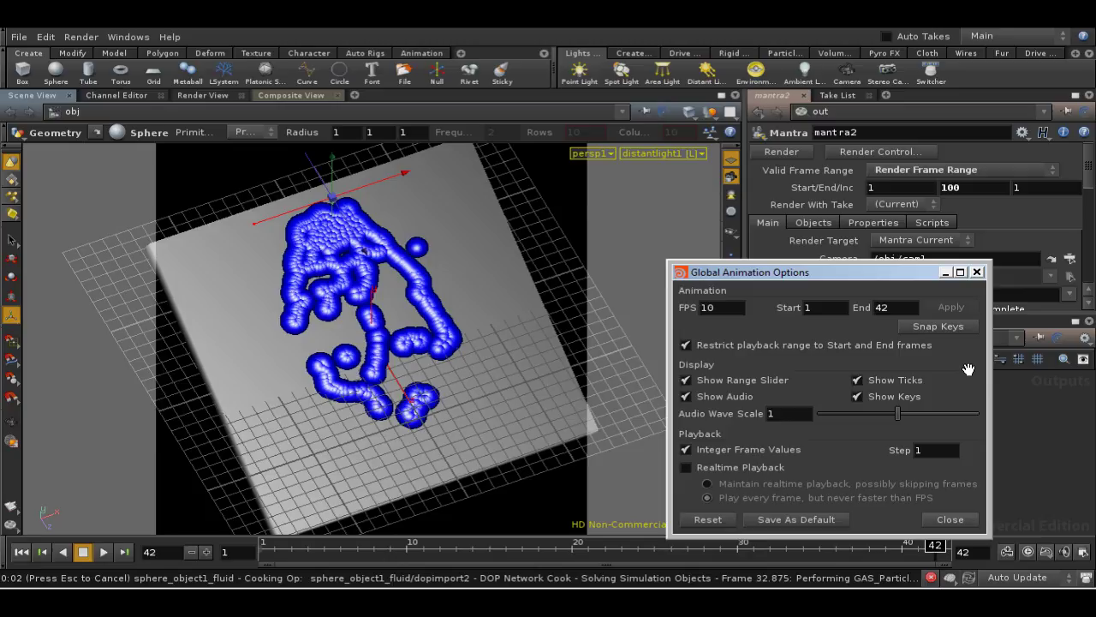
{"action": "left_click", "coordinate": [976, 271]}
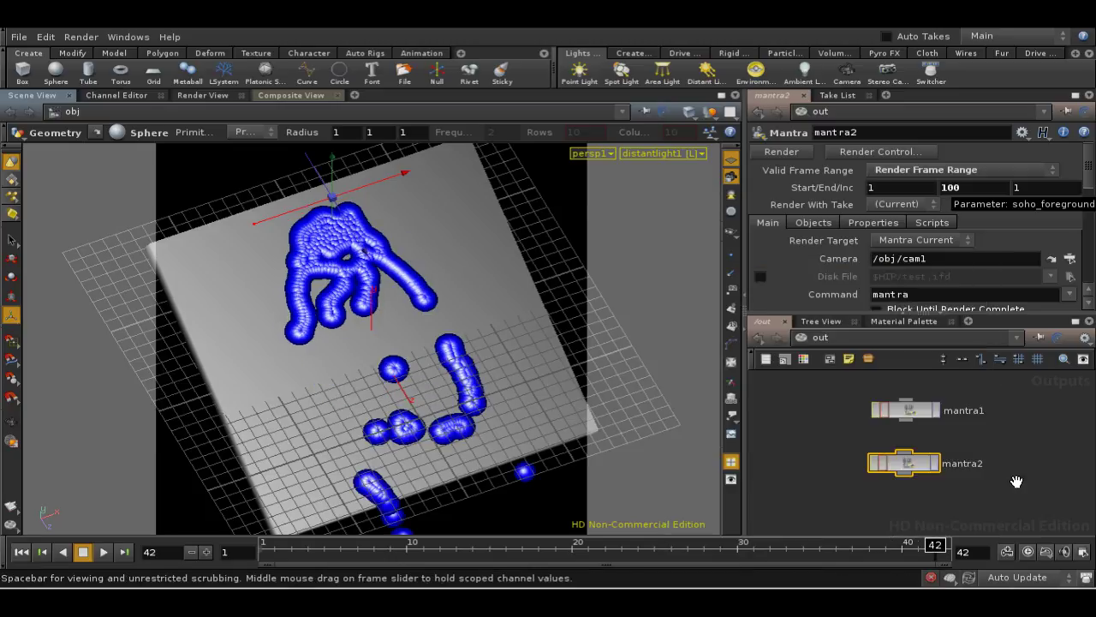
Change the global timeline end frame from 42 to 50.
{"action": "left_click_drag", "start_coordinate": [974, 188], "coordinate": [841, 209]}
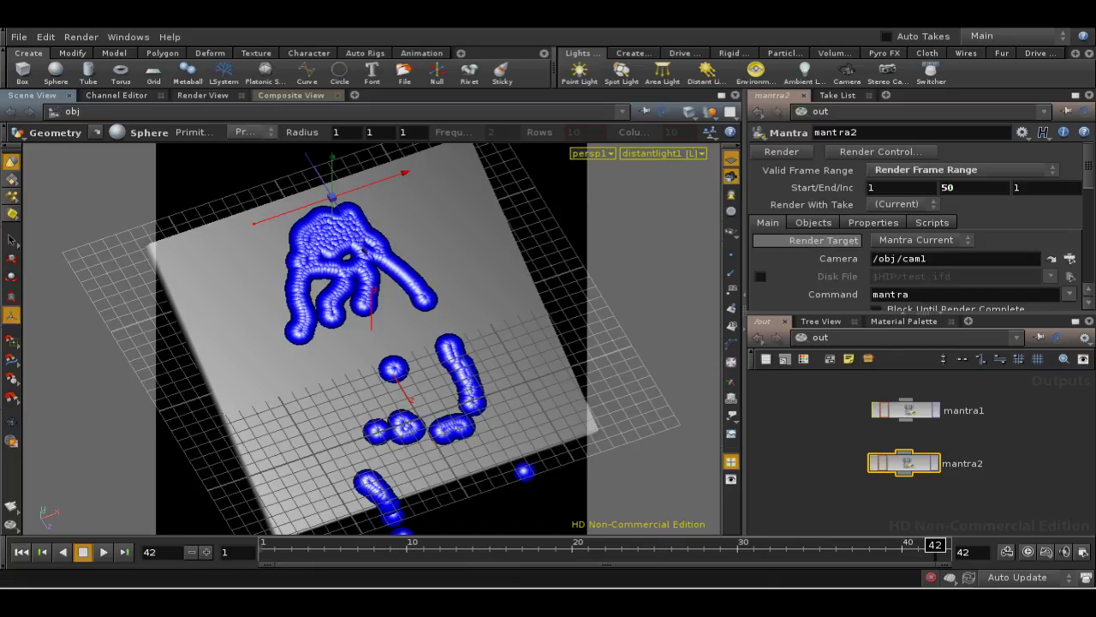
{"action": "left_click", "coordinate": [1082, 552]}
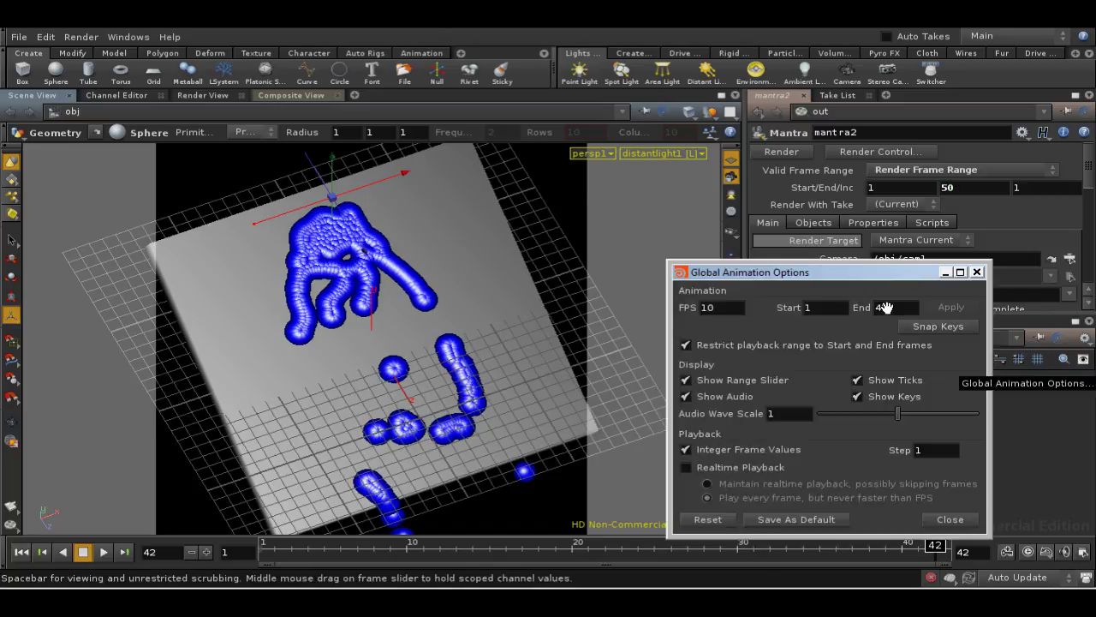
{"action": "double_click", "coordinate": [875, 308]}
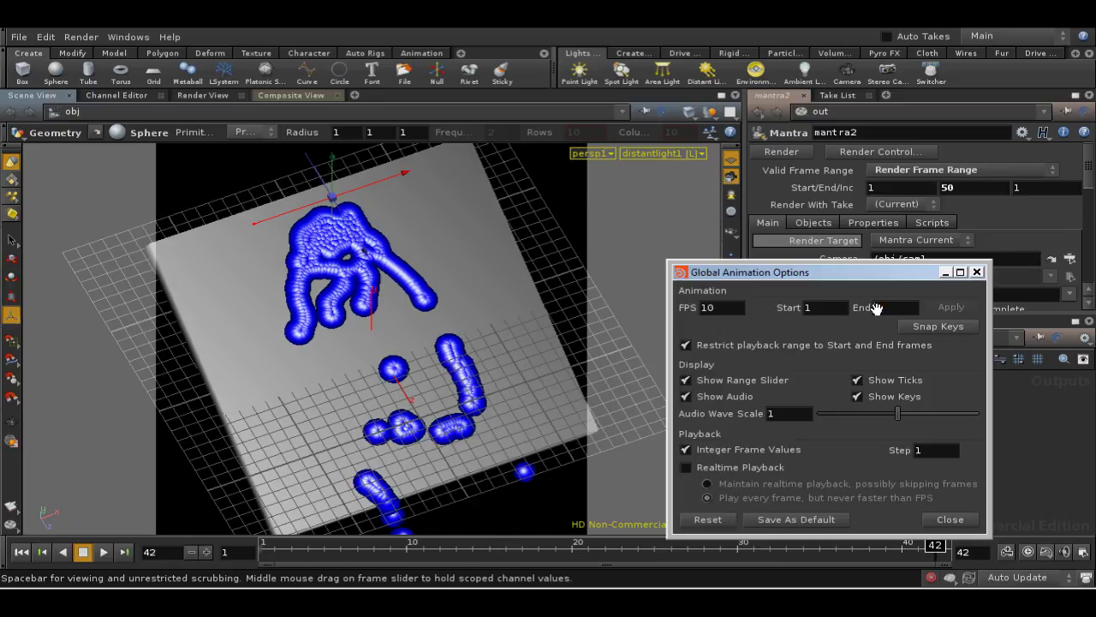
{"action": "type", "text": "50"}
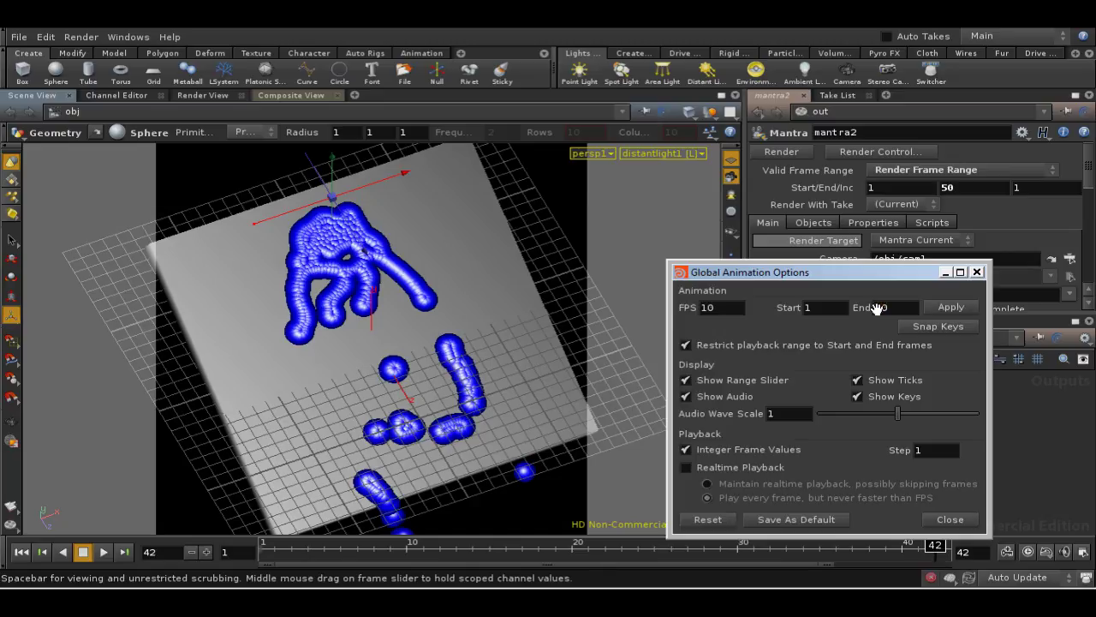
{"action": "left_click", "coordinate": [947, 306]}
Rewind to frame 1, play the sim, then render frames 1–50 with mantra2.
{"action": "left_click", "coordinate": [982, 340]}
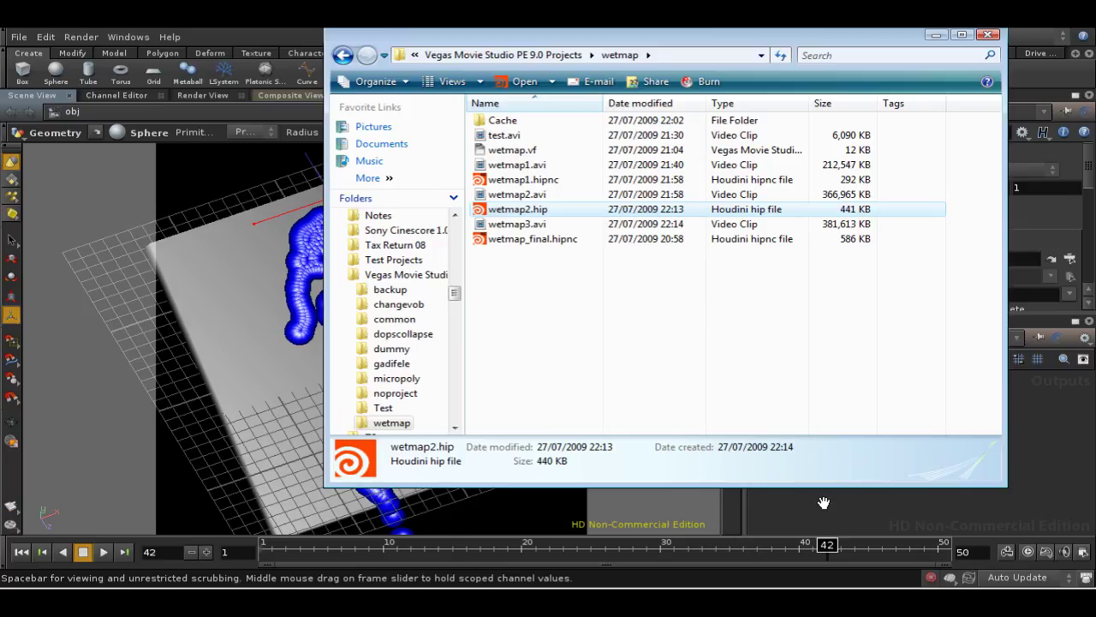
{"action": "left_click", "coordinate": [823, 499]}
{"action": "left_click", "coordinate": [22, 551]}
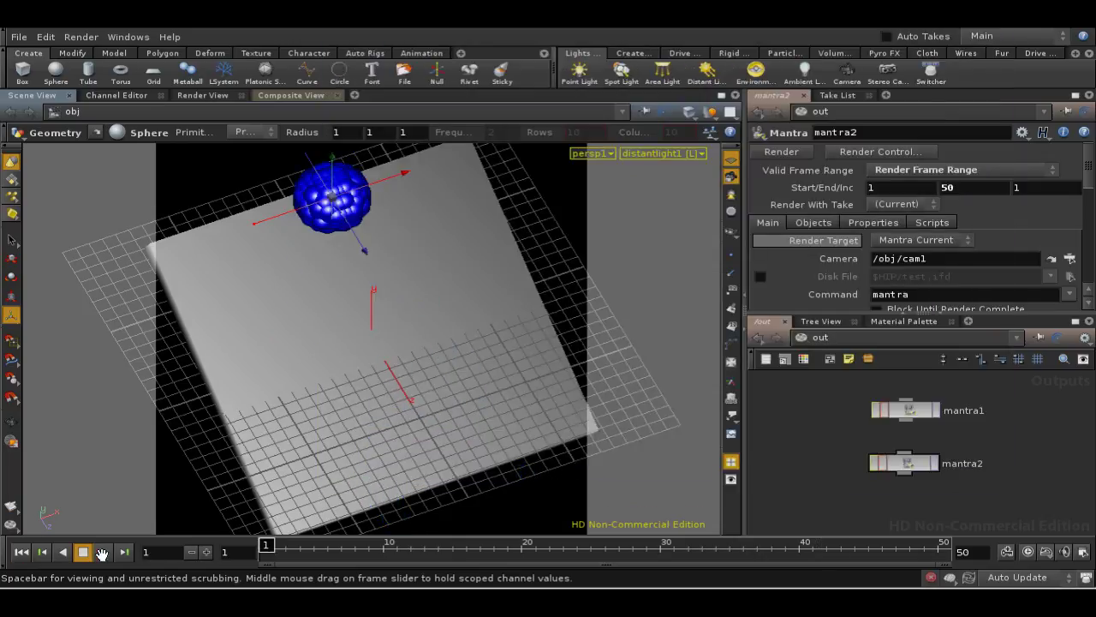
{"action": "left_click", "coordinate": [103, 551]}
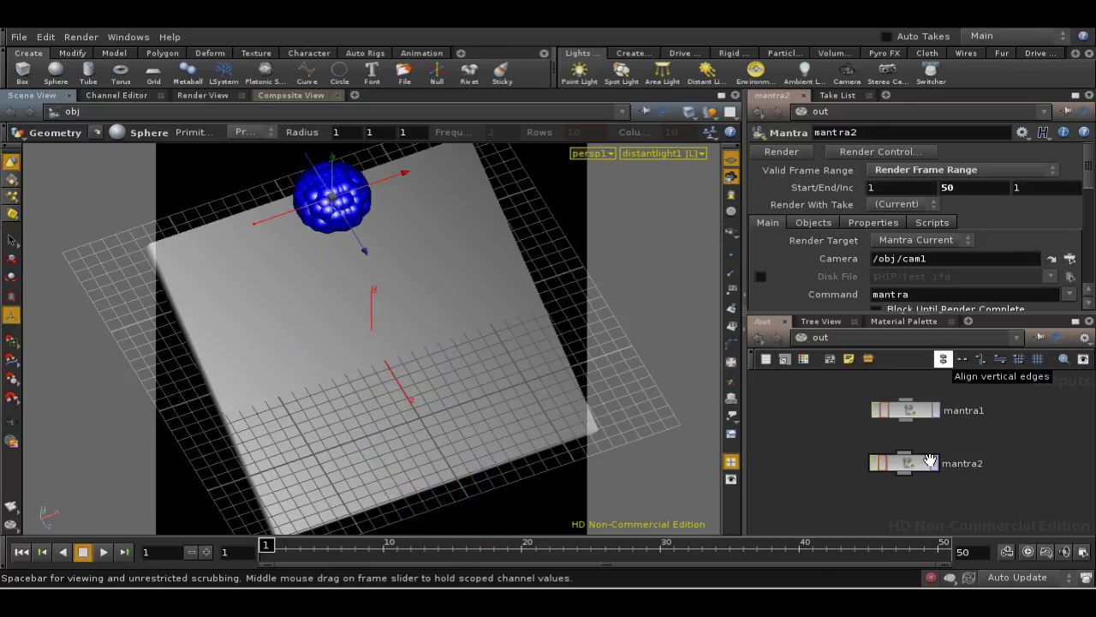
{"action": "left_click", "coordinate": [934, 462]}
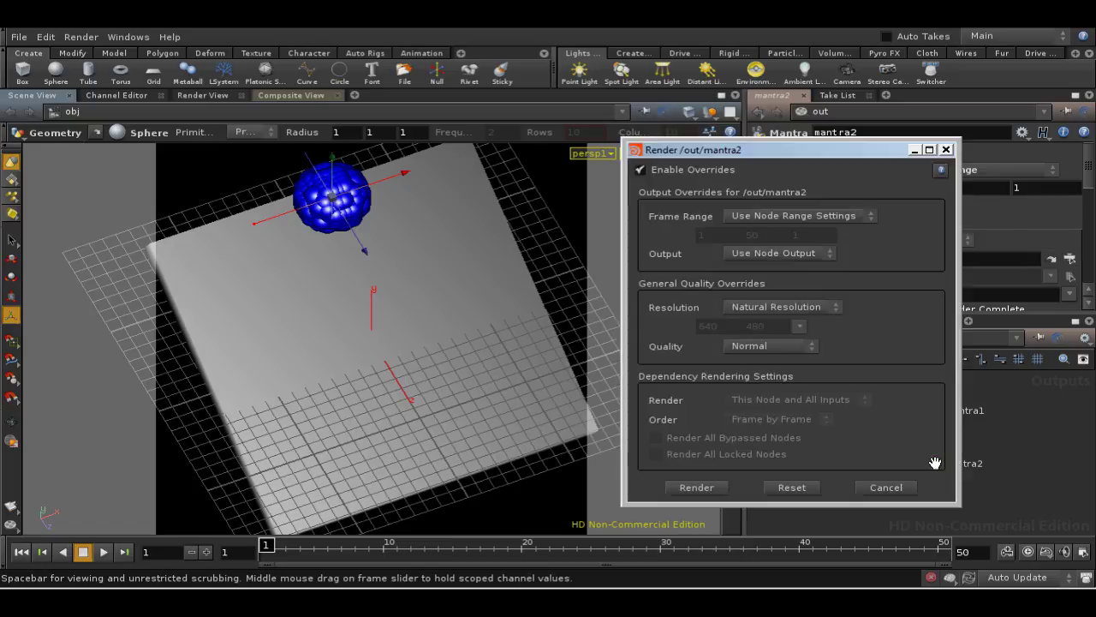
{"action": "left_click", "coordinate": [715, 486]}
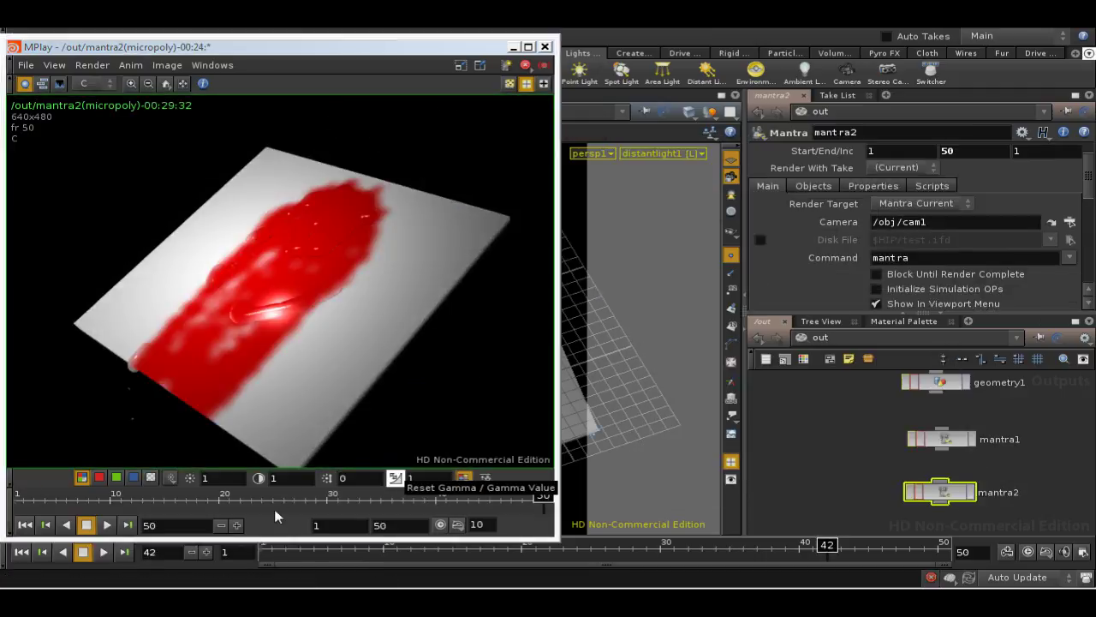
Play the rendered mantra2 sequence in MPlay and stop it partway through.
{"action": "left_click_drag", "start_coordinate": [269, 54], "coordinate": [312, 47]}
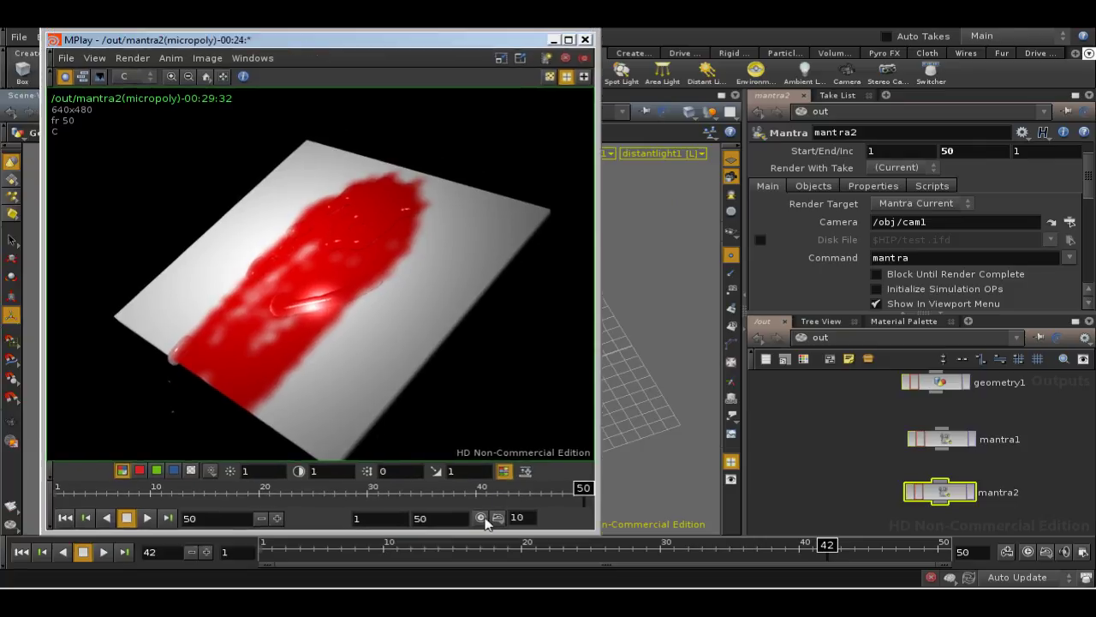
{"action": "left_click", "coordinate": [145, 518]}
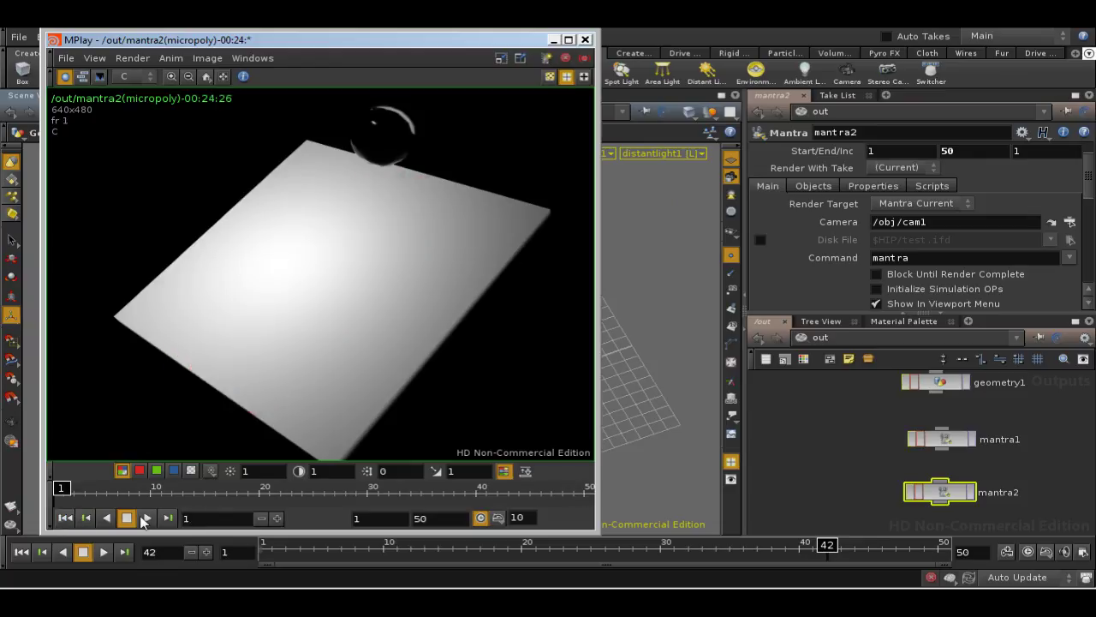
{"action": "left_click", "coordinate": [149, 518]}
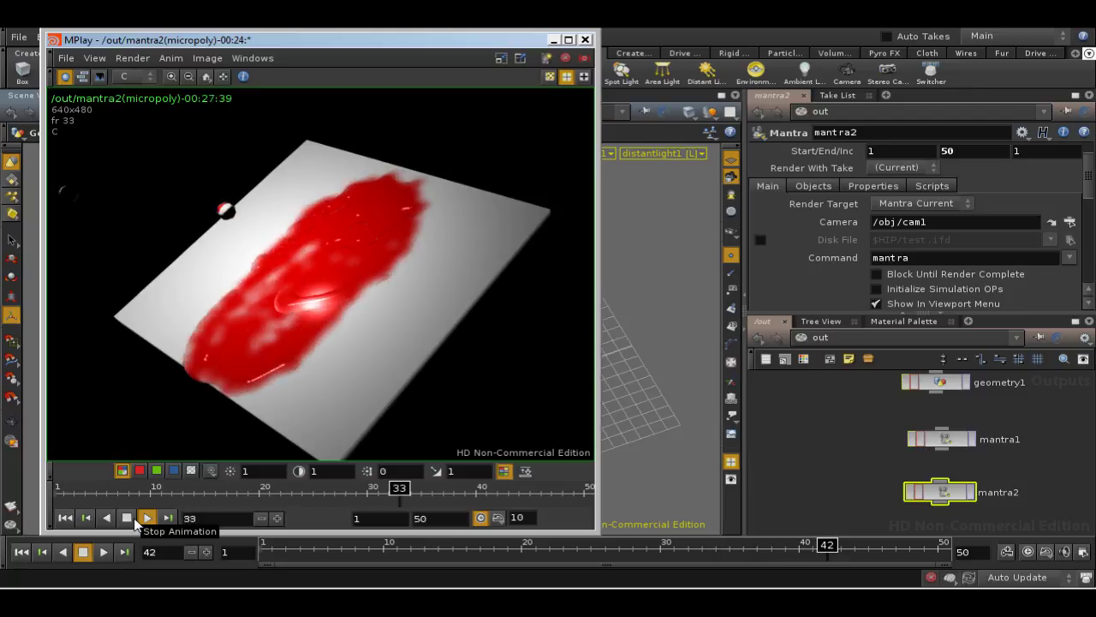
{"action": "left_click", "coordinate": [127, 518]}
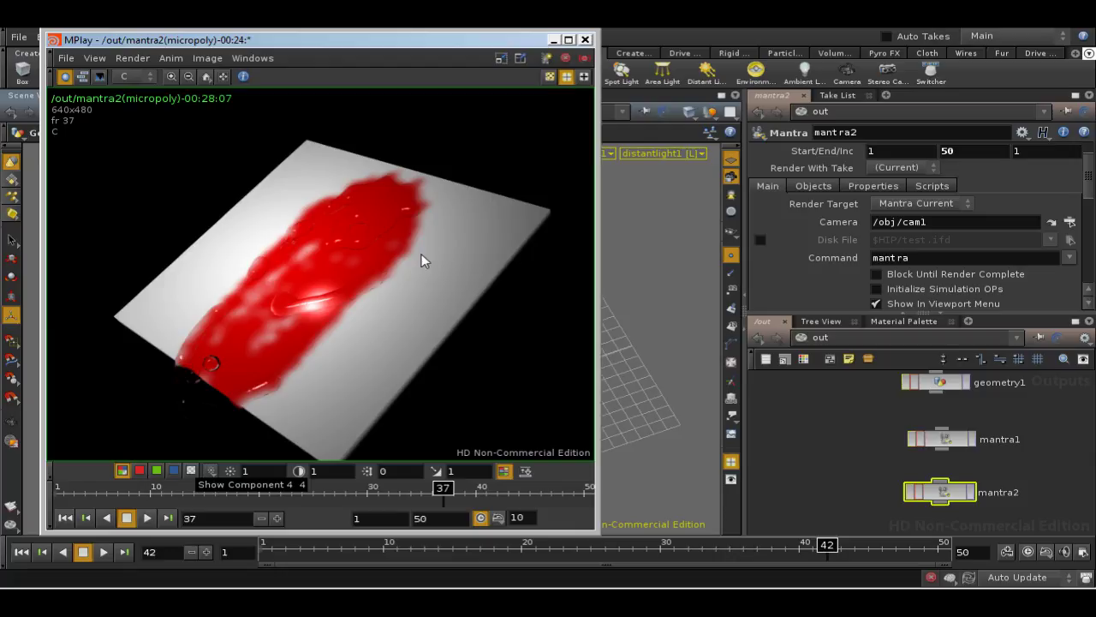
{"action": "left_click", "coordinate": [803, 358]}
{"action": "middle_click_drag", "start_coordinate": [826, 387], "coordinate": [810, 443]}
Switch the network view to /obj and dive into box_object1.
{"action": "left_click", "coordinate": [821, 337]}
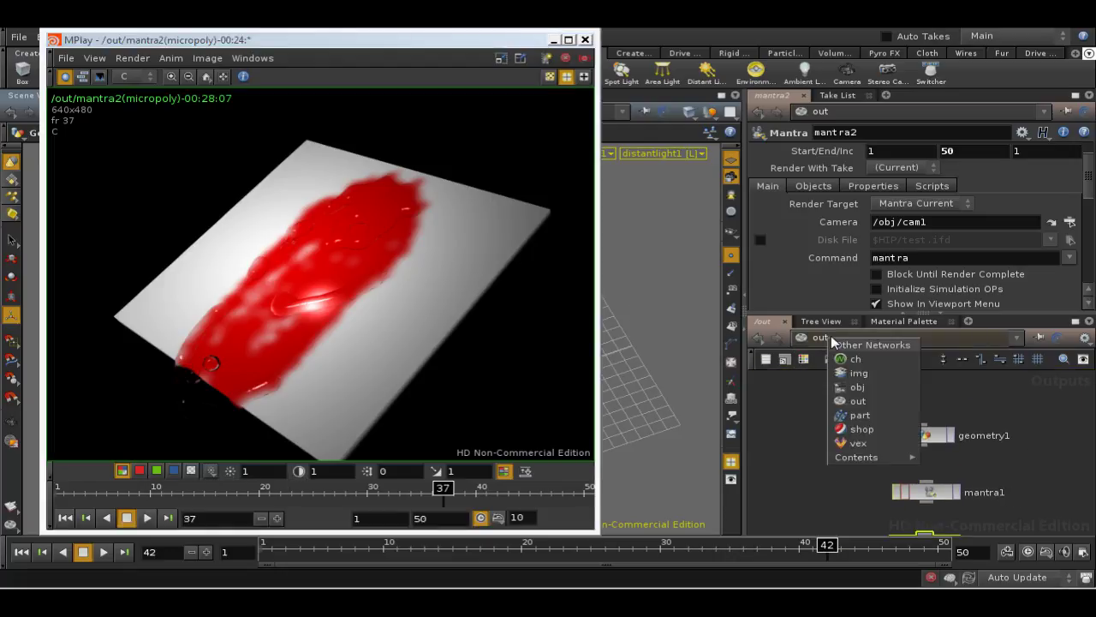
{"action": "left_click", "coordinate": [856, 390]}
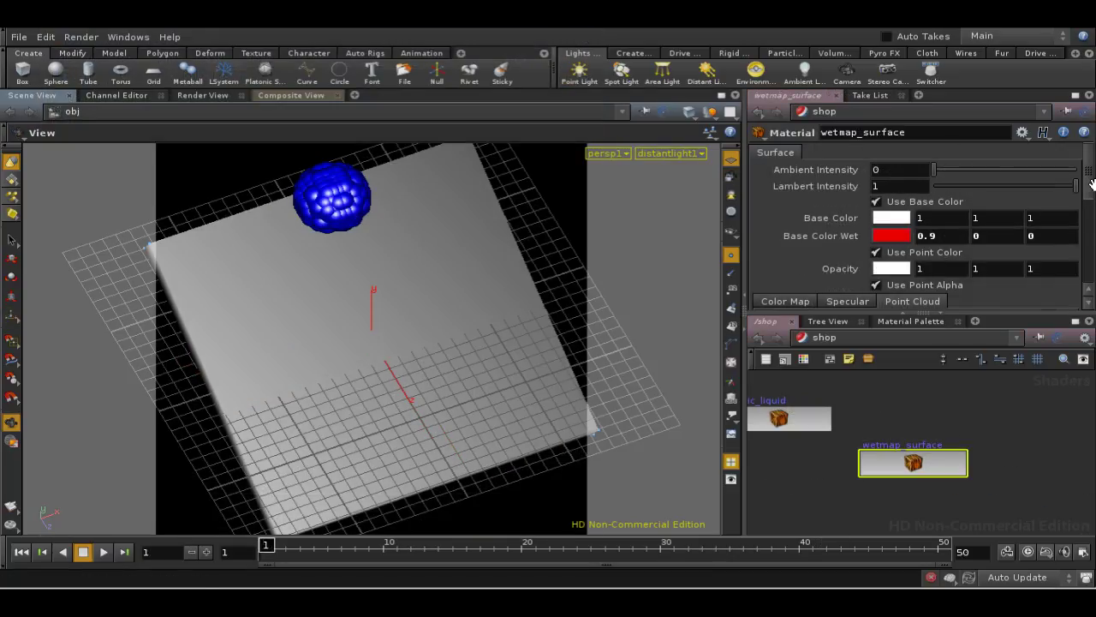
{"action": "scroll", "coordinate": [1091, 224], "scroll_direction": "down", "scroll_amount": 5}
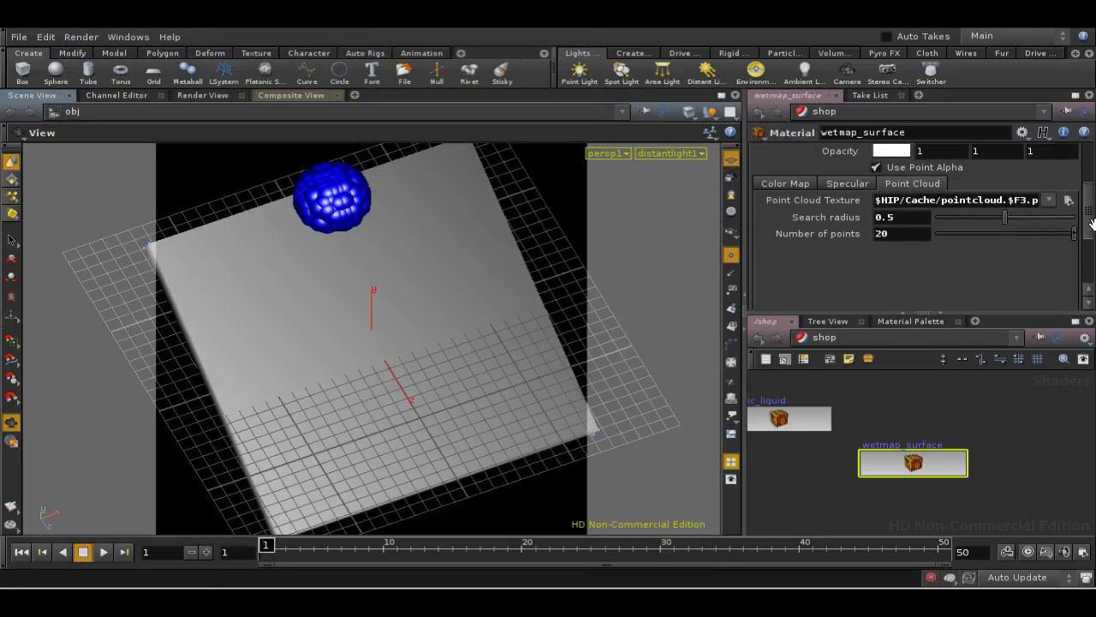
{"action": "scroll", "coordinate": [1091, 224], "scroll_direction": "up", "scroll_amount": 1}
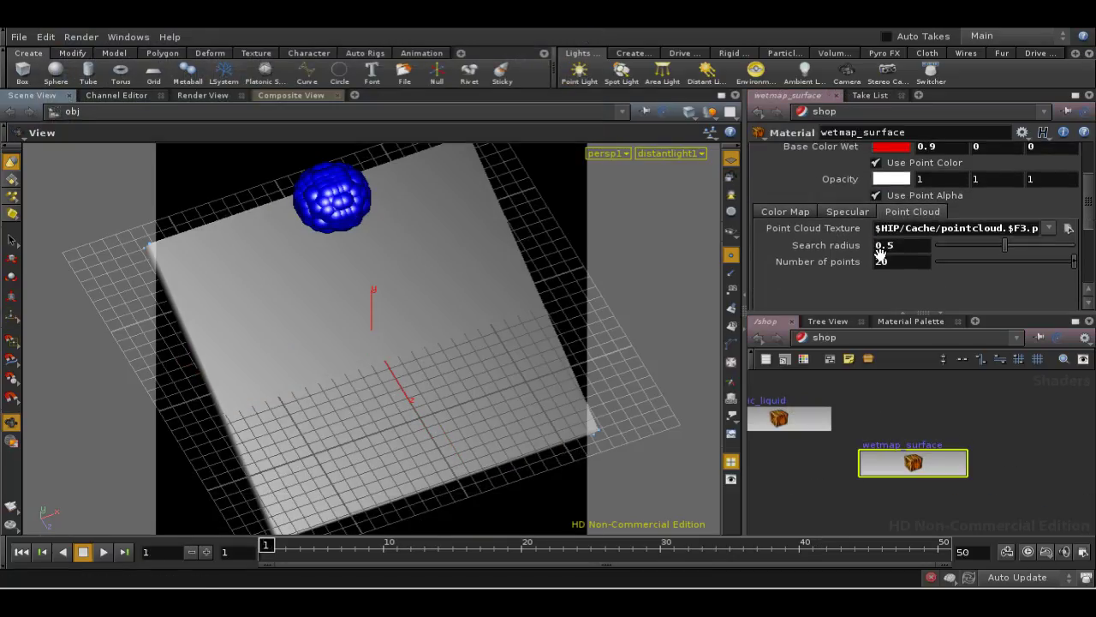
{"action": "left_click_drag", "start_coordinate": [831, 398], "coordinate": [858, 403]}
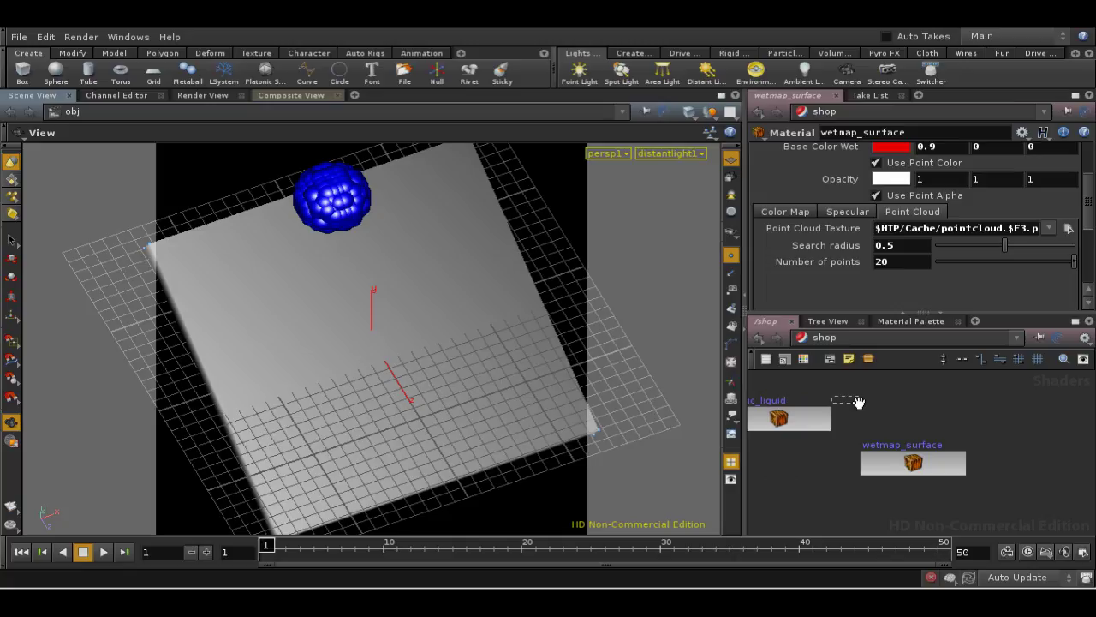
{"action": "right_click", "coordinate": [837, 349]}
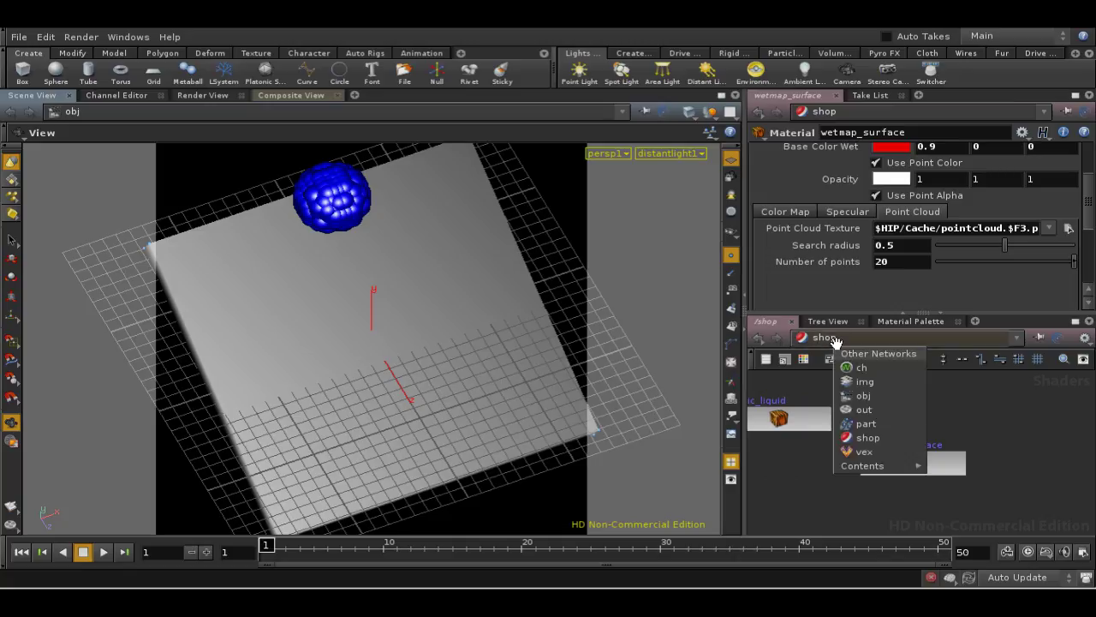
{"action": "left_click", "coordinate": [846, 396]}
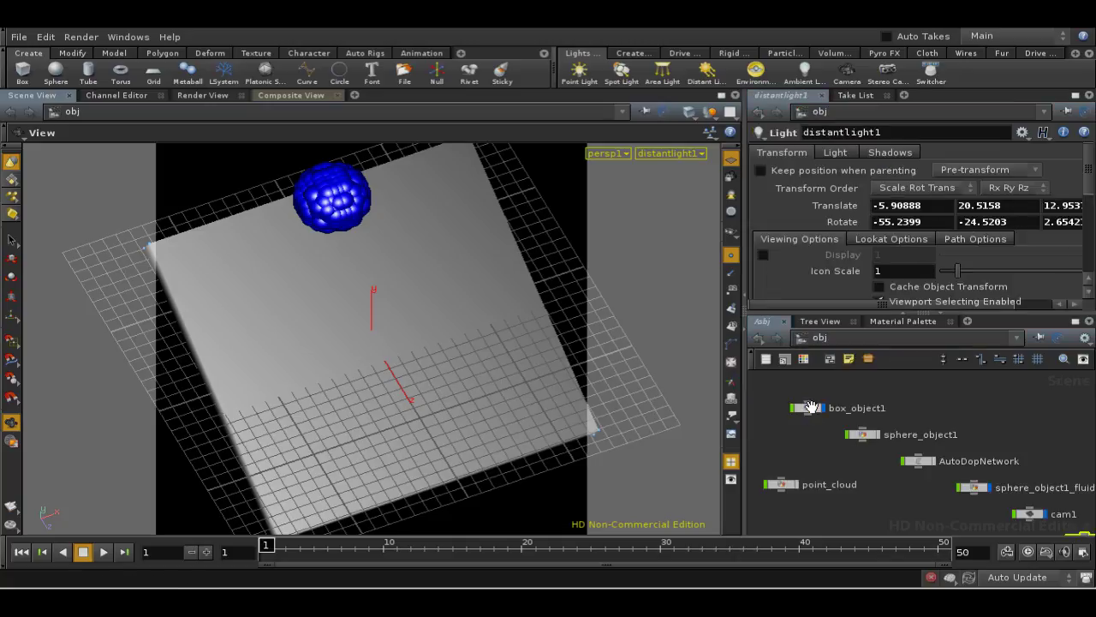
{"action": "double_click", "coordinate": [811, 408]}
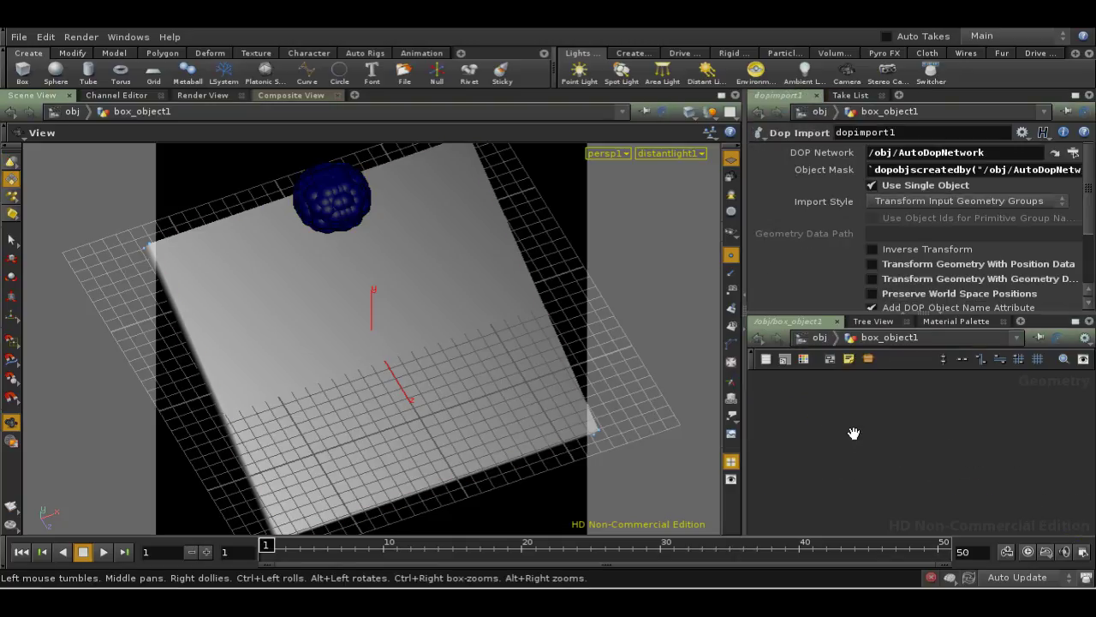
Maximize the network pane and display attribtransfer1's parameters.
{"action": "left_click", "coordinate": [1076, 321]}
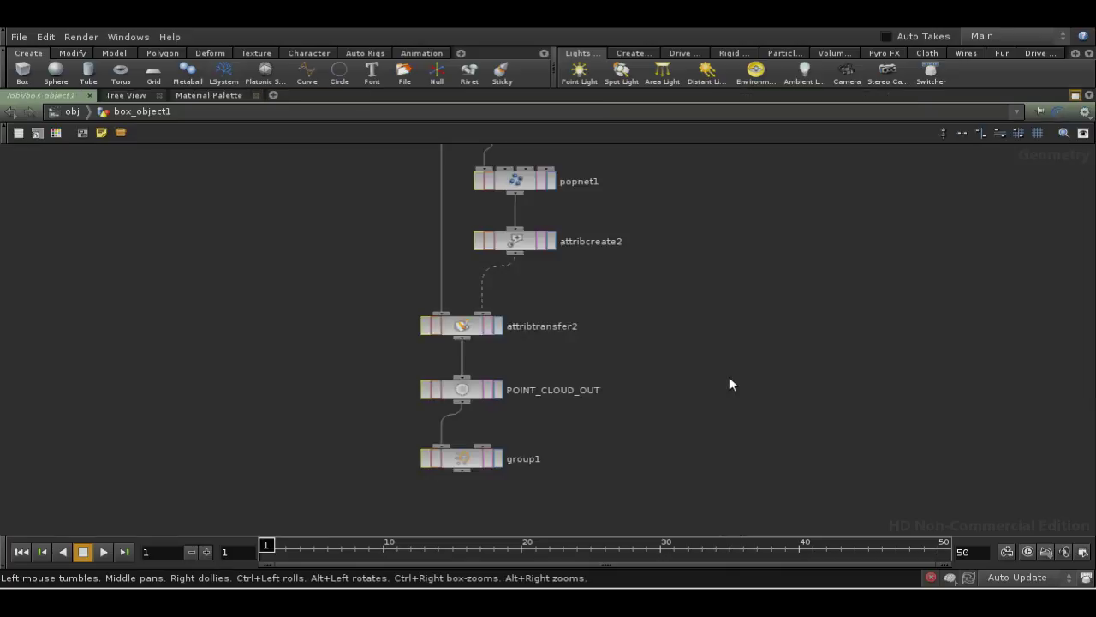
{"action": "key", "text": "f"}
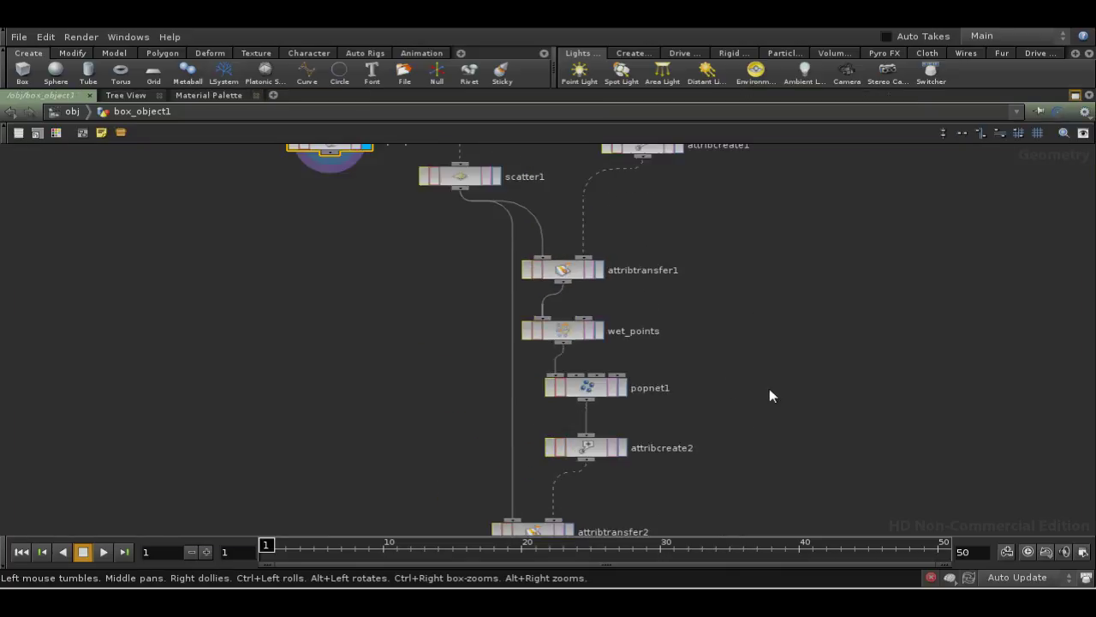
{"action": "left_click", "coordinate": [566, 302]}
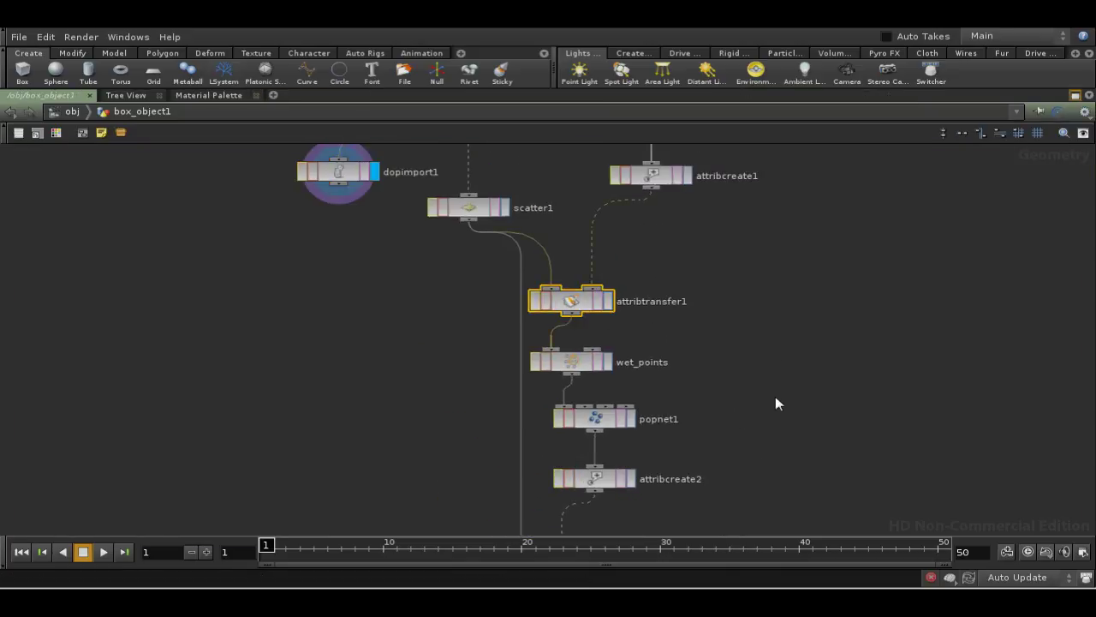
{"action": "key", "text": "p"}
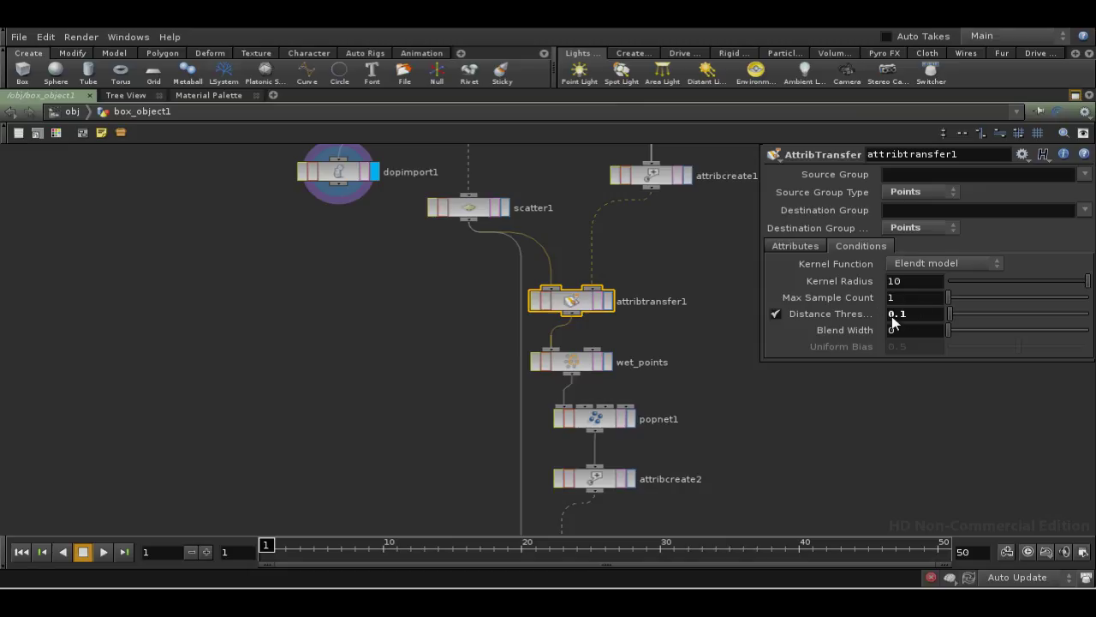
Inspect attribtransfer2's Conditions settings and pan around the wet-map nodes.
{"action": "middle_click_drag", "start_coordinate": [778, 439], "coordinate": [688, 296]}
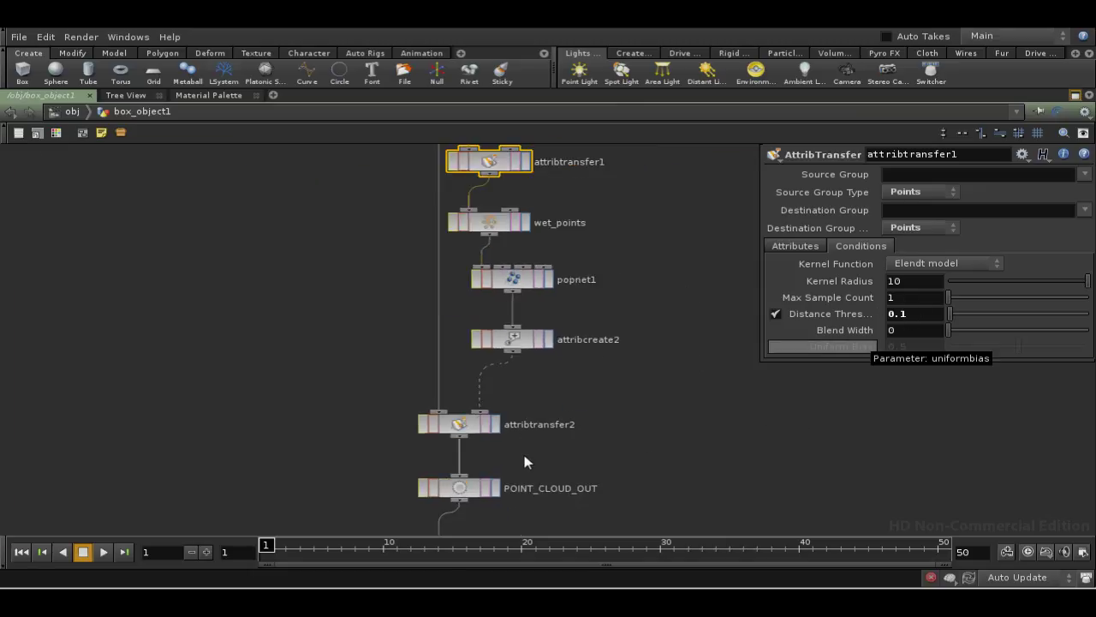
{"action": "left_click", "coordinate": [455, 433]}
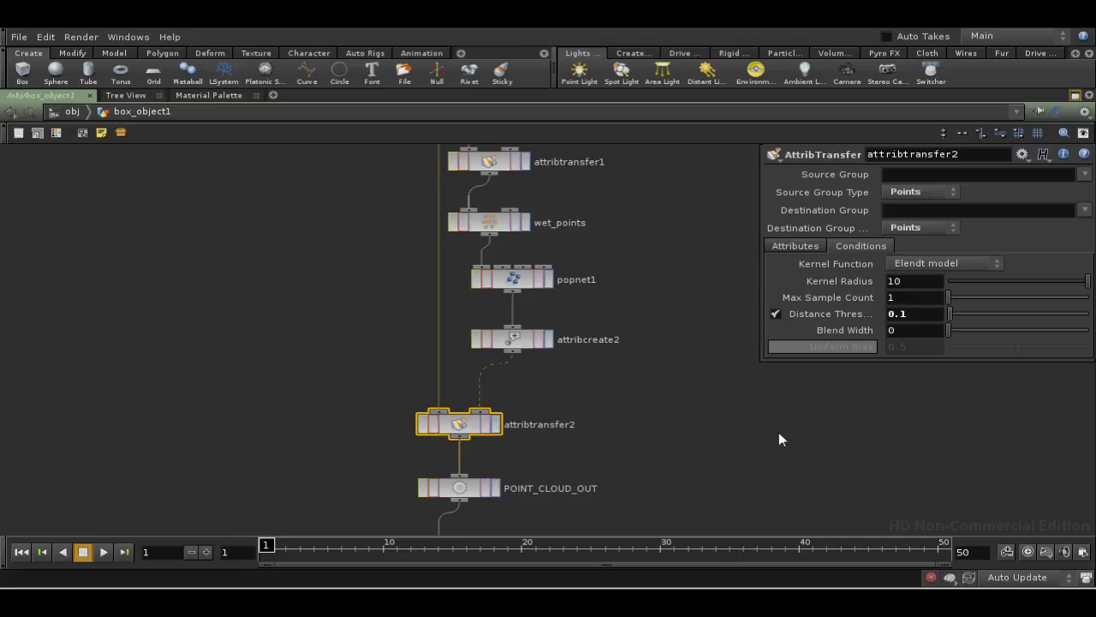
{"action": "middle_click_drag", "start_coordinate": [692, 389], "coordinate": [736, 465]}
{"action": "middle_click_drag", "start_coordinate": [688, 391], "coordinate": [697, 433]}
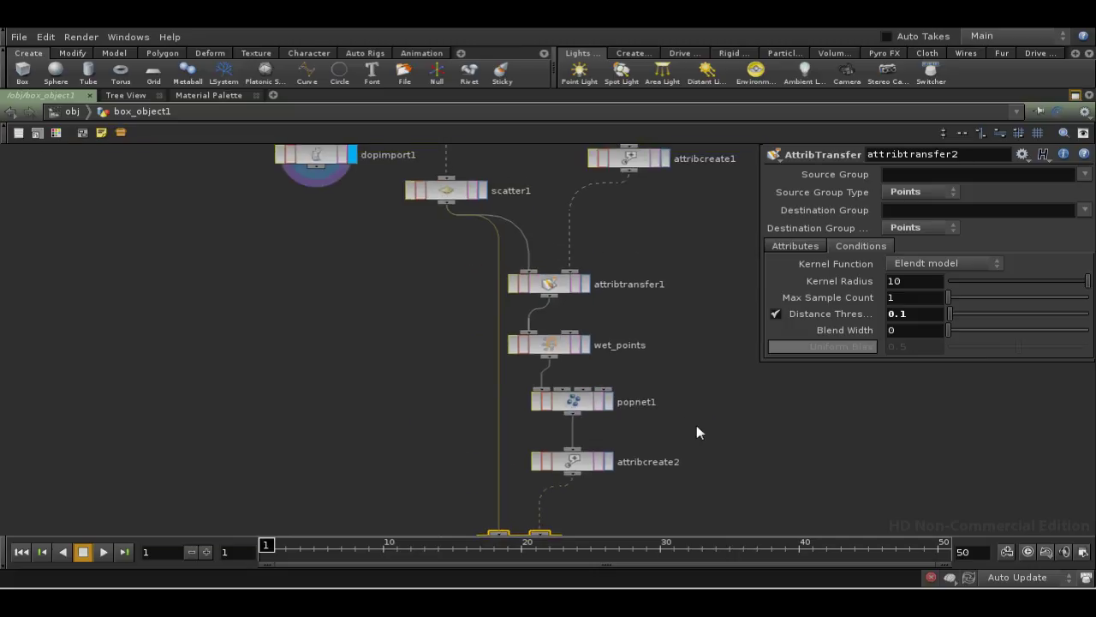
{"action": "middle_click_drag", "start_coordinate": [734, 475], "coordinate": [644, 342]}
{"action": "middle_click_drag", "start_coordinate": [673, 458], "coordinate": [629, 370]}
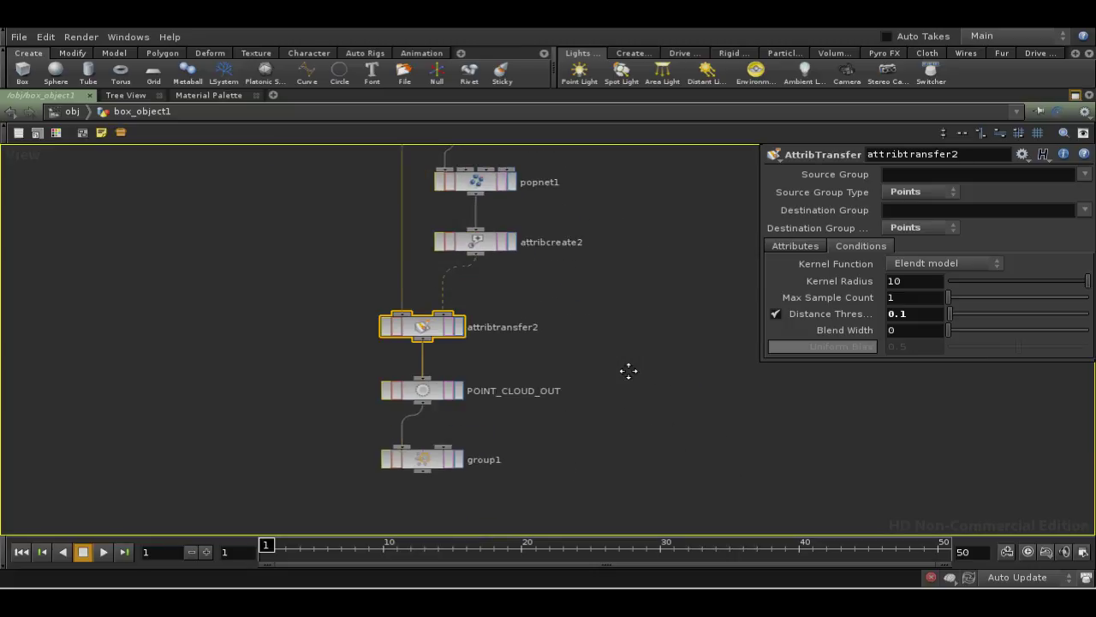
{"action": "middle_click_drag", "start_coordinate": [614, 316], "coordinate": [633, 411]}
{"action": "middle_click_drag", "start_coordinate": [606, 284], "coordinate": [613, 355]}
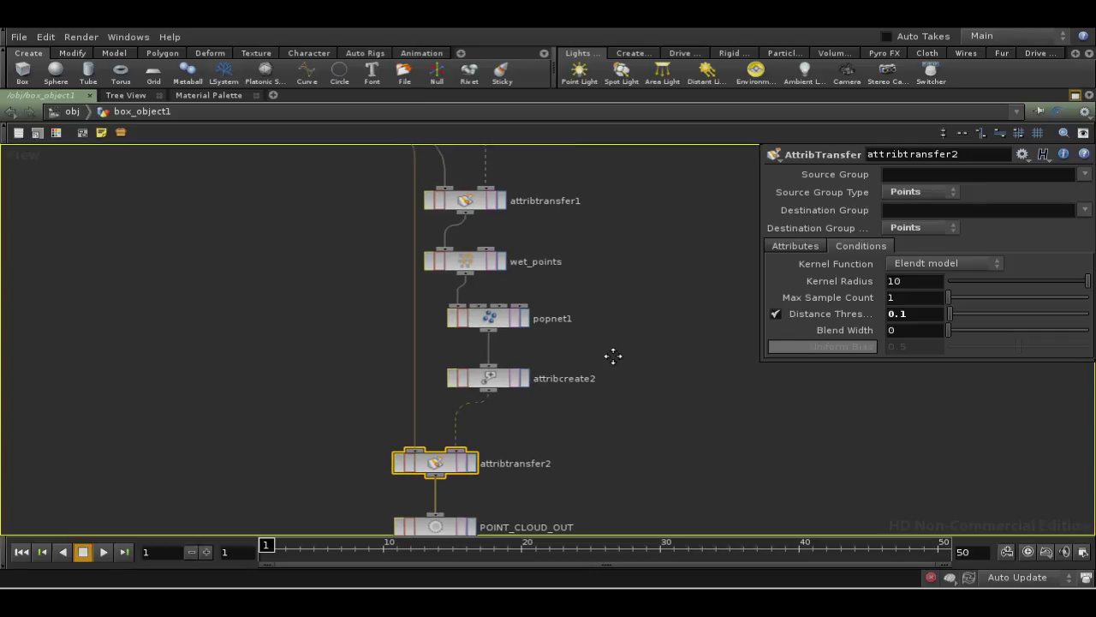
Inside popnet1, set source1's Birth-tab Life Expectancy to 10000, replacing 100.
{"action": "double_click", "coordinate": [492, 325]}
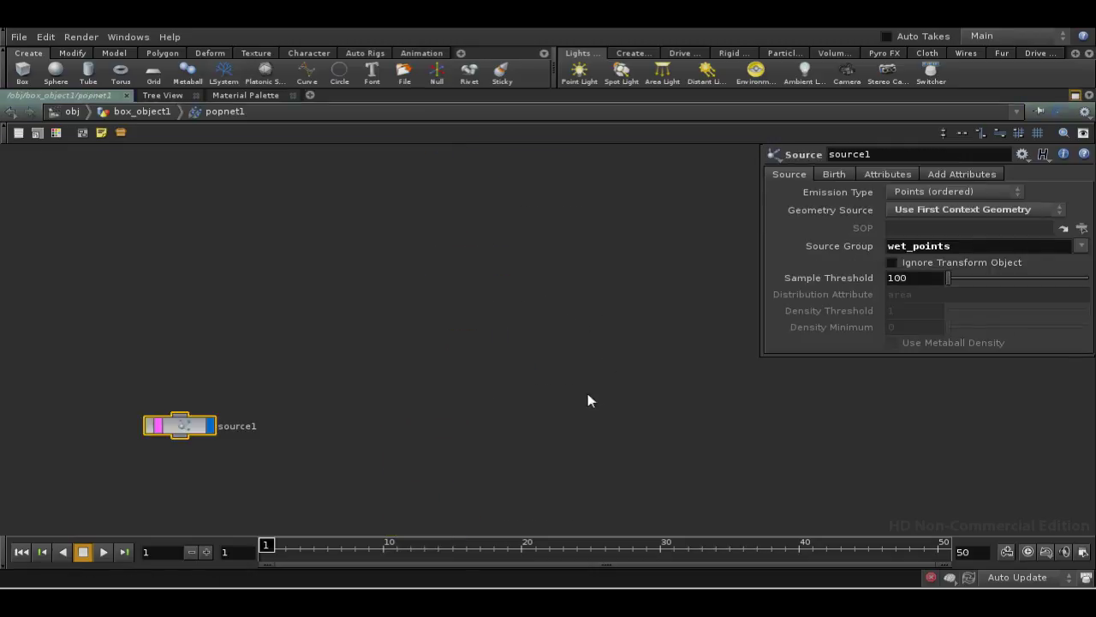
{"action": "middle_click_drag", "start_coordinate": [587, 394], "coordinate": [600, 419]}
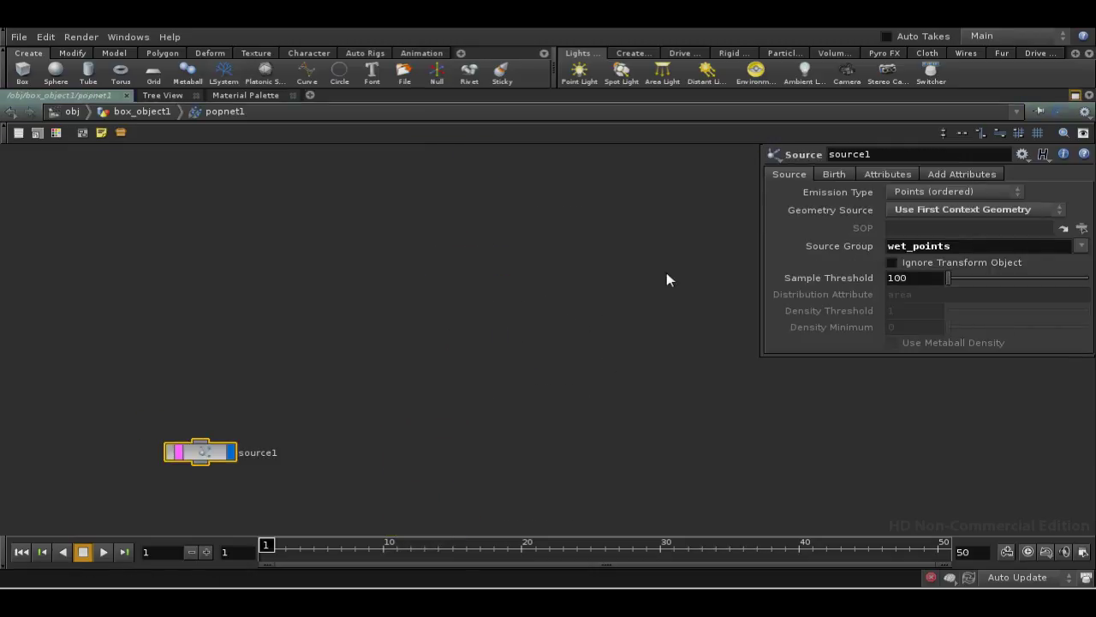
{"action": "left_click", "coordinate": [833, 174]}
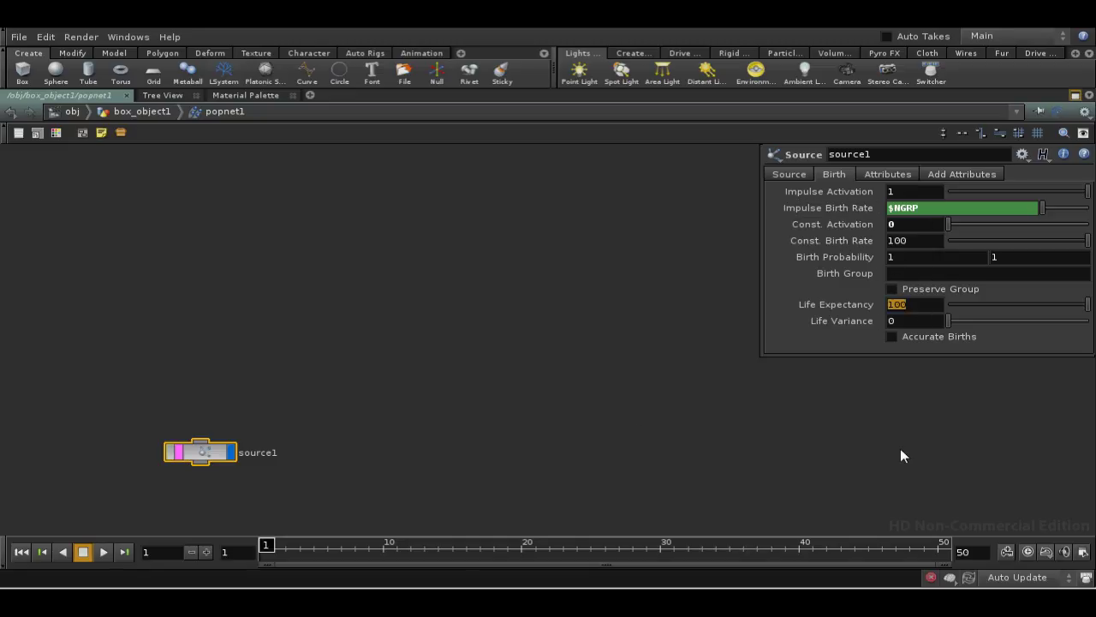
{"action": "type", "text": "0"}
{"action": "key", "text": "Return"}
{"action": "left_click", "coordinate": [913, 303]}
{"action": "type", "text": "10000"}
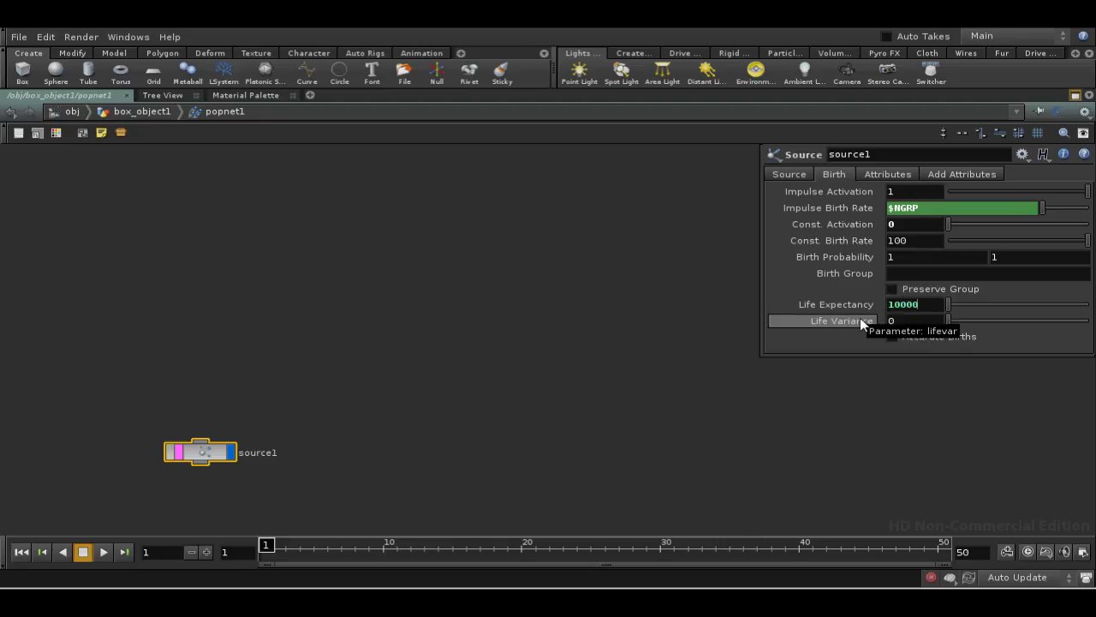
{"action": "key", "text": "Return"}
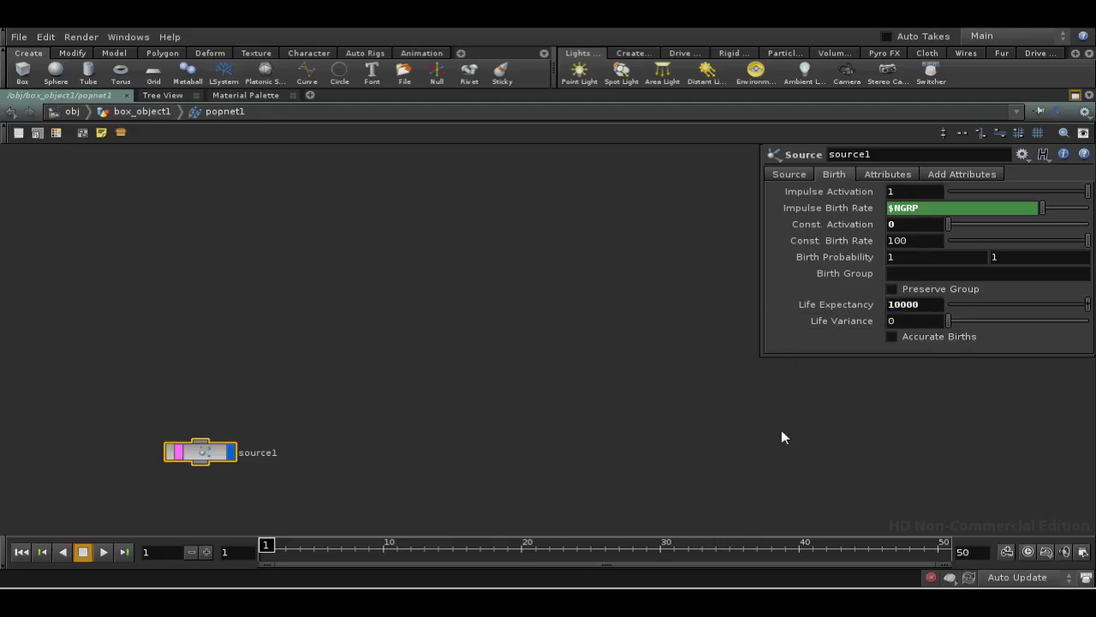
{"action": "key", "text": "h"}
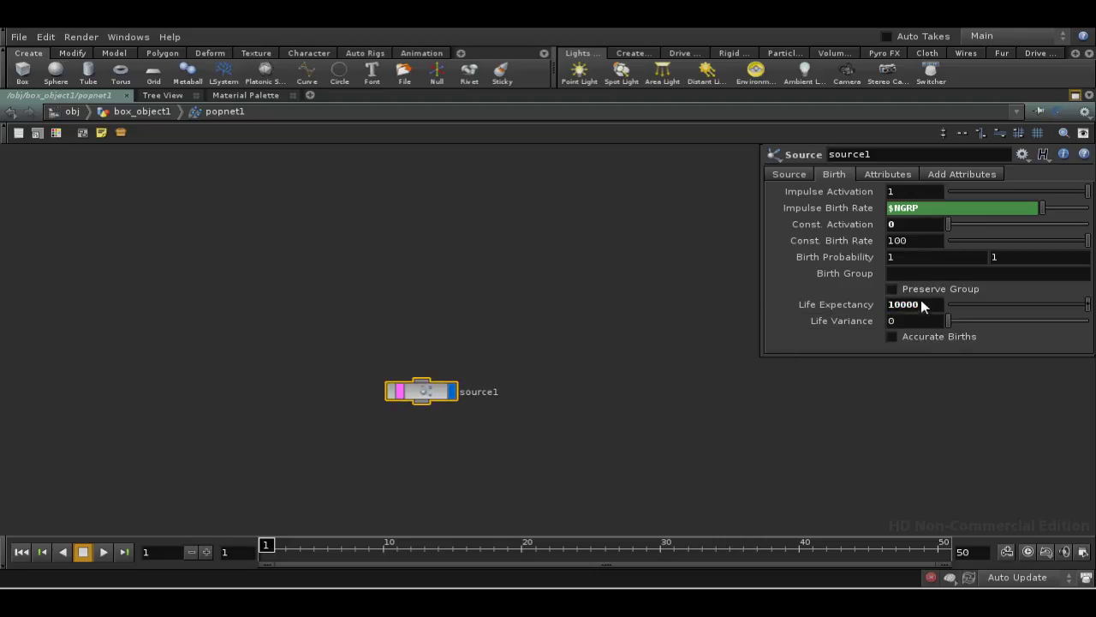